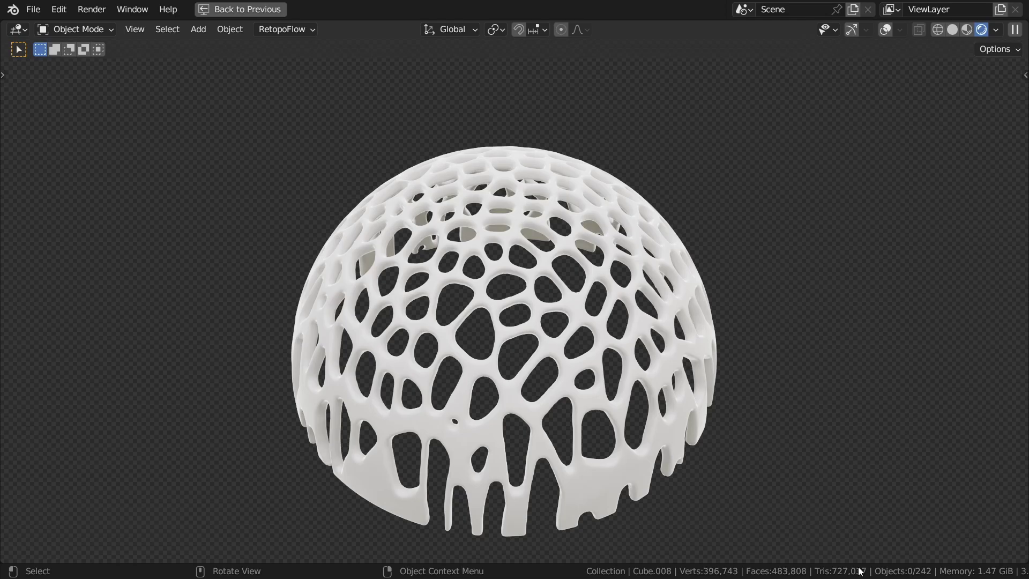
middle_click_drag(759, 381, 617, 403)
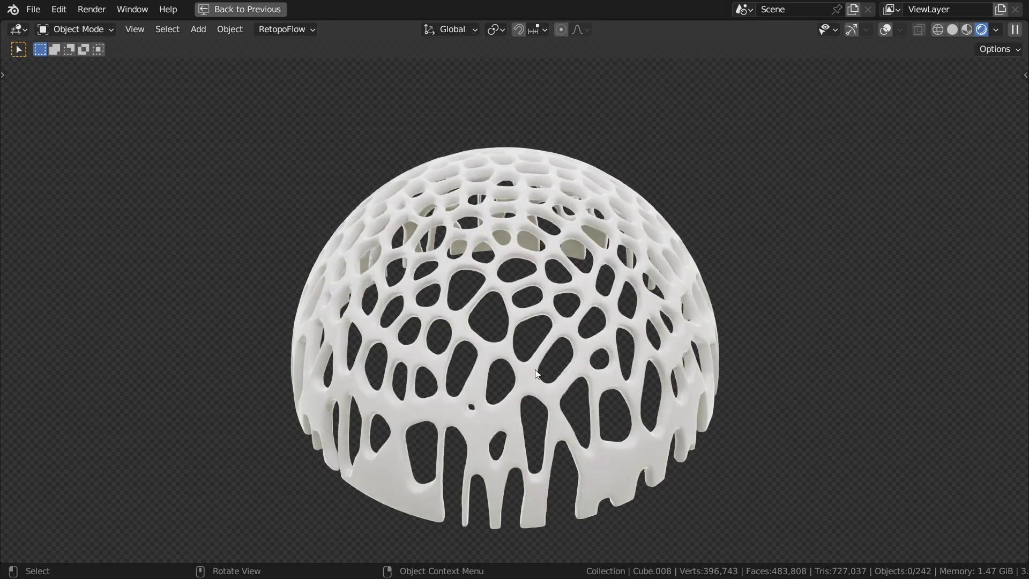
middle_click_drag(528, 368, 724, 460)
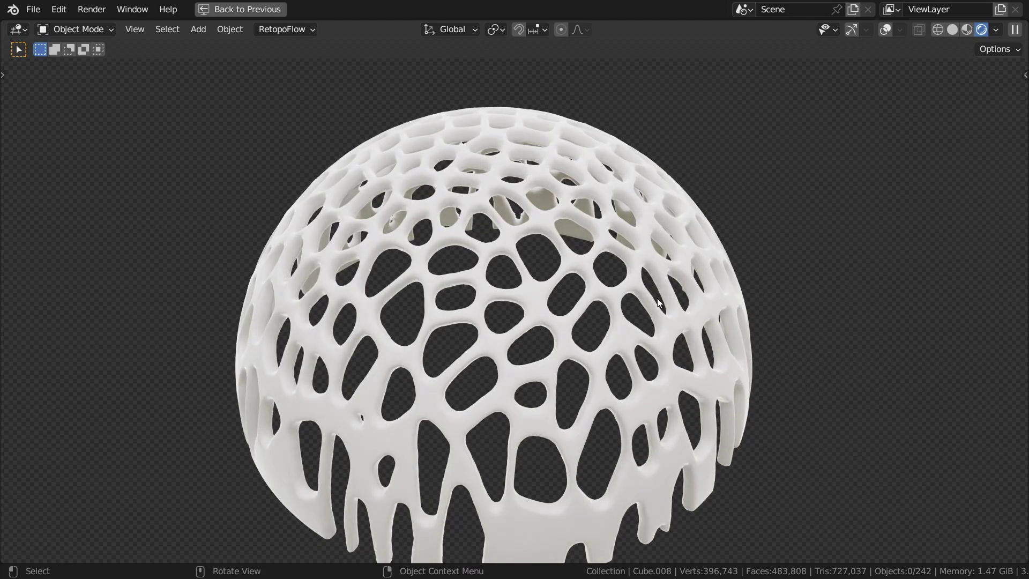
middle_click_drag(652, 299, 534, 334)
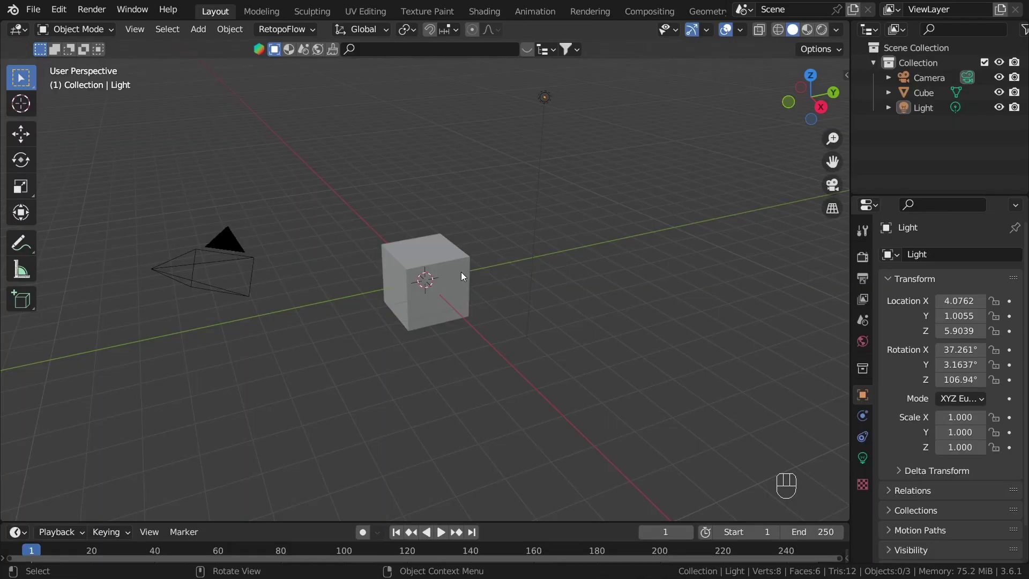
- Delete the camera and the light from the default scene, keeping only the cube
middle_click_drag(461, 271, 493, 316)
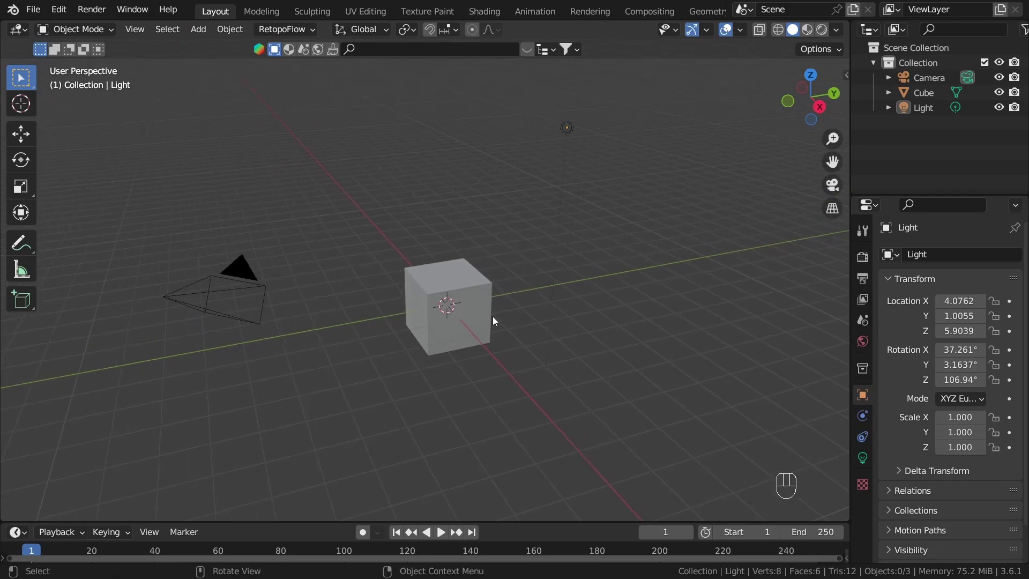
left_click(435, 309)
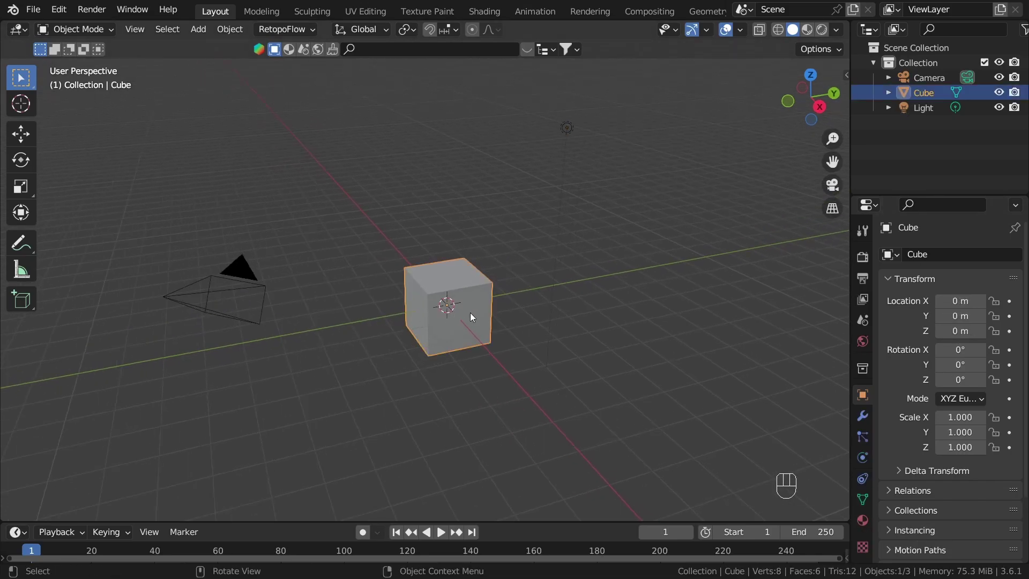
key("ctrl+i")
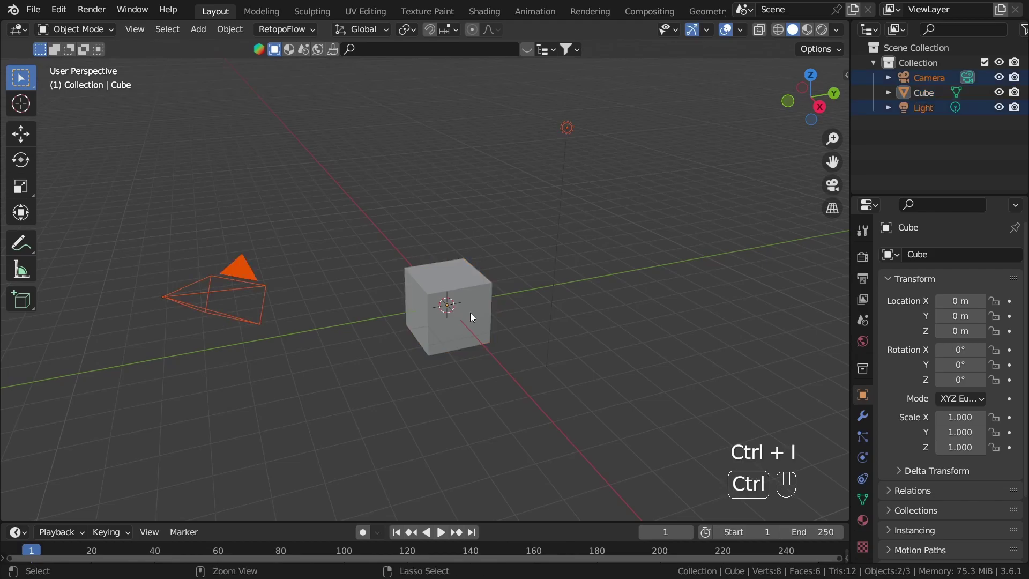
key("x")
left_click(474, 370)
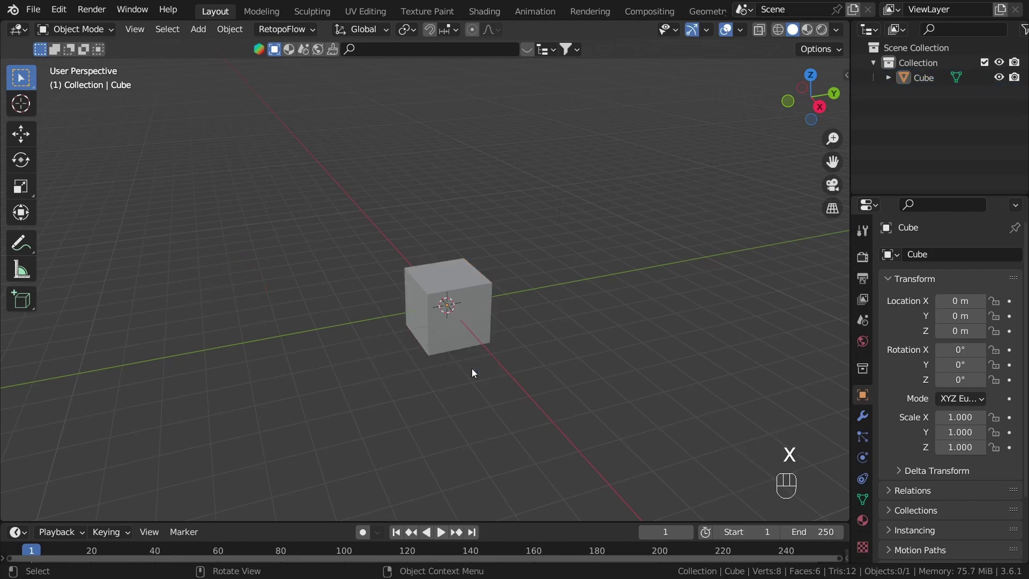
- Switch to the Geometry Nodes workspace and hide the toolbar and gizmos in the 3D viewport
scroll(650, 11, "down", 3)
left_click(650, 13)
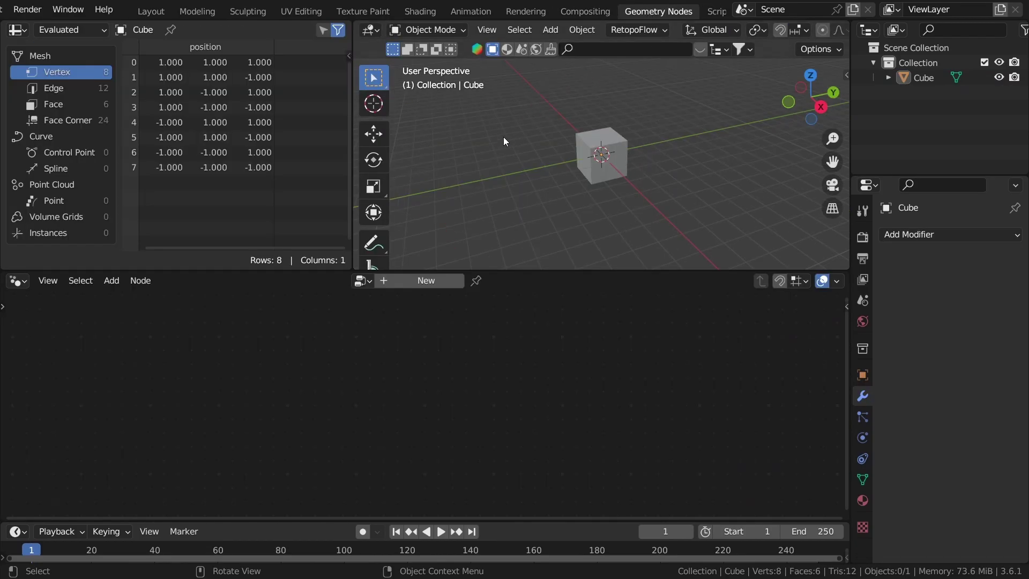
left_click_drag(574, 268, 574, 263)
key("t")
key("t")
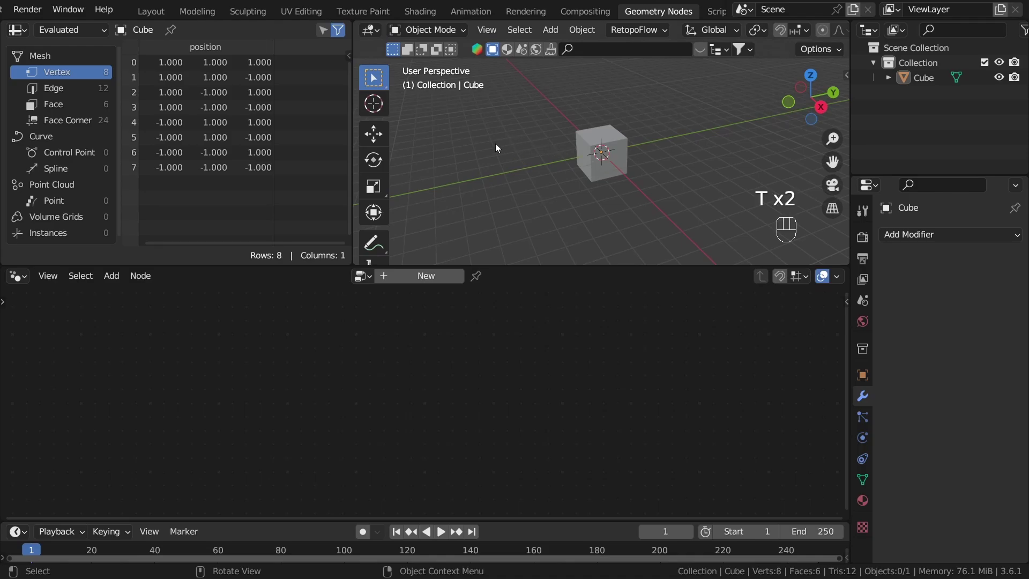
key("t")
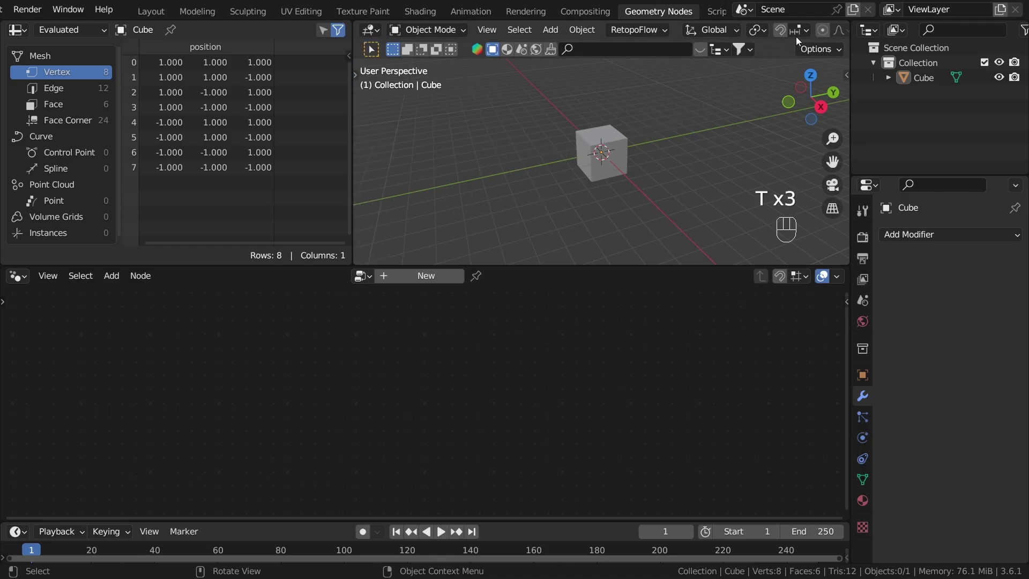
scroll(782, 33, "down", 5)
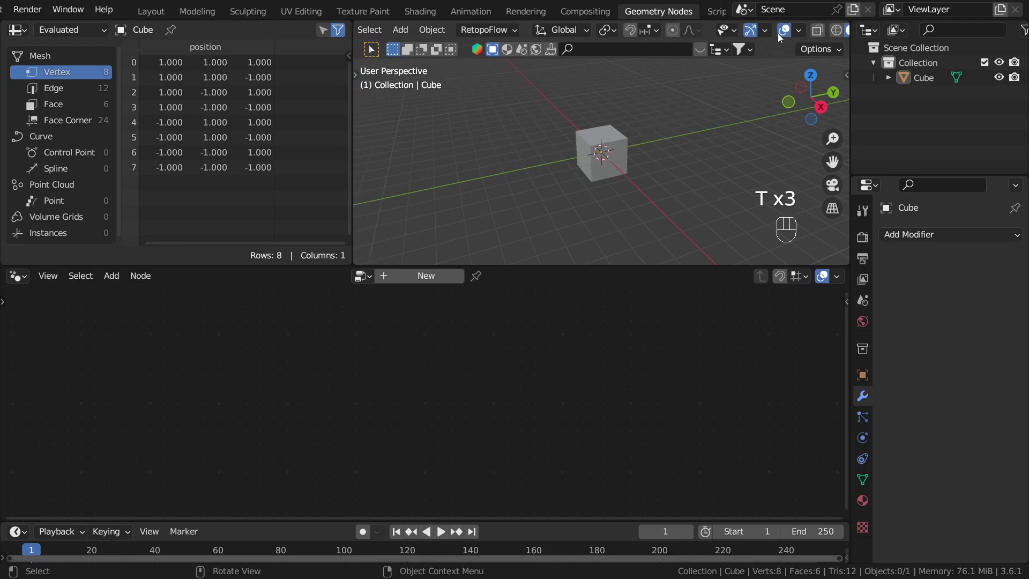
left_click(751, 30)
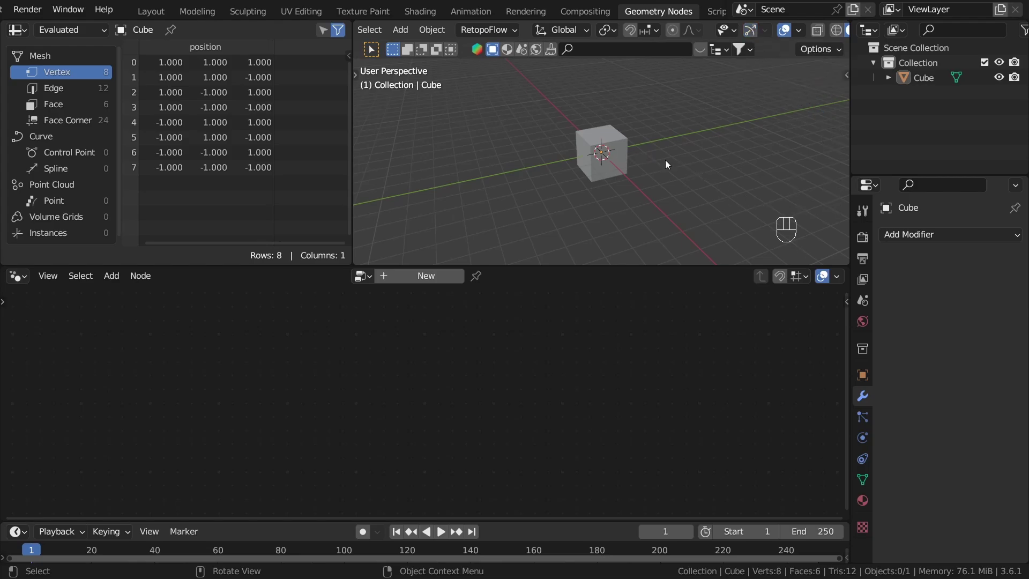
- Rename the cube object as Organic_dome
middle_click_drag(707, 212, 666, 226)
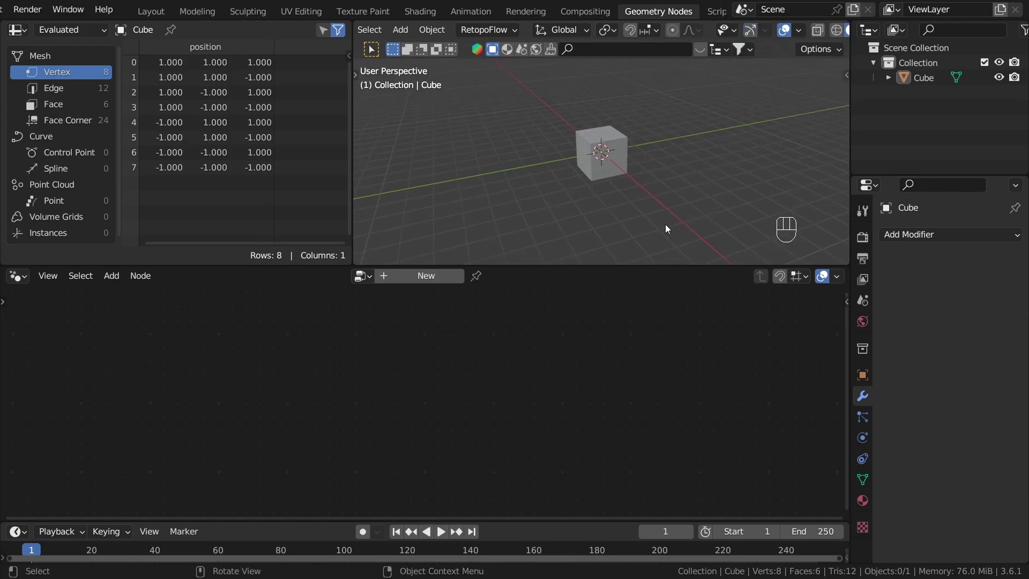
left_click(571, 177)
middle_click_drag(607, 212, 591, 167)
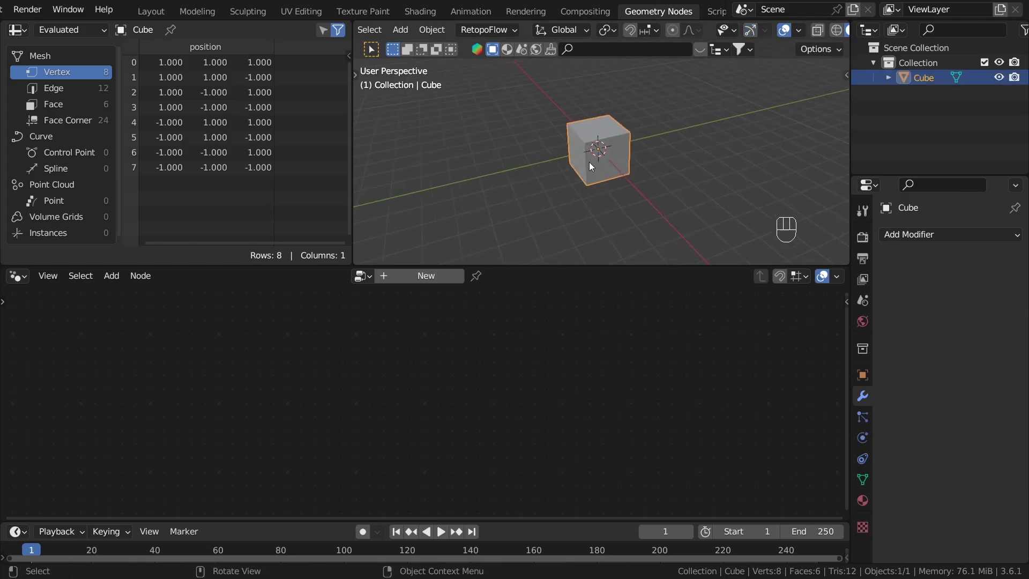
key("F2")
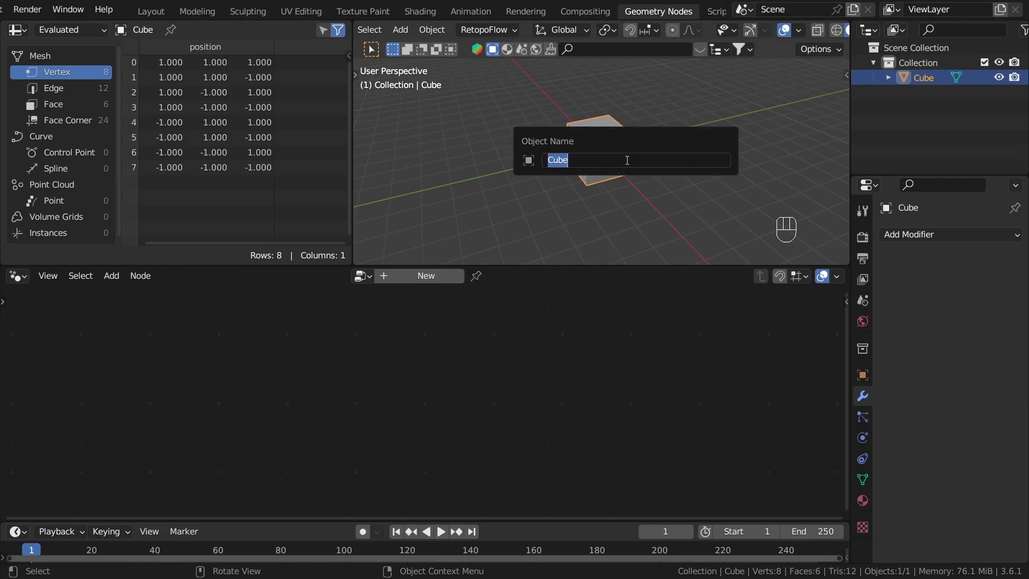
type("Organic_dome")
key("Return")
- Create a new geometry node tree on the object and name it Organic dome
left_click(399, 275)
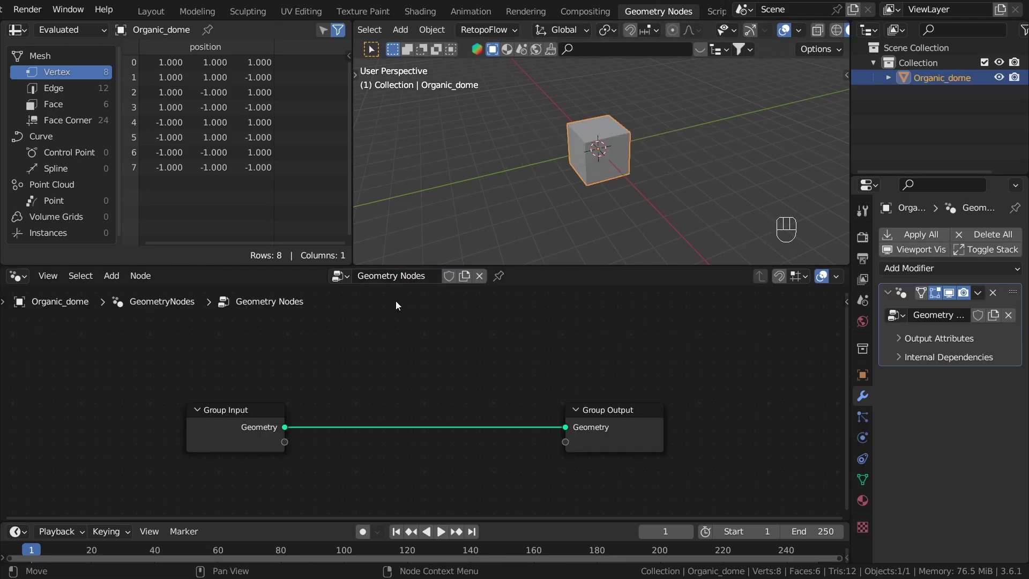
left_click(412, 275)
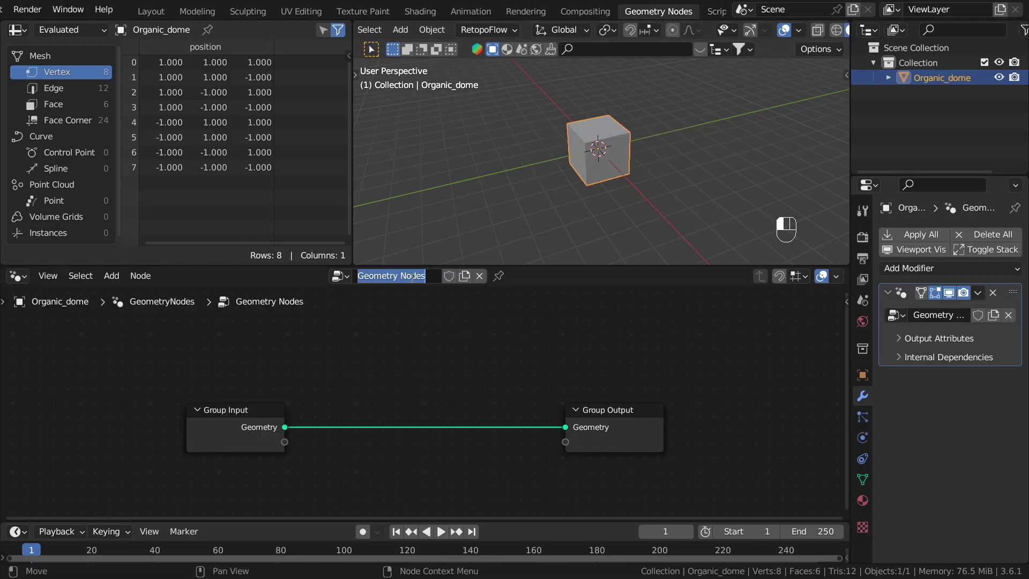
type("Organic")
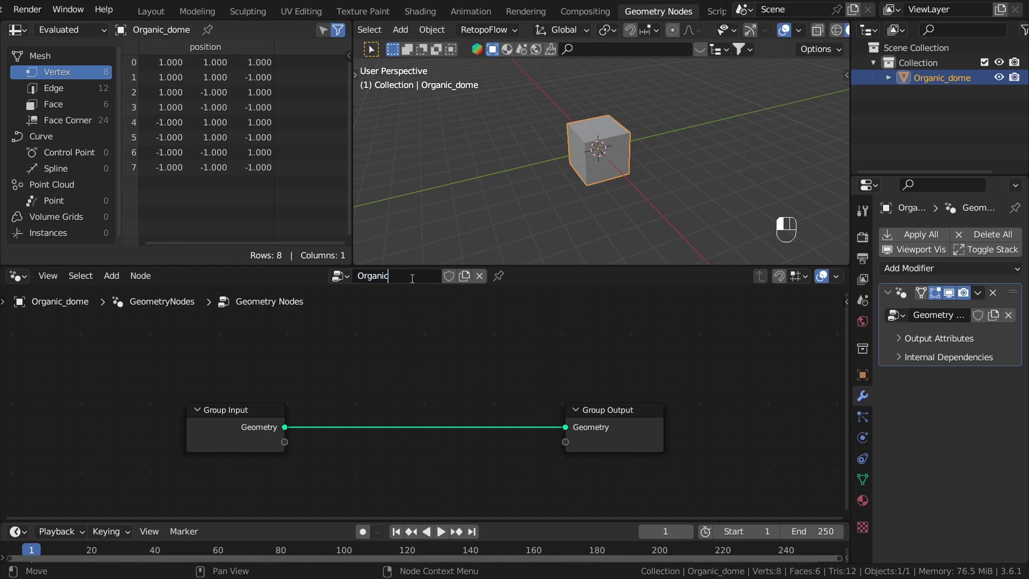
type(" dome")
key("Return")
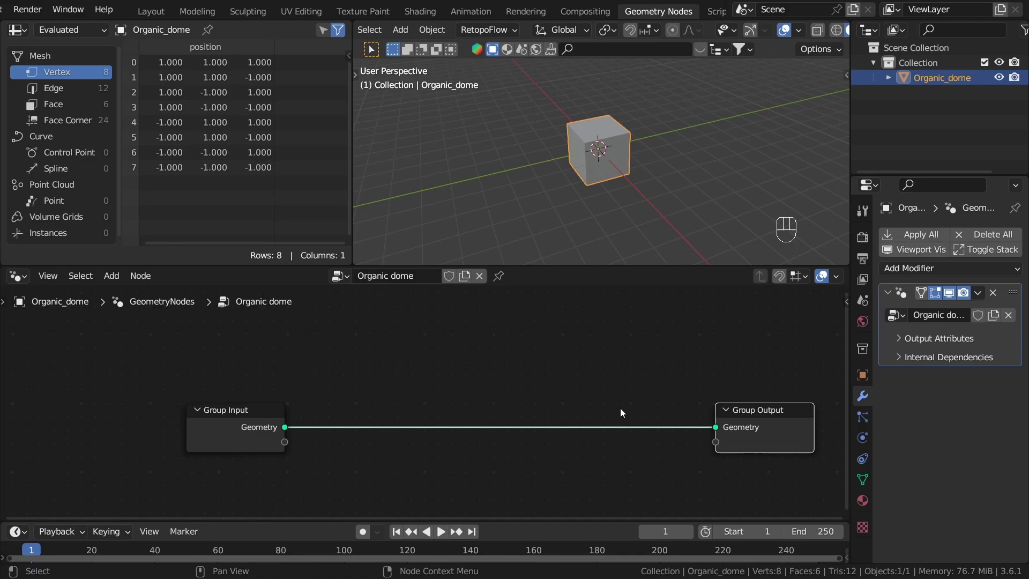
- Spread the Group Input and Group Output nodes further apart to make room for new nodes
scroll(523, 410, "down", 4)
middle_click_drag(523, 407, 494, 411)
scroll(402, 417, "up", 1)
left_click_drag(284, 424, 155, 434)
middle_click_drag(402, 408, 350, 398)
left_click_drag(647, 413, 718, 425)
left_click(461, 409)
middle_click_drag(450, 408, 453, 401)
scroll(397, 368, "up", 1)
left_click(456, 382)
scroll(529, 384, "down", 2)
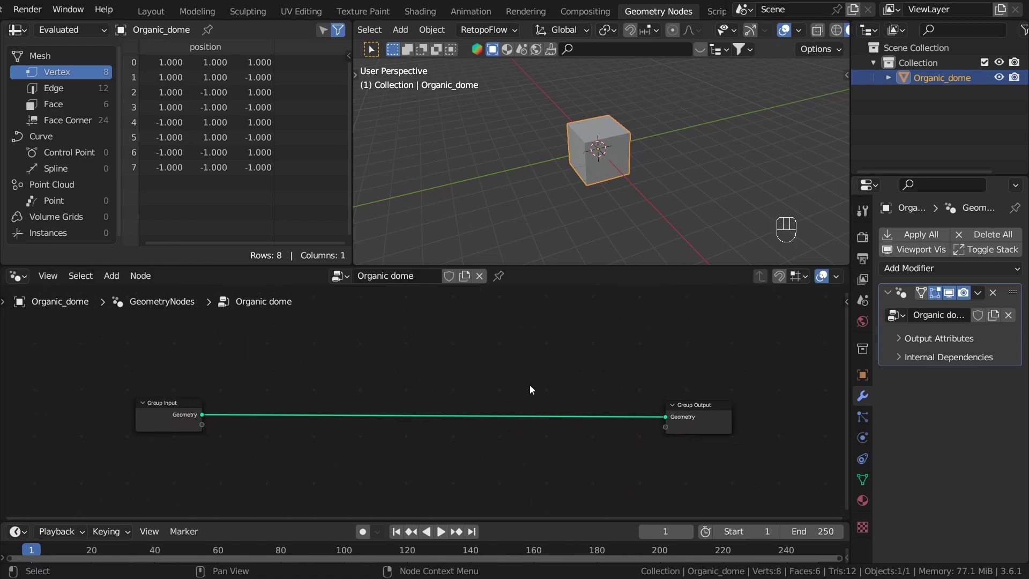
- Add an Ico Sphere mesh primitive node and insert it into the link feeding the Group Output
key("shift+a")
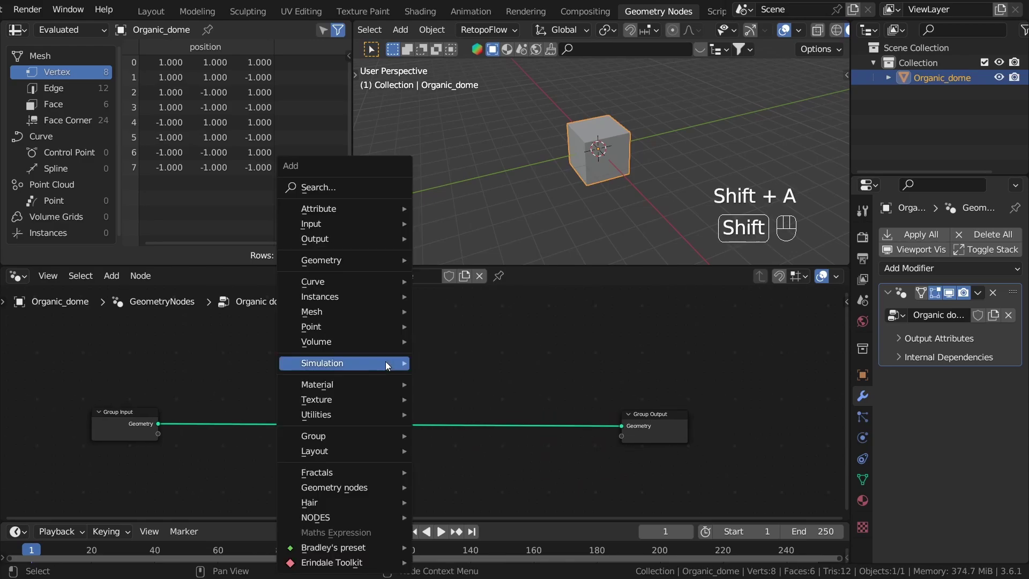
mouse_move(337, 313)
mouse_move(510, 379)
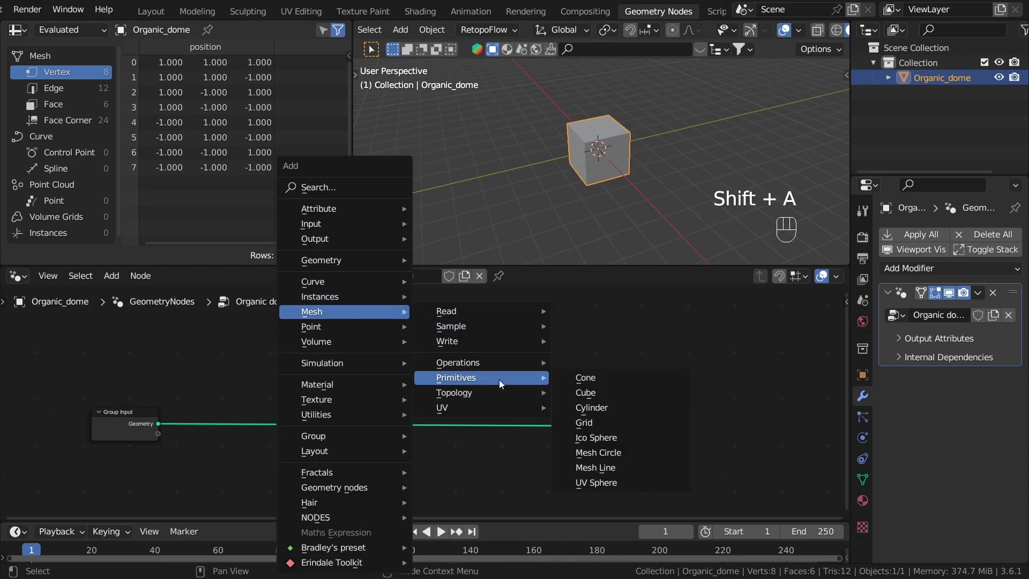
left_click(596, 438)
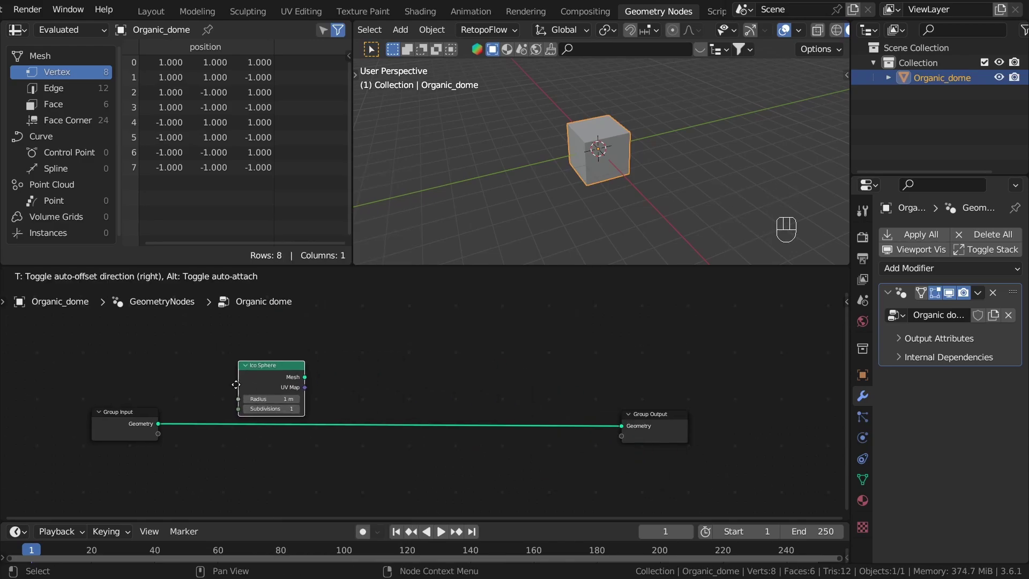
left_click(274, 436)
- Set the Ico Sphere node's subdivisions to 8
scroll(218, 452, "up", 5)
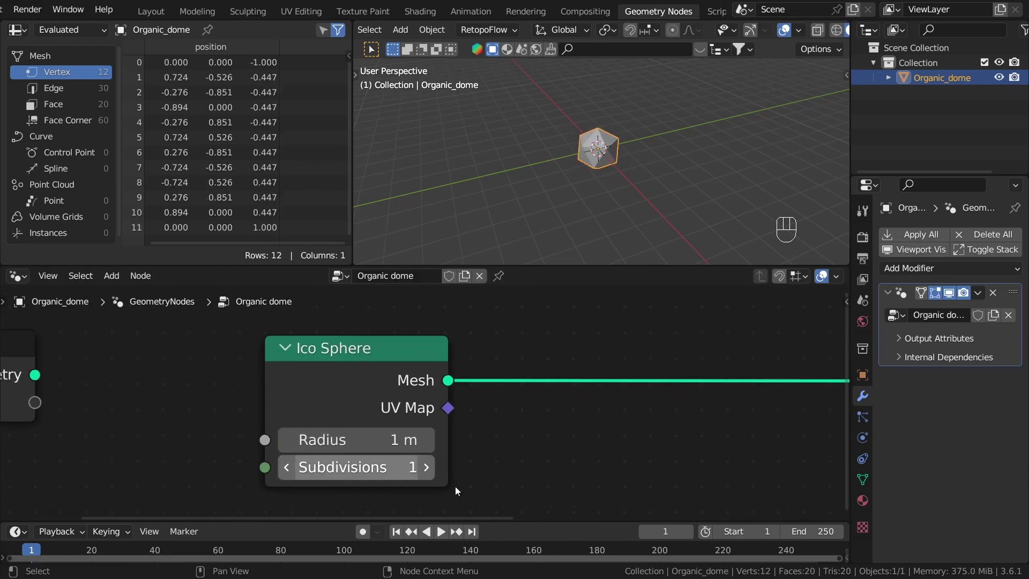
left_click_drag(396, 410, 398, 420)
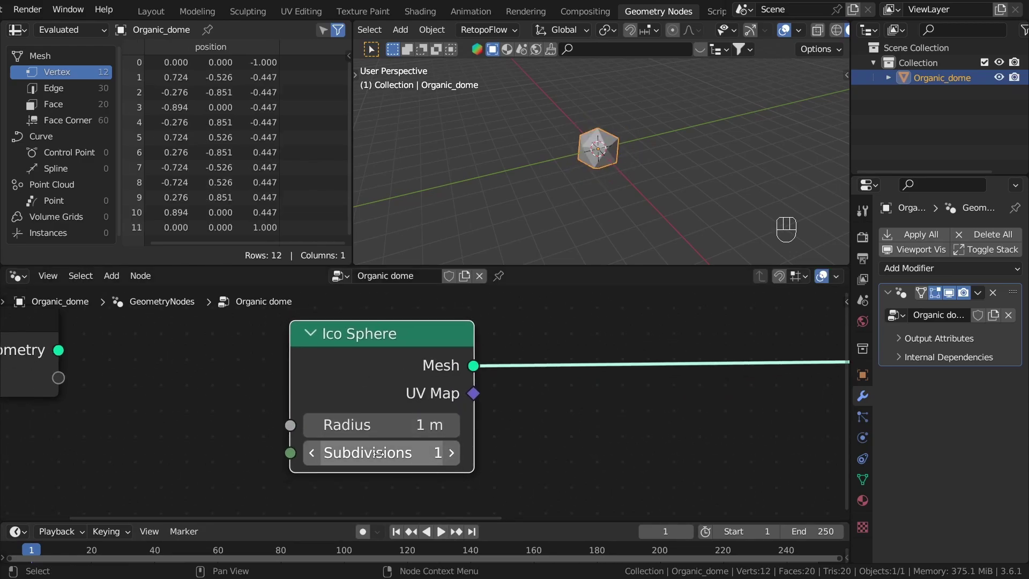
left_click(395, 462)
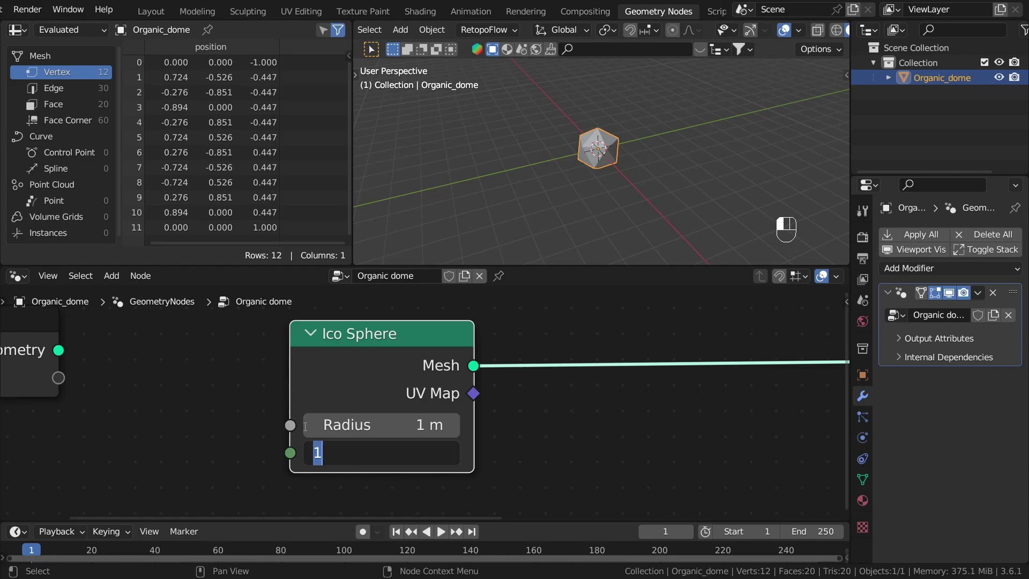
type("8")
key("Return")
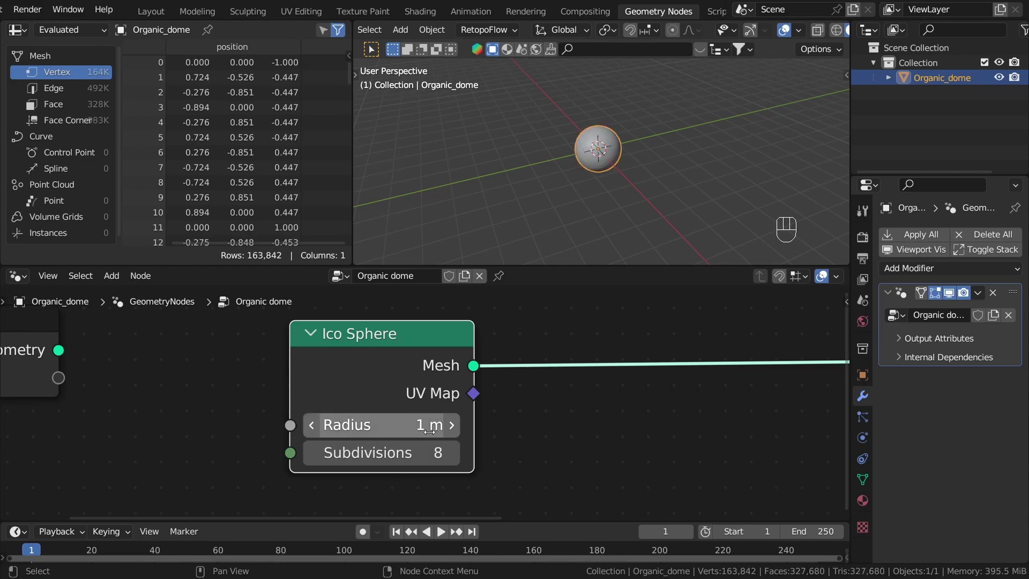
left_click(676, 413)
- Enable the Timings overlay in the node editor
scroll(692, 394, "down", 1)
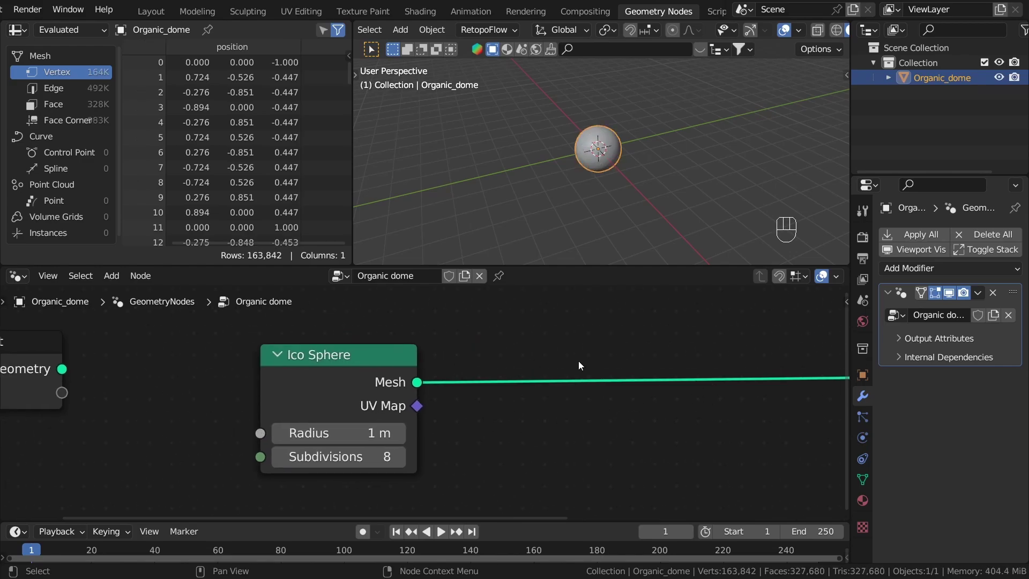
left_click(836, 276)
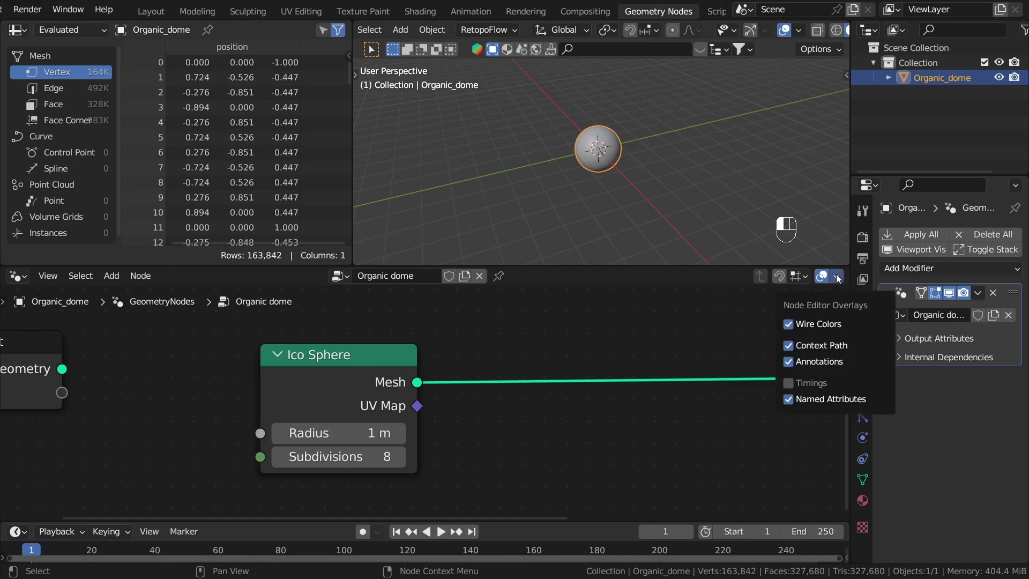
left_click(789, 382)
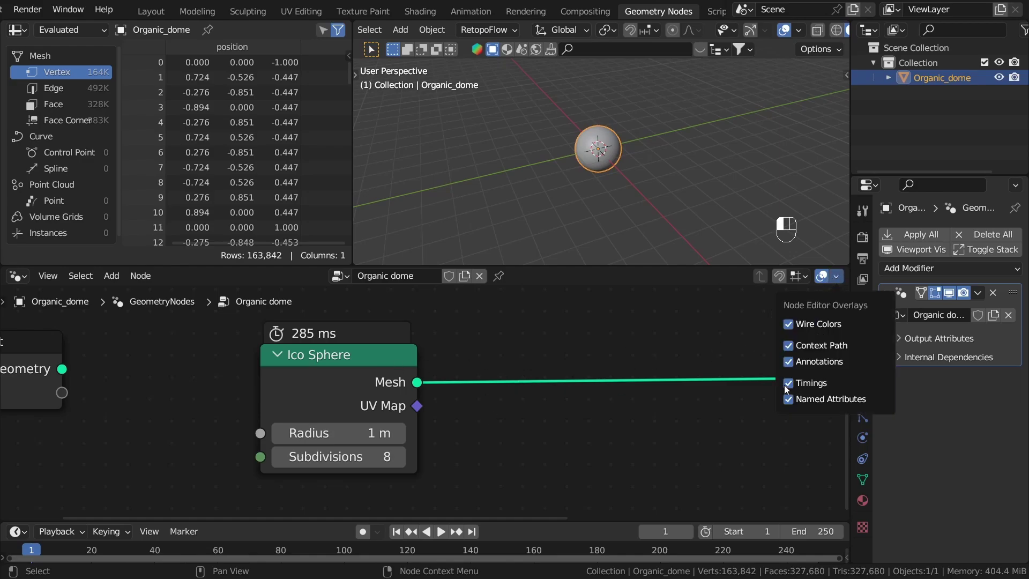
scroll(313, 375, "down", 1)
- Examine the execution times shown above the Ico Sphere and Group Output nodes
scroll(321, 347, "up", 2)
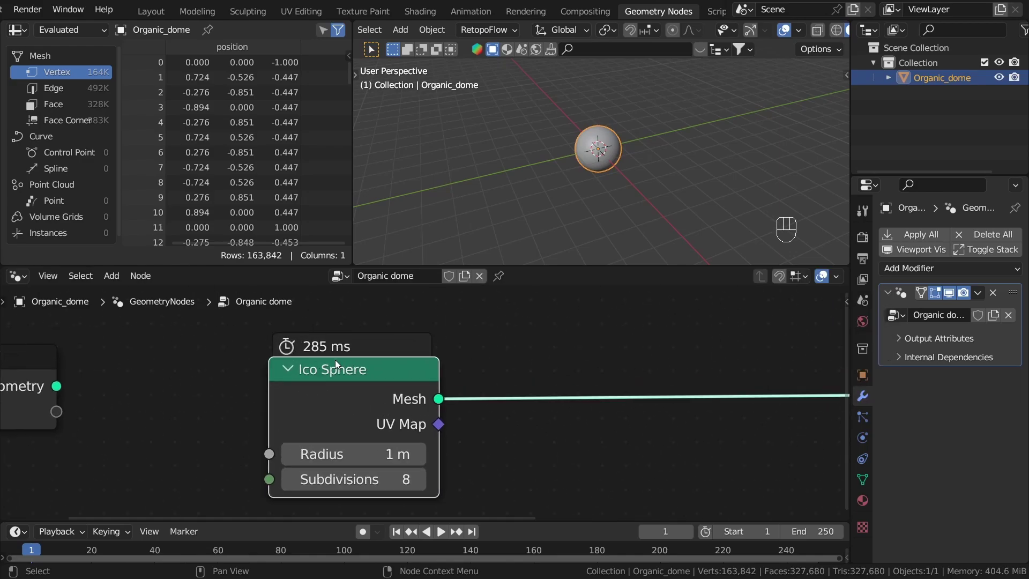
scroll(281, 364, "up", 2)
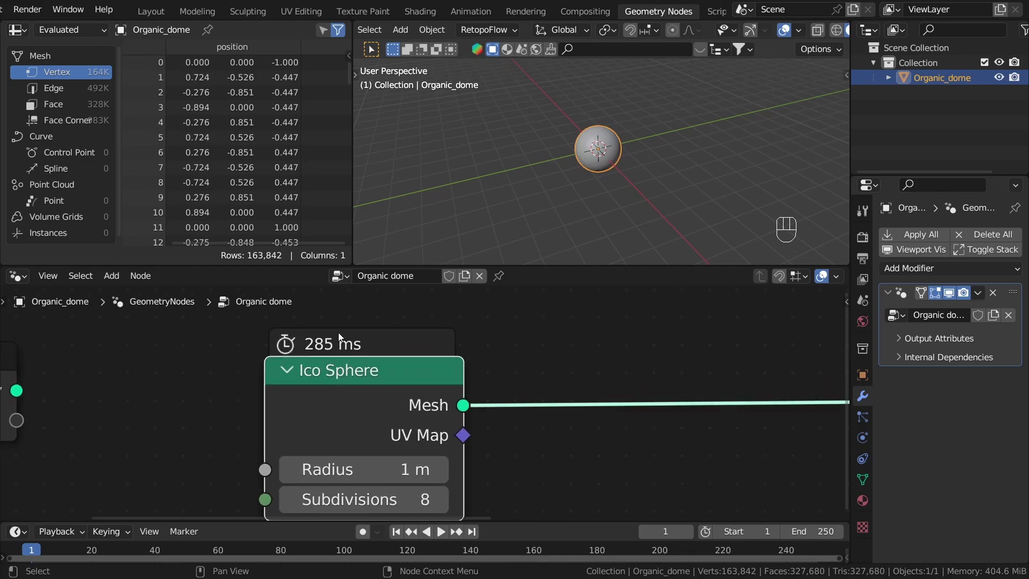
scroll(411, 365, "down", 6)
middle_click_drag(623, 424, 431, 422)
scroll(462, 412, "down", 2)
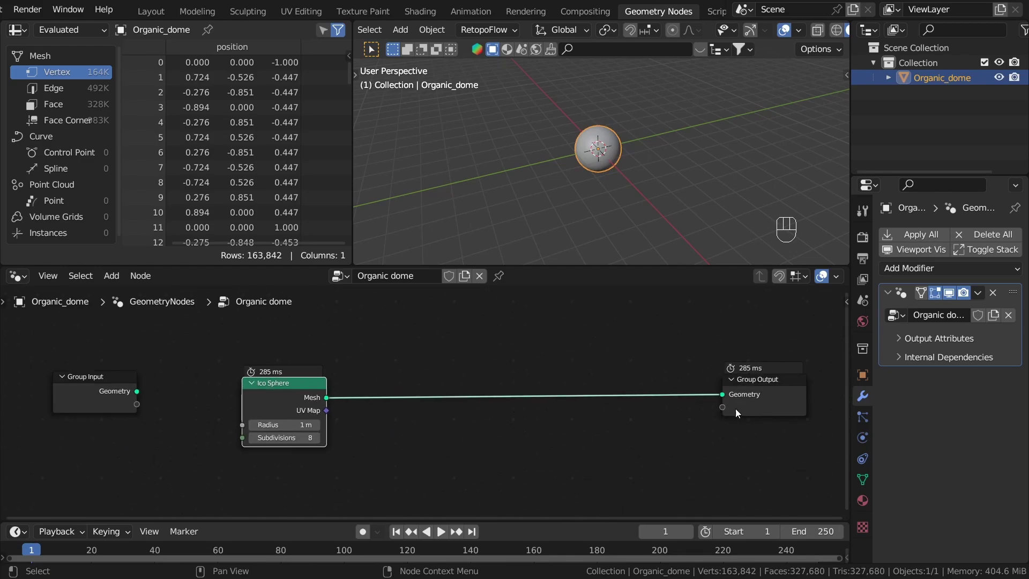
left_click_drag(777, 398, 777, 406)
middle_click_drag(773, 417, 586, 395)
scroll(587, 394, "up", 5)
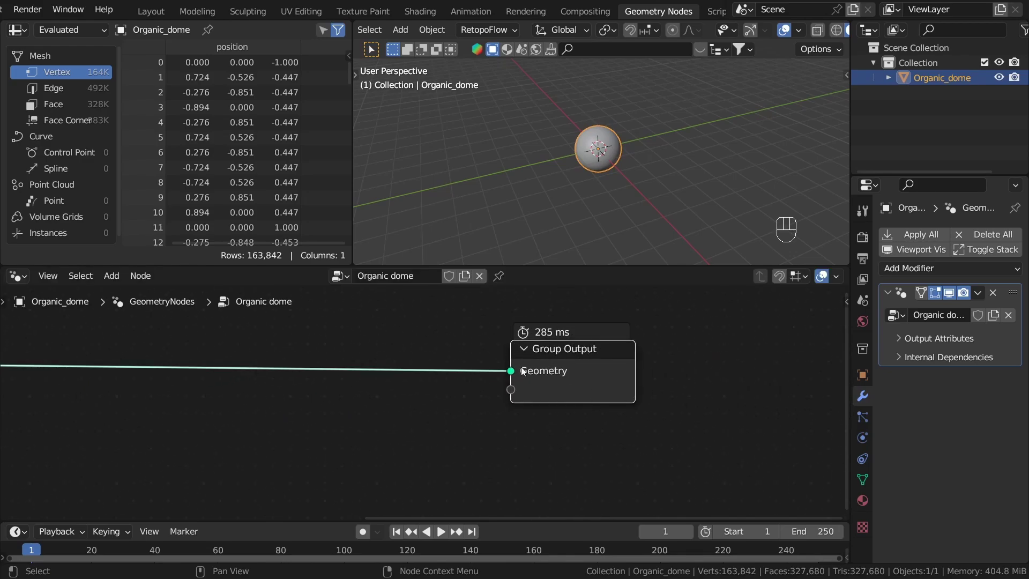
key("Home")
left_click_drag(352, 386, 342, 384)
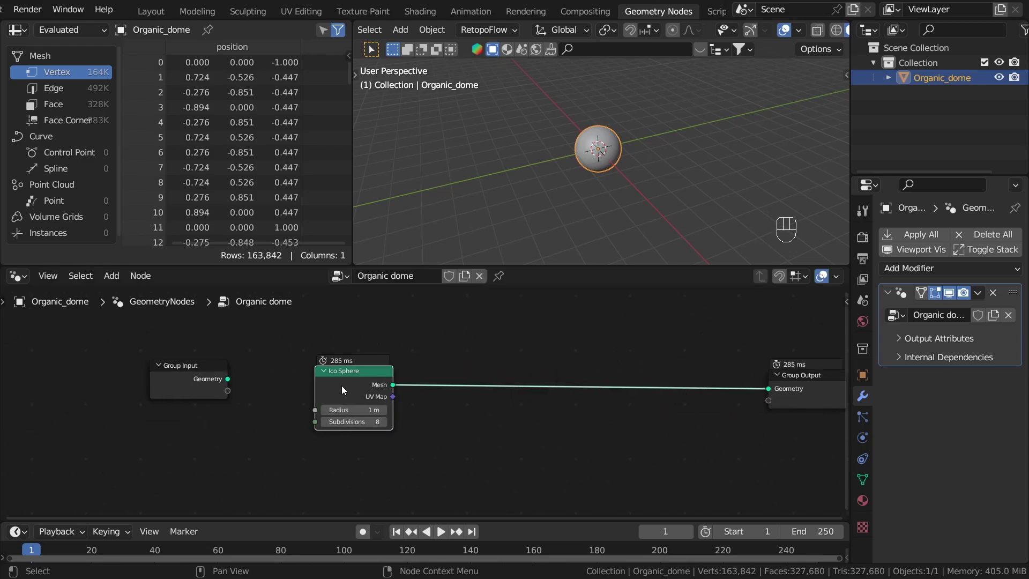
- Examine the smoothness of the subdivided ico sphere up close in the viewport
left_click(429, 326)
scroll(662, 156, "up", 7)
mouse_move(681, 152)
middle_mouse_down("shift")
mouse_move(662, 155)
mouse_move(689, 144)
middle_mouse_up("shift")
scroll(664, 160, "up", 2)
middle_click_drag(666, 173, 661, 155)
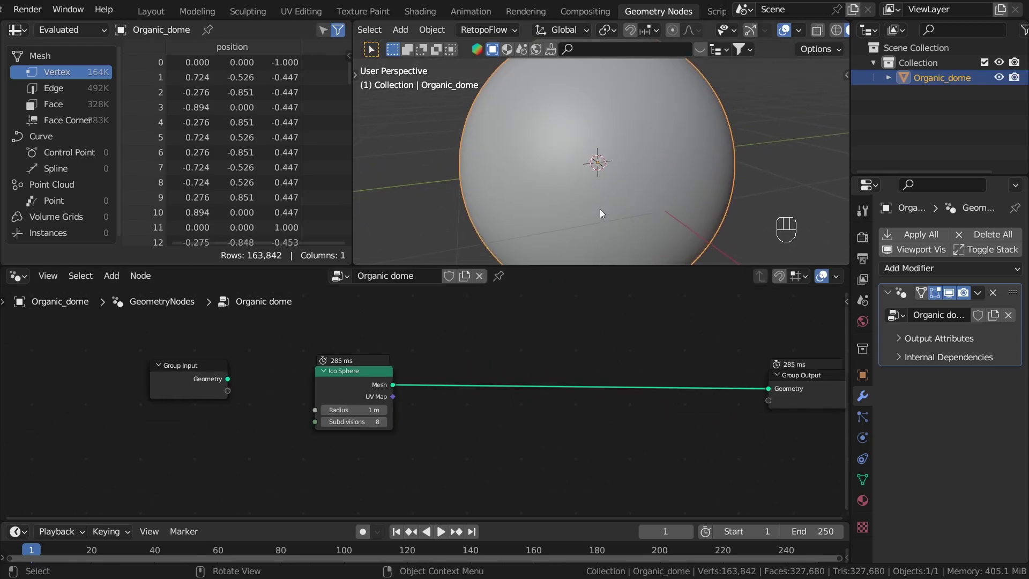
scroll(525, 444, "down", 2)
middle_click_drag(536, 453, 351, 416)
scroll(263, 383, "up", 2)
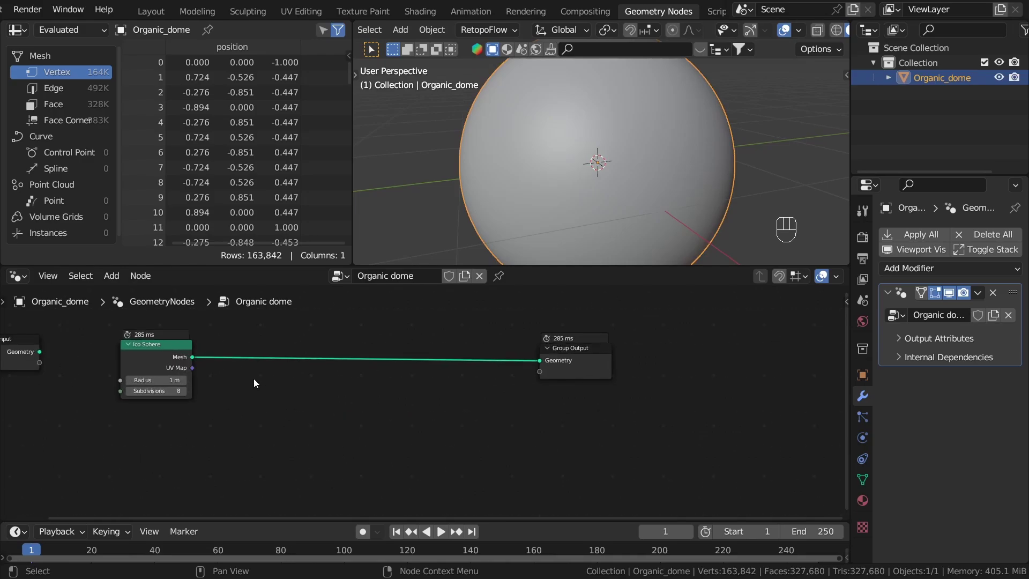
- Add a Delete Geometry node fed by the Ico Sphere's Mesh output and connect its Geometry output to the Group Output
left_click_drag(562, 375, 646, 373)
left_click_drag(192, 357, 249, 384)
type("de")
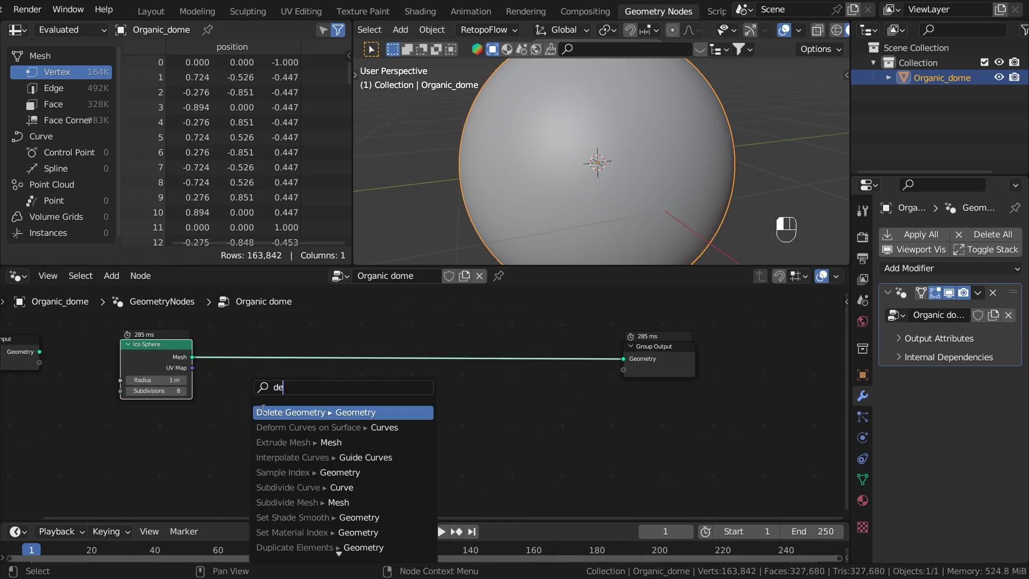
left_click(289, 412)
left_click(332, 362)
left_click_drag(388, 342, 627, 355)
left_click_drag(342, 348, 400, 350)
scroll(416, 343, "up", 1)
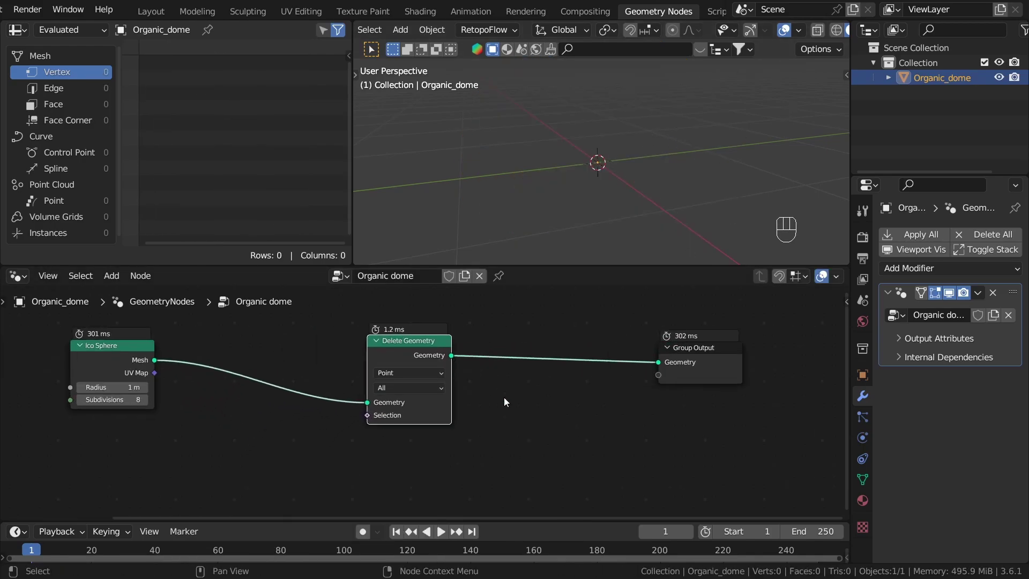
scroll(384, 387, "up", 2)
scroll(449, 469, "down", 1)
middle_click_drag(481, 427, 597, 397)
scroll(590, 397, "up", 2)
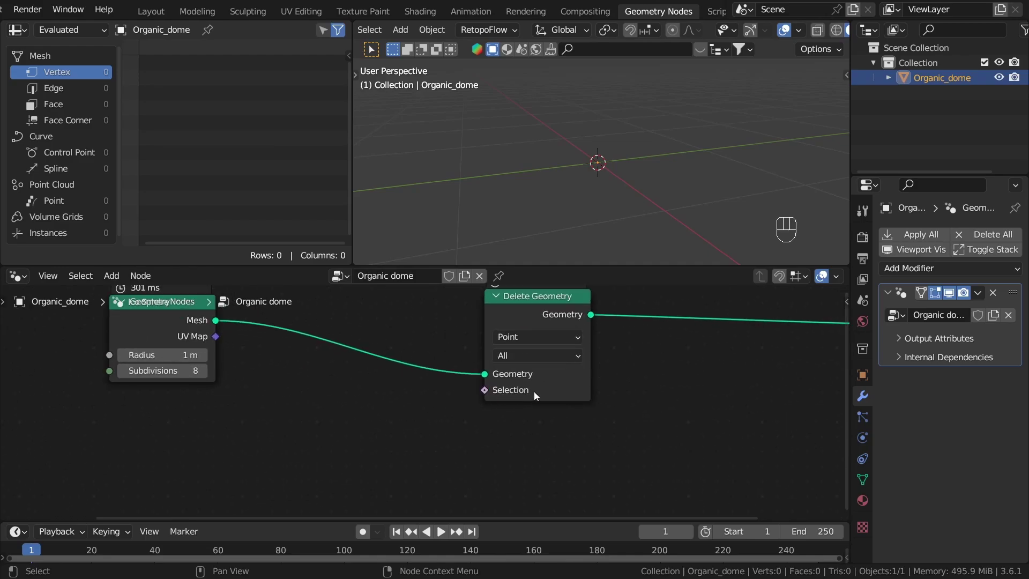
scroll(533, 391, "down", 2)
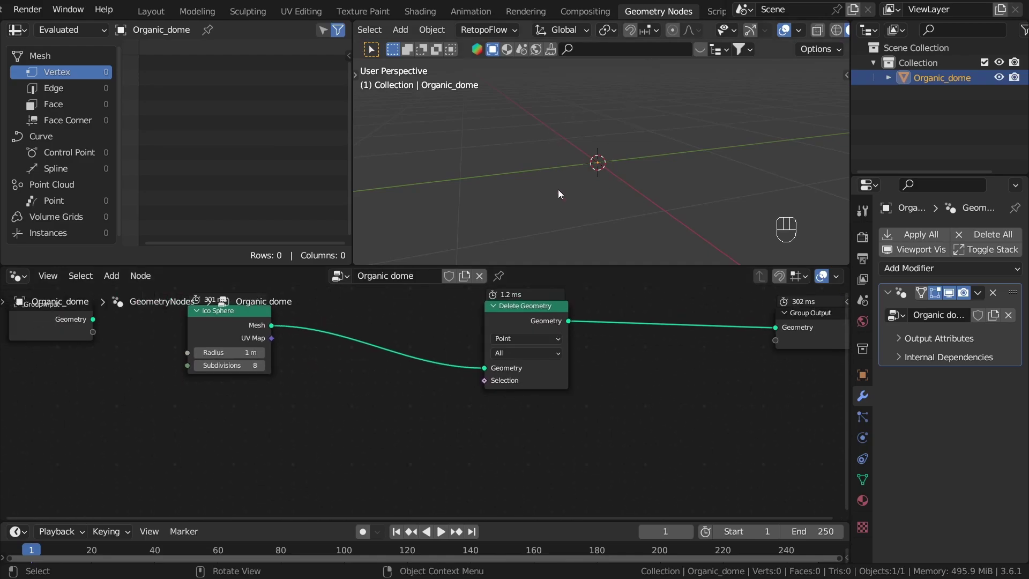
middle_click_drag(643, 257, 634, 238)
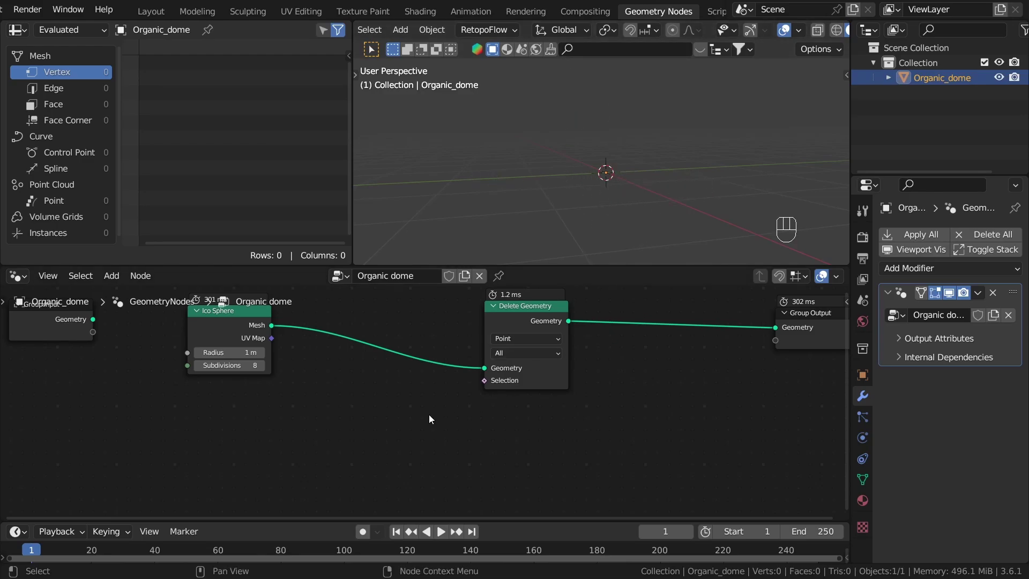
- Add a Position input node below the Ico Sphere node
middle_click_drag(429, 414, 466, 394)
key("shift+a")
left_click(279, 189)
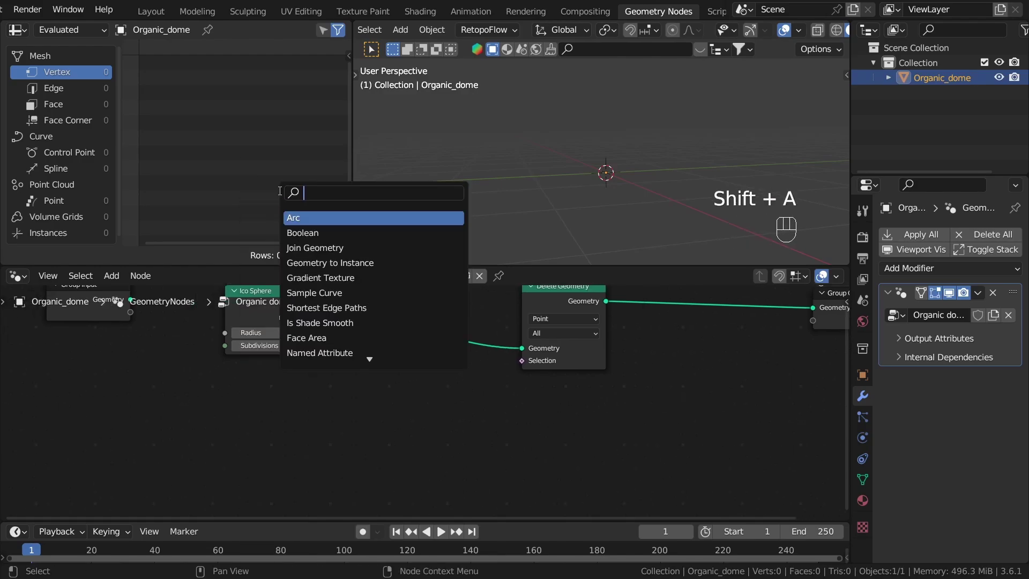
type("pos")
left_click(301, 217)
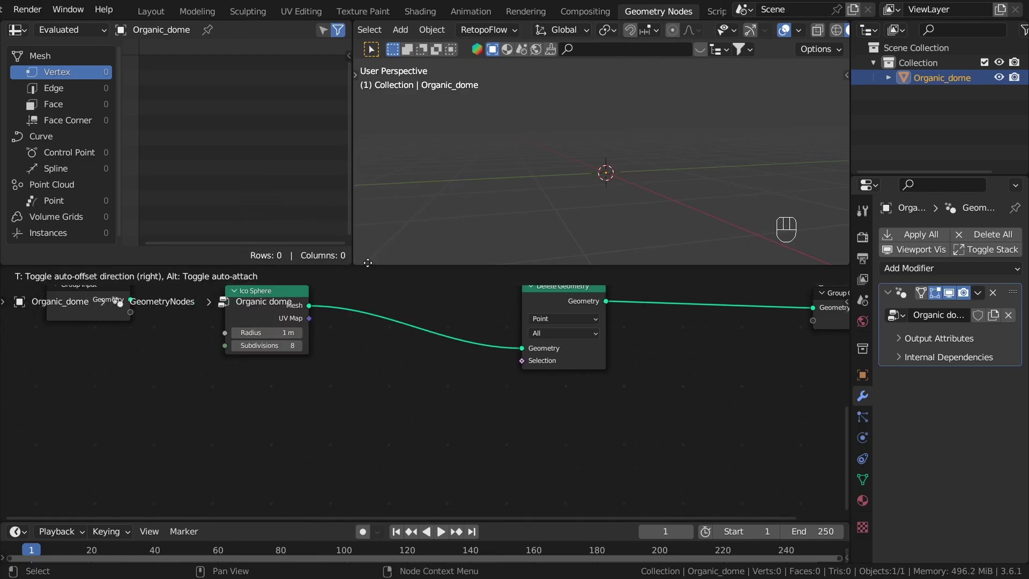
left_click(216, 438)
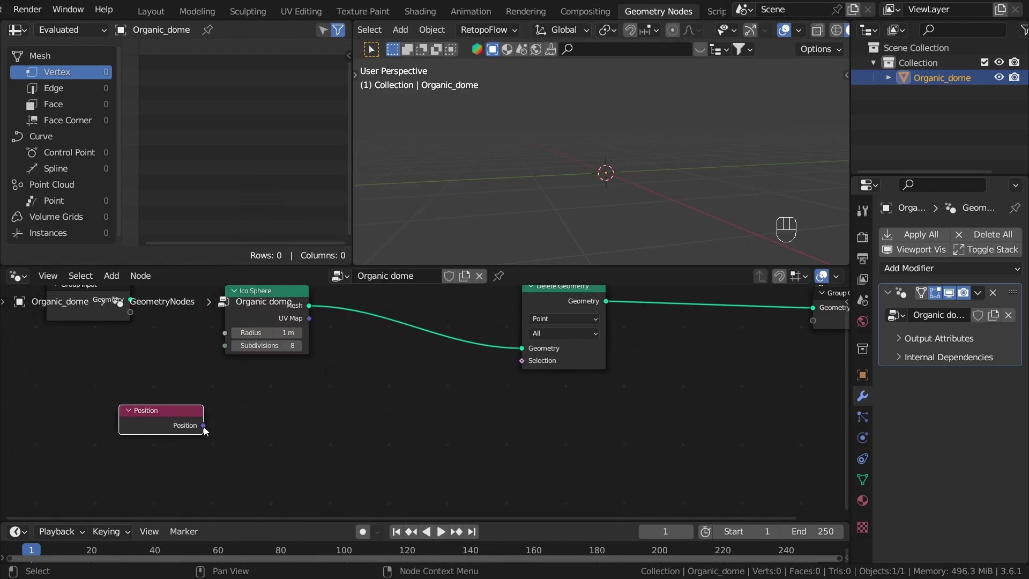
- Feed the Position output into a new Separate XYZ node placed beside it
left_click_drag(203, 426, 257, 414)
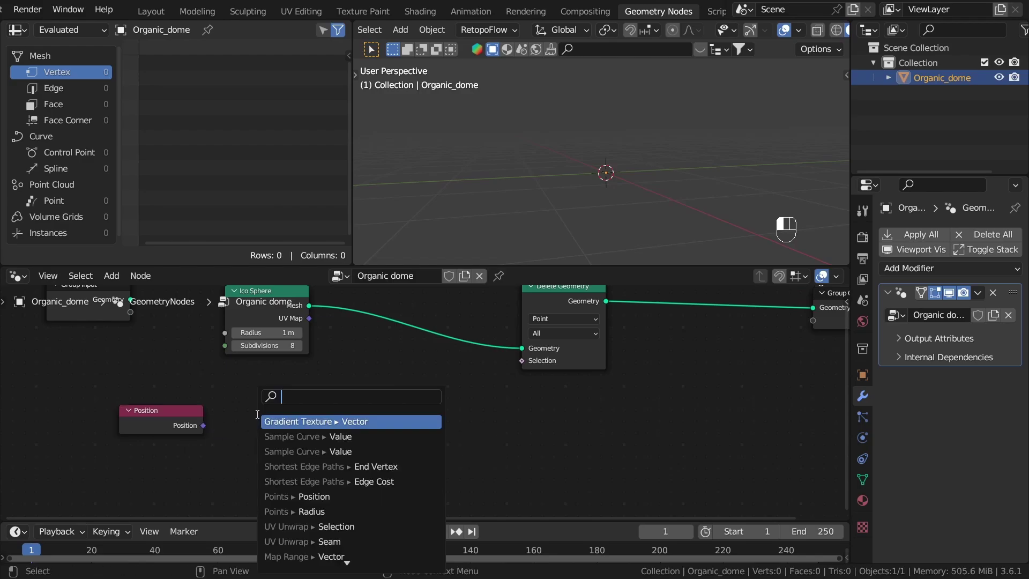
type("sep")
key("Return")
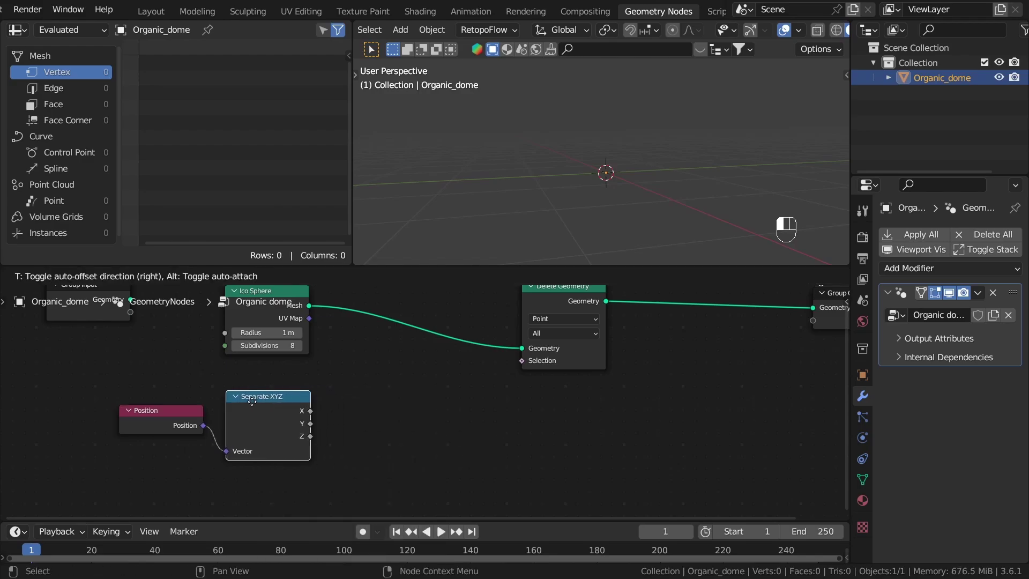
left_click(250, 402)
- Feed the Z output into a new Less Than comparison node and connect its Result to Delete Geometry's Selection
scroll(306, 449, "up", 1)
left_click_drag(304, 434, 375, 435)
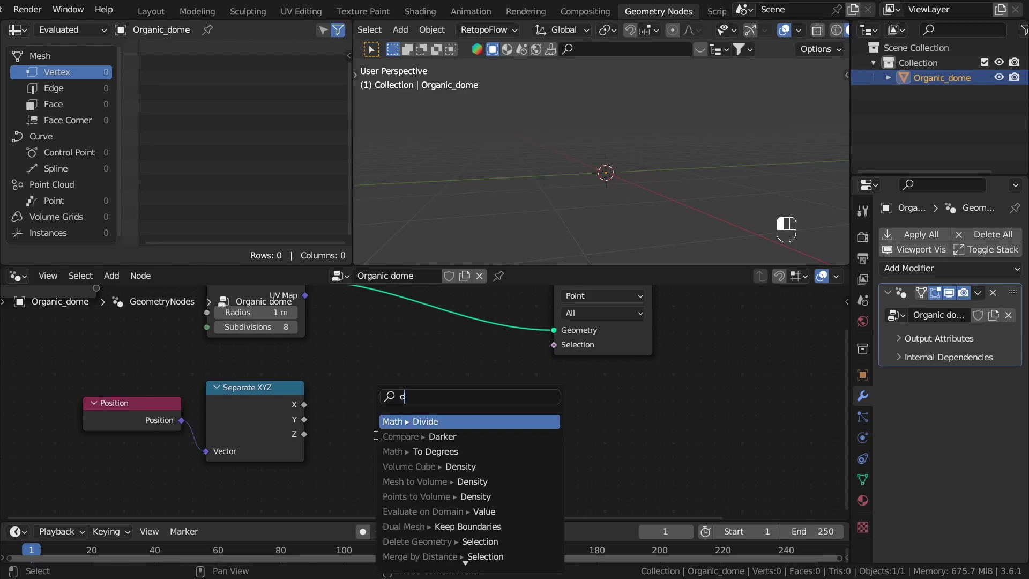
left_click_drag(304, 434, 355, 421)
type("less")
key("Return")
left_click(347, 388)
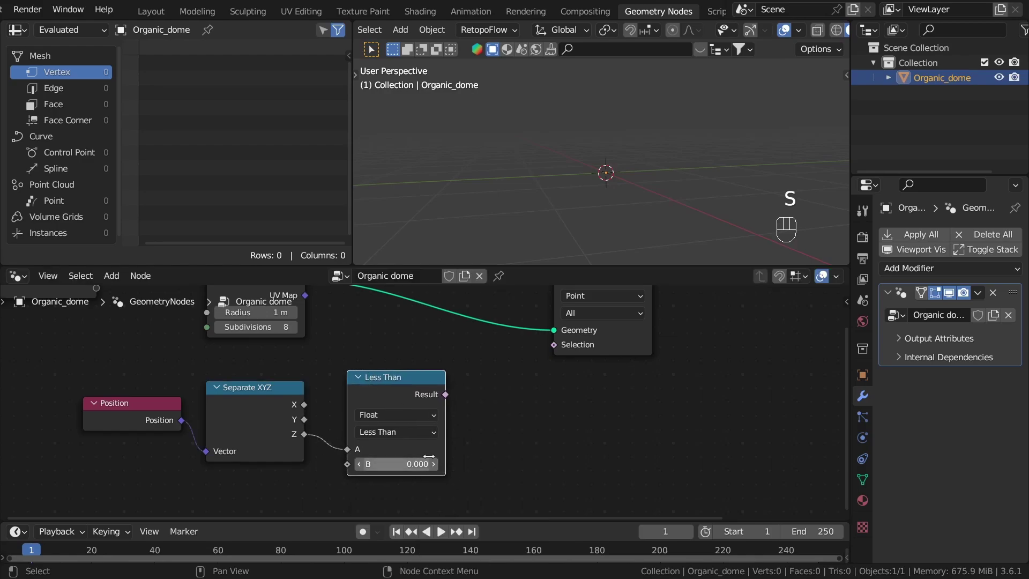
left_click_drag(445, 394, 571, 344)
- Set the Less Than node's B value to -0.01 to clean up the dome's lower rim
scroll(623, 210, "up", 4)
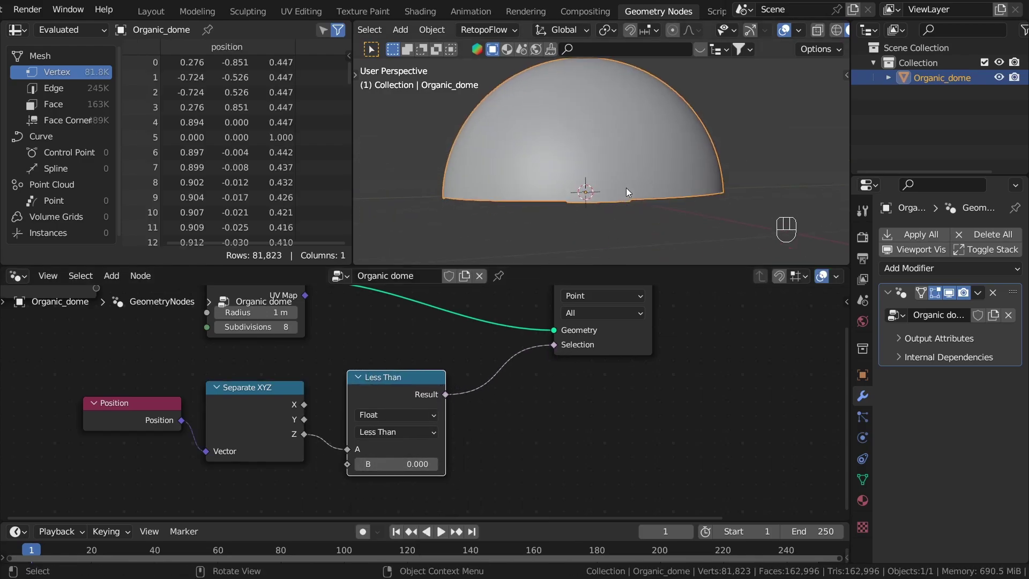
middle_click_drag(634, 191, 622, 189)
scroll(390, 484, "up", 2)
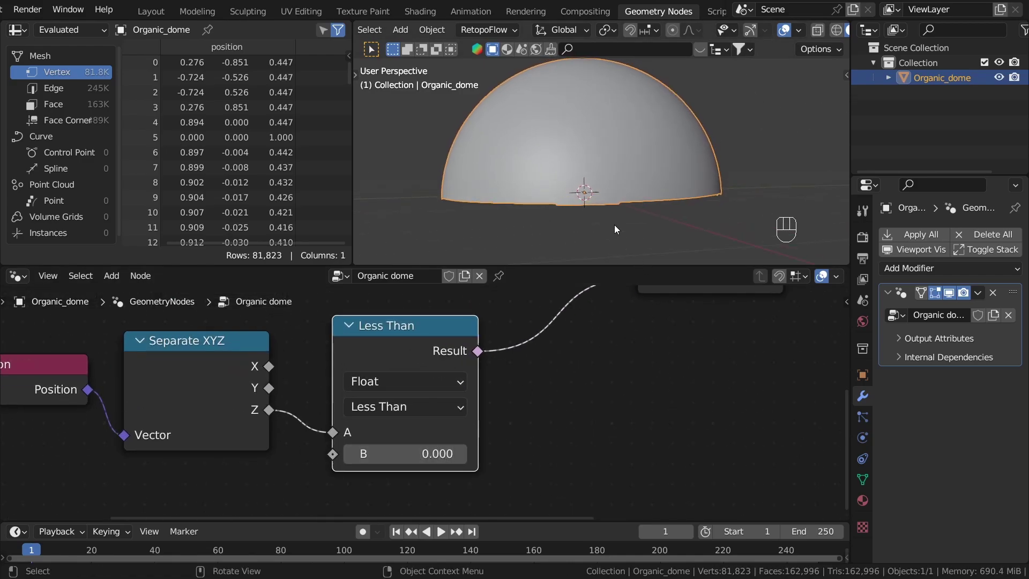
middle_click_drag(614, 224, 613, 211)
scroll(365, 489, "up", 2)
scroll(386, 457, "up", 1)
left_click(443, 431)
type("-")
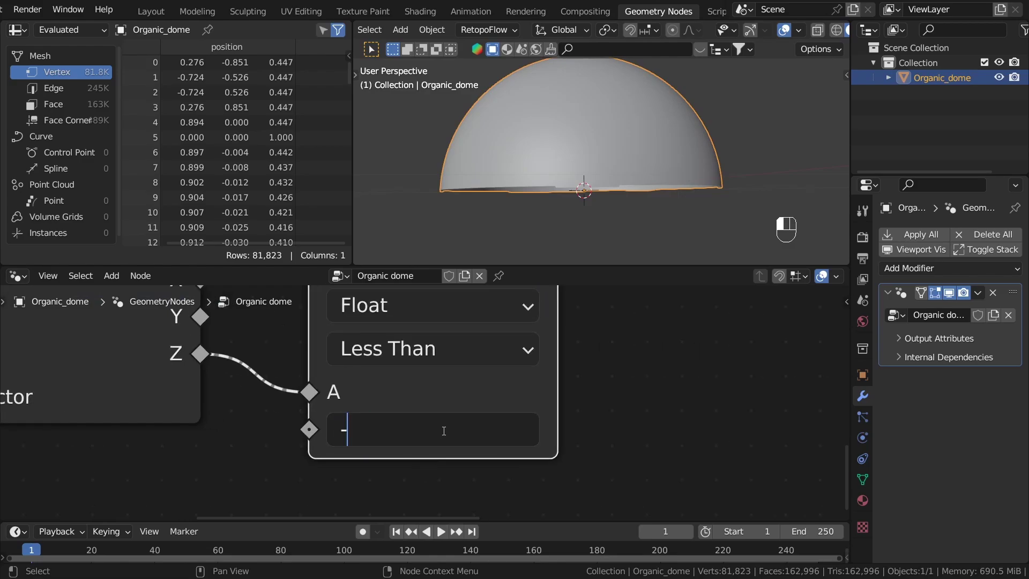
type("0.01")
key("Return")
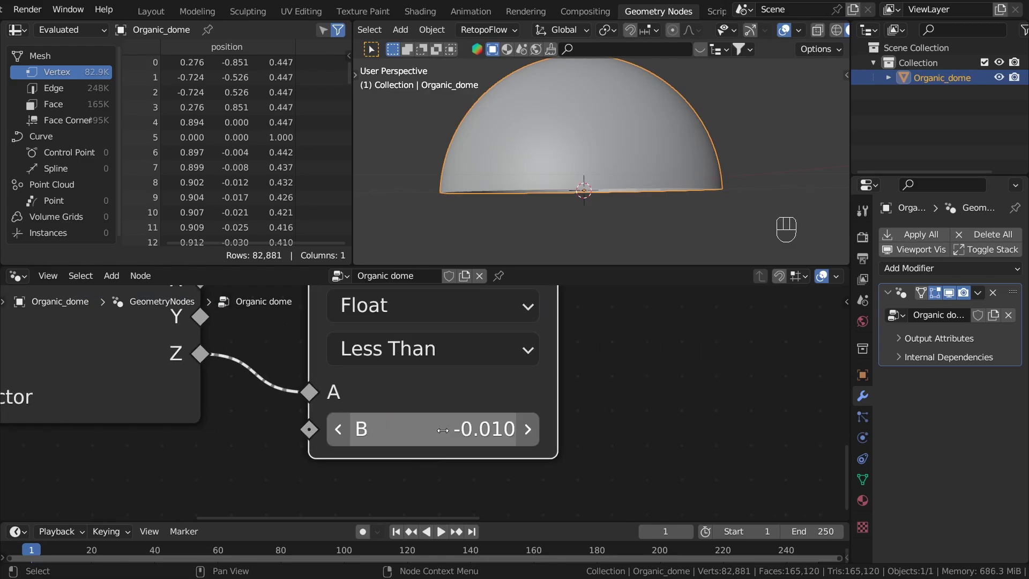
- Examine the dome's cut lower edge from several angles and distances
middle_click_drag(519, 123, 561, 187)
scroll(650, 223, "up", 3)
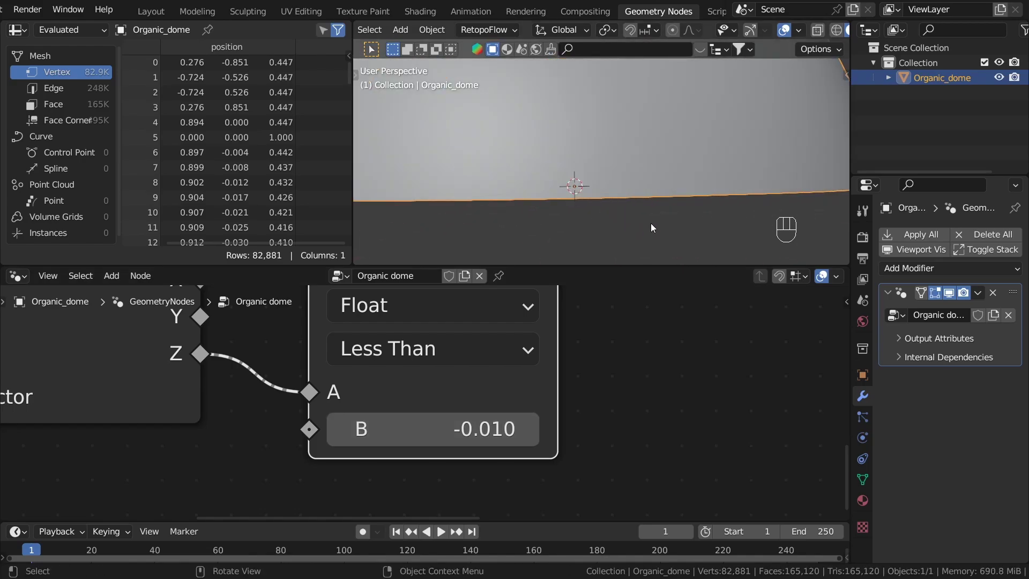
mouse_move(651, 223)
middle_mouse_down()
mouse_move(828, 227)
mouse_move(644, 239)
mouse_move(561, 228)
mouse_move(732, 186)
mouse_move(700, 218)
mouse_move(739, 217)
mouse_move(663, 220)
middle_mouse_up()
scroll(613, 216, "down", 5)
scroll(698, 221, "up", 3)
scroll(529, 423, "down", 1)
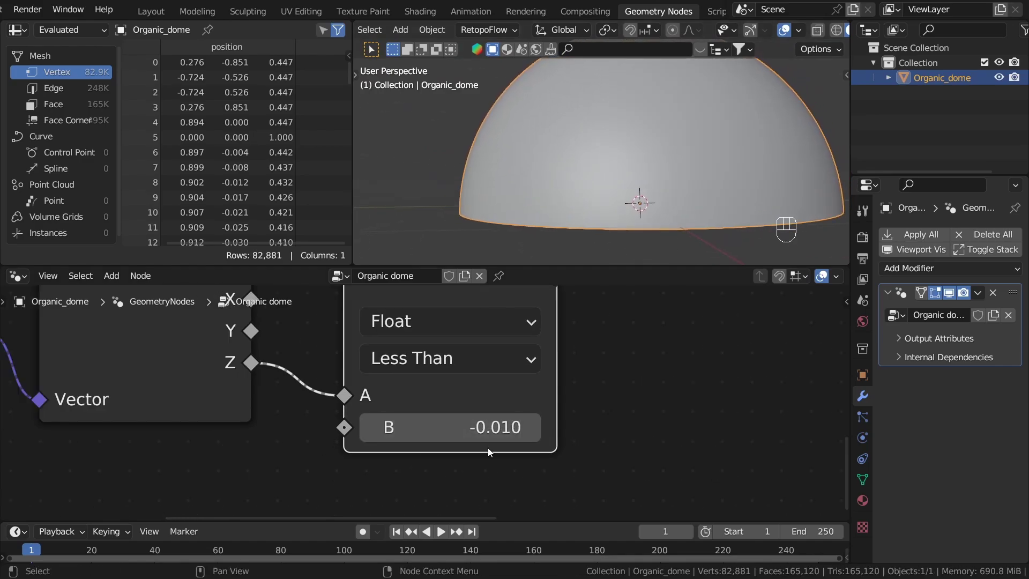
middle_click_drag(693, 172, 615, 172)
scroll(645, 211, "down", 5)
middle_click_drag(655, 244, 660, 232)
- Tidy the node layout by moving Group Input away, Ico Sphere beside Delete Geometry, and Separate XYZ and Position nearer Less Than
scroll(708, 439, "down", 12)
middle_click_drag(707, 439, 550, 449)
middle_click_drag(688, 403, 472, 453)
scroll(420, 434, "down", 1)
middle_click_drag(419, 434, 528, 414)
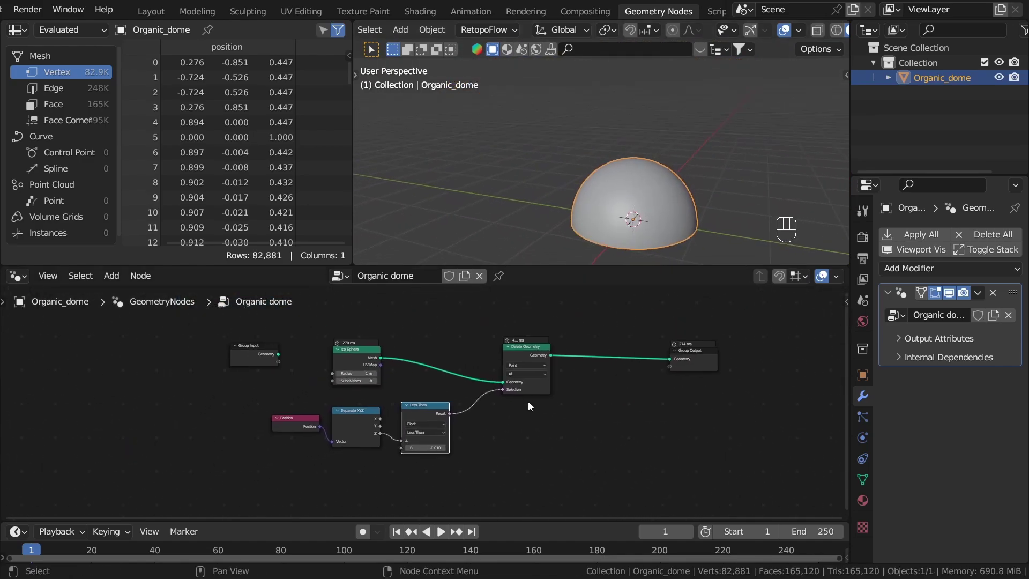
left_click_drag(248, 349, 149, 350)
left_click_drag(354, 349, 438, 346)
left_click(361, 412)
left_click_drag(361, 411, 374, 411)
left_click_drag(304, 422, 317, 423)
scroll(582, 448, "up", 1)
middle_click_drag(494, 413, 494, 412)
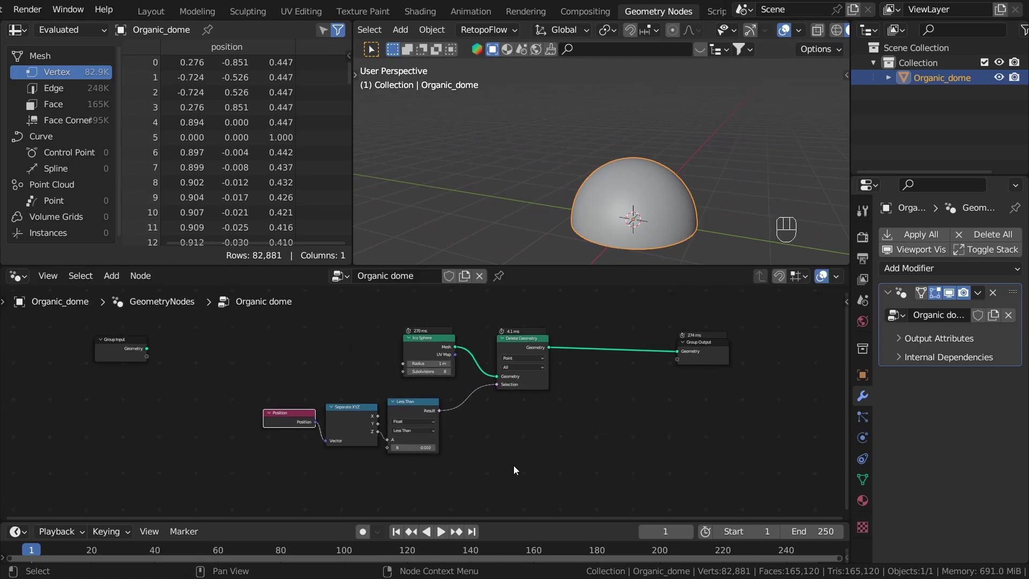
- Group the Ico Sphere, Delete Geometry, Position, Separate XYZ and Less Than nodes in a frame labelled "Base geometry"
left_click_drag(543, 465, 409, 336)
key("ctrl+j")
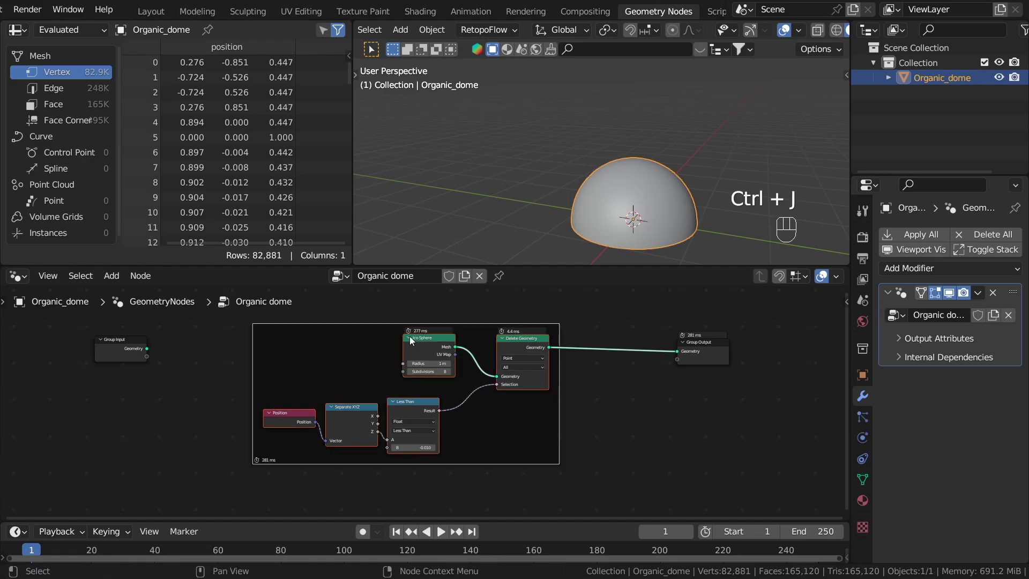
key("F2")
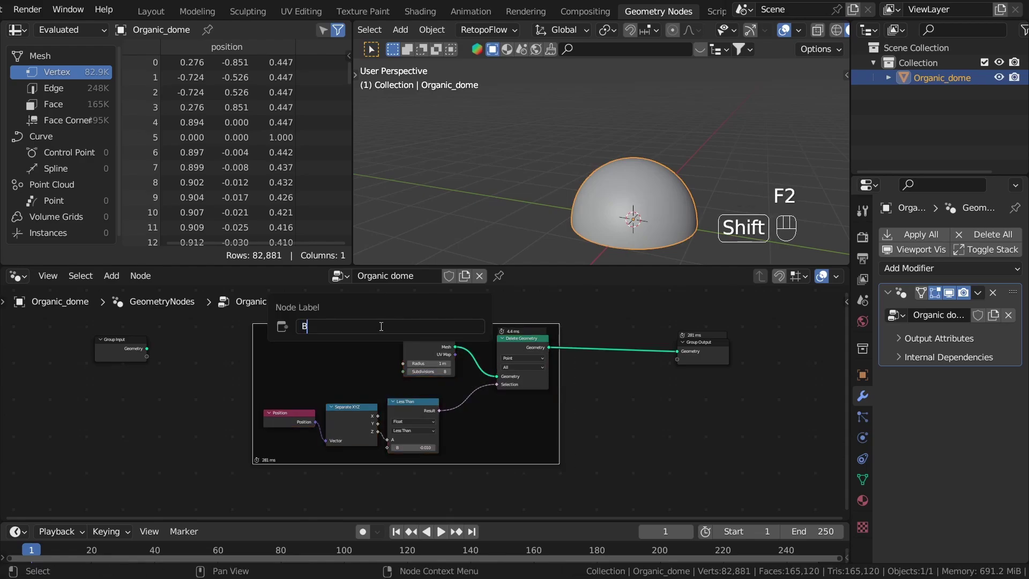
type("Base geometry")
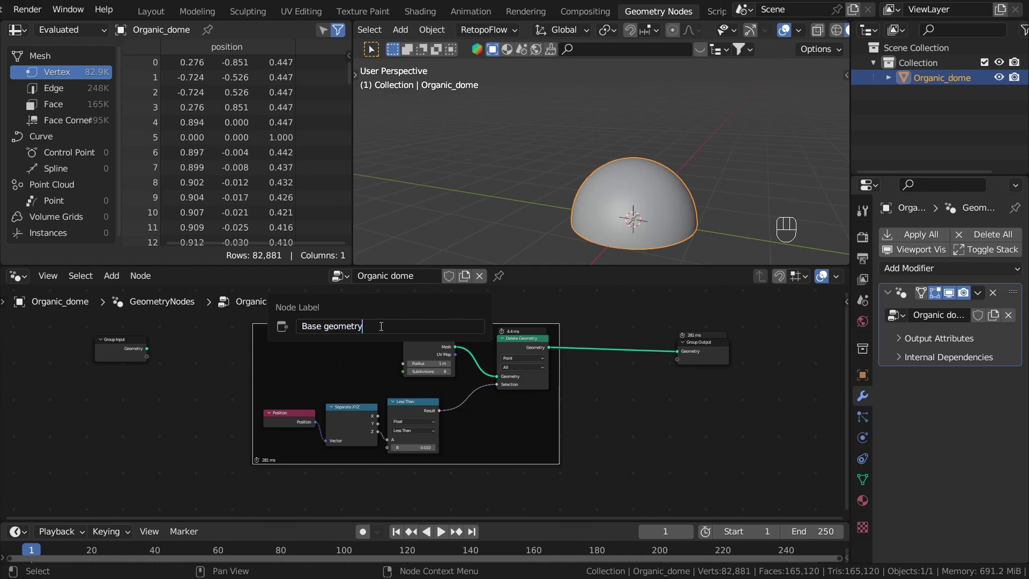
key("Return")
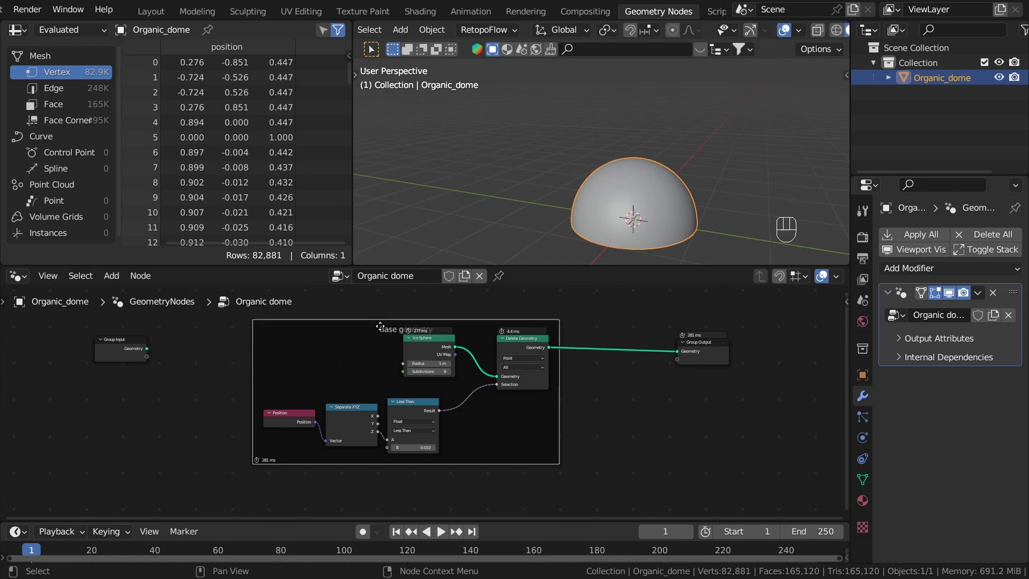
- Move the Group Output node well away from the Base geometry frame to make room for more nodes
left_click(713, 404)
middle_click_drag(712, 403, 467, 410)
left_click_drag(471, 354, 715, 353)
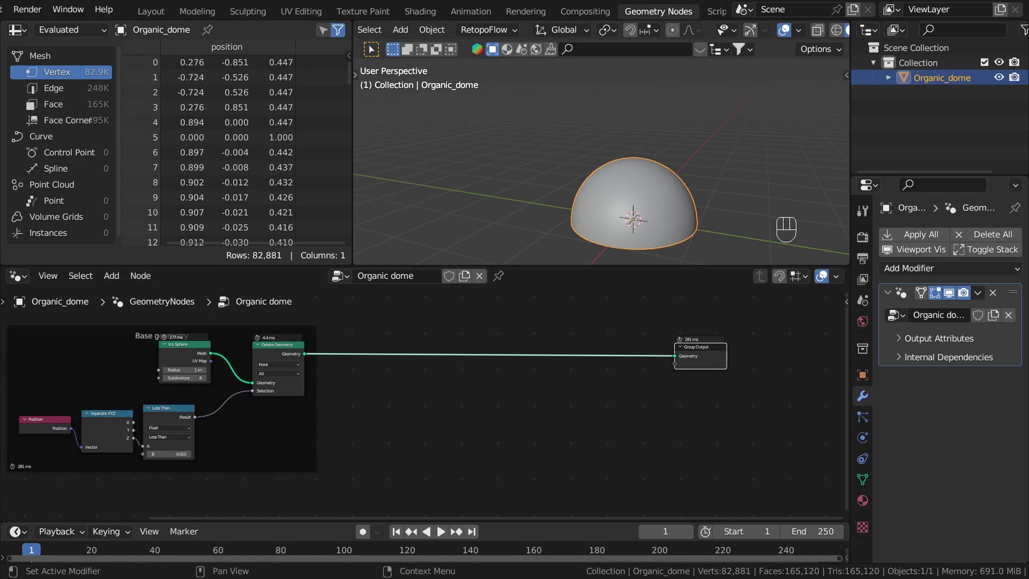
middle_click_drag(606, 158, 642, 187)
middle_click_drag(642, 186, 614, 150, "shift")
scroll(614, 150, "up", 2)
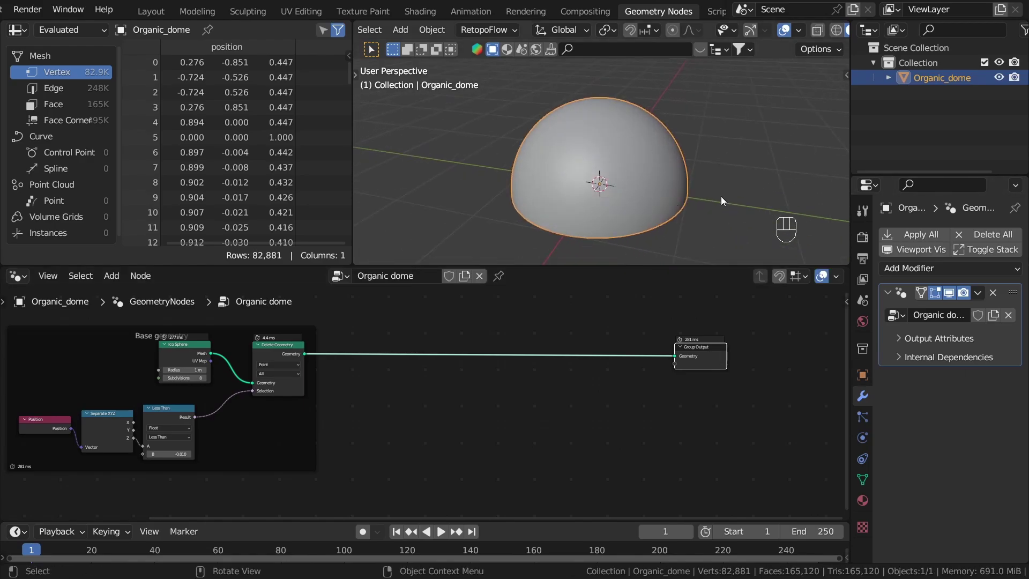
middle_click_drag(593, 463, 557, 518)
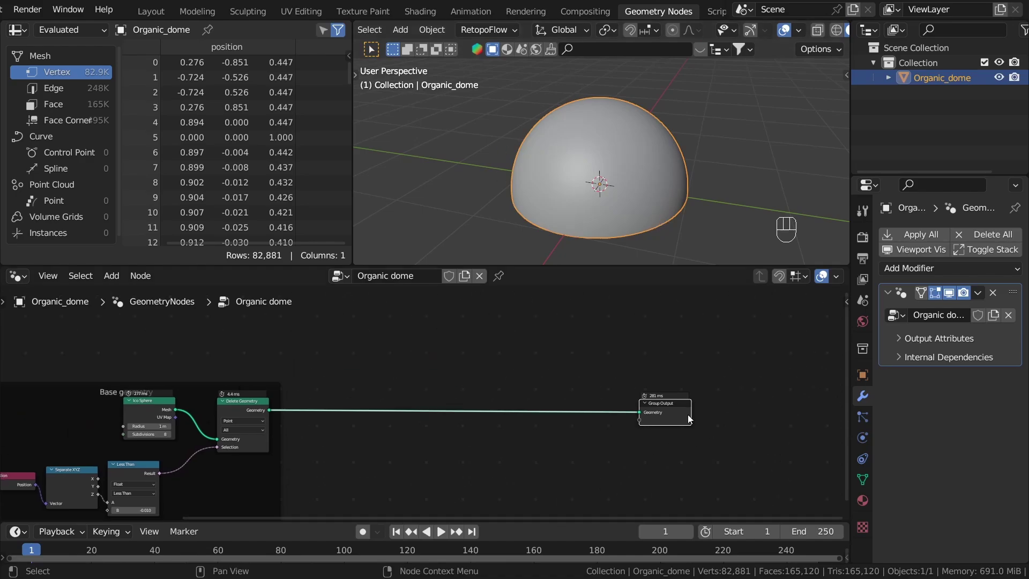
left_click_drag(687, 418, 764, 414)
scroll(445, 364, "up", 2)
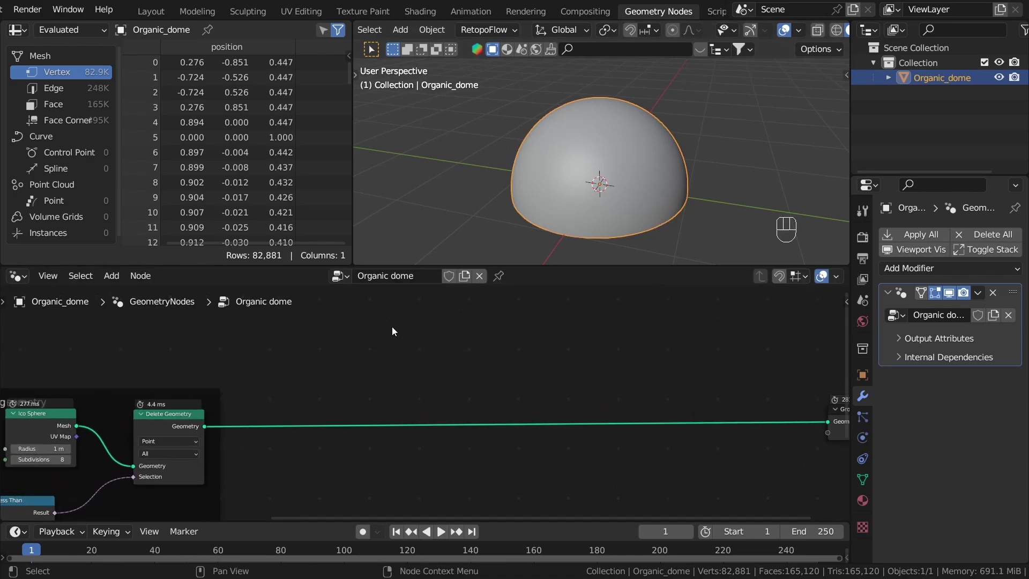
- Add a Voronoi Texture node above the link between Delete Geometry and Group Output
key("shift+a")
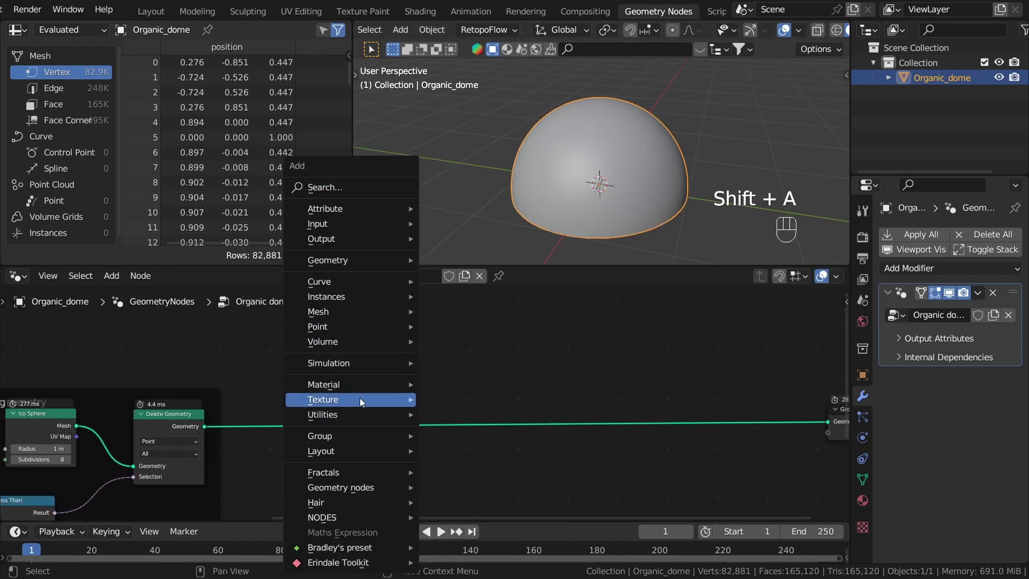
mouse_move(359, 397)
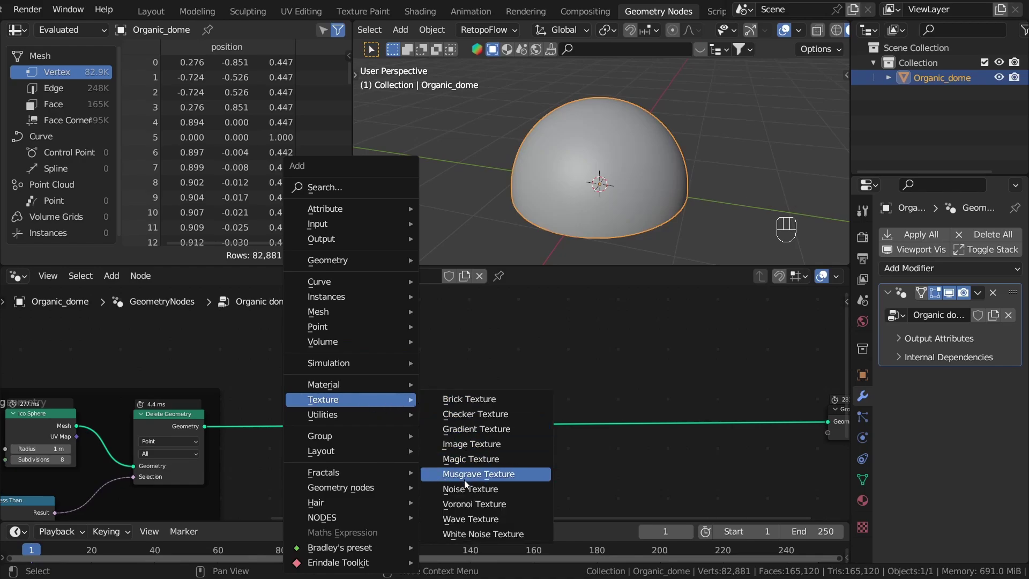
left_click(484, 503)
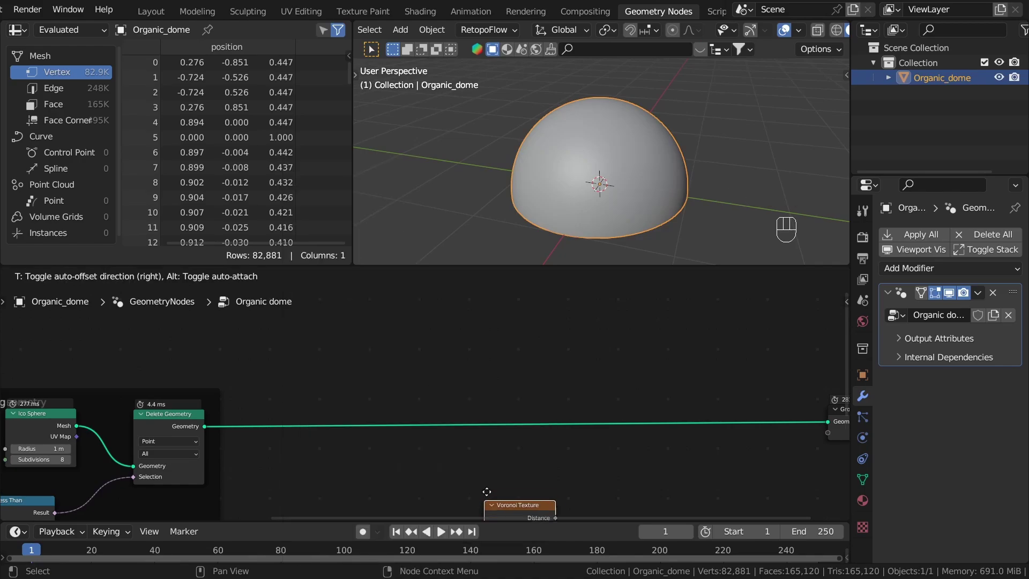
left_click(285, 307)
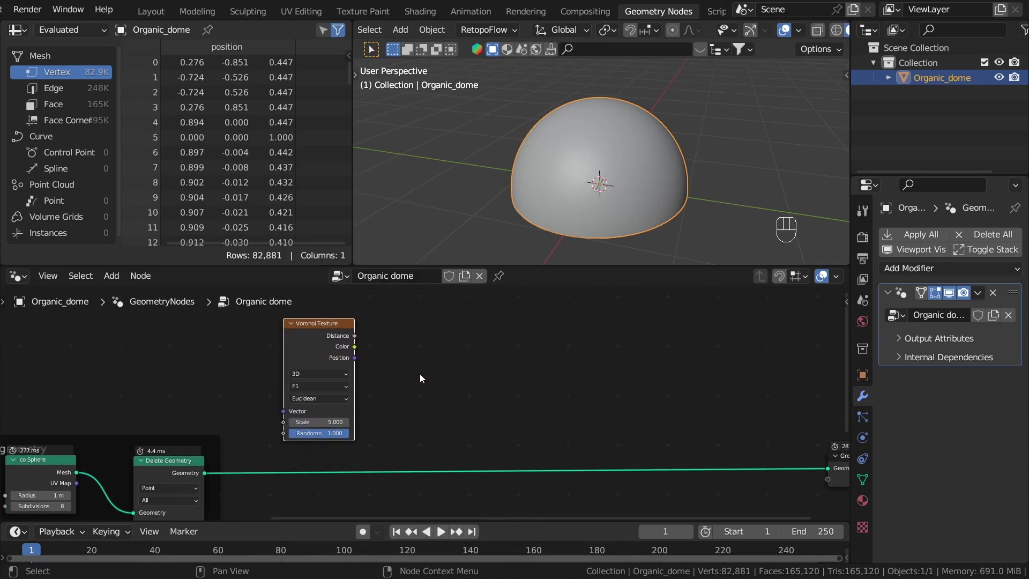
scroll(374, 349, "up", 1)
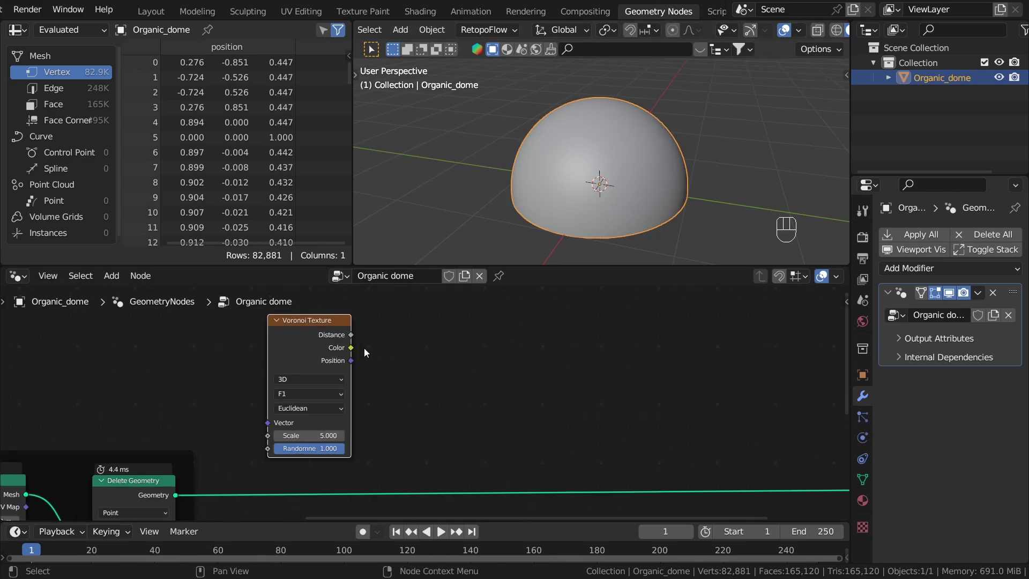
- Preview the Voronoi Texture's Distance on the dome through a Viewer node fed by the Delete Geometry output
left_click(311, 337, "ctrl+shift")
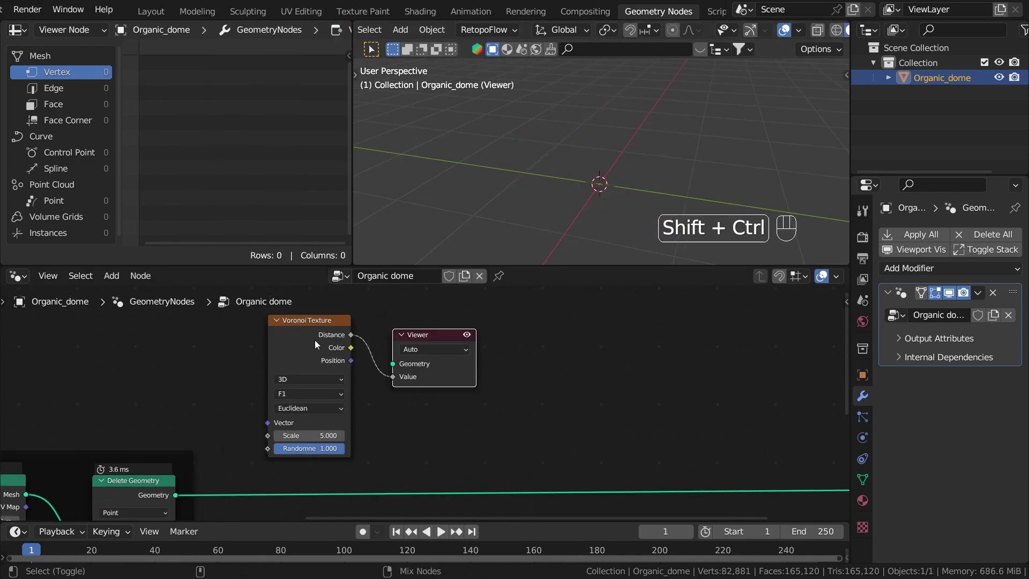
left_click_drag(468, 300, 508, 306)
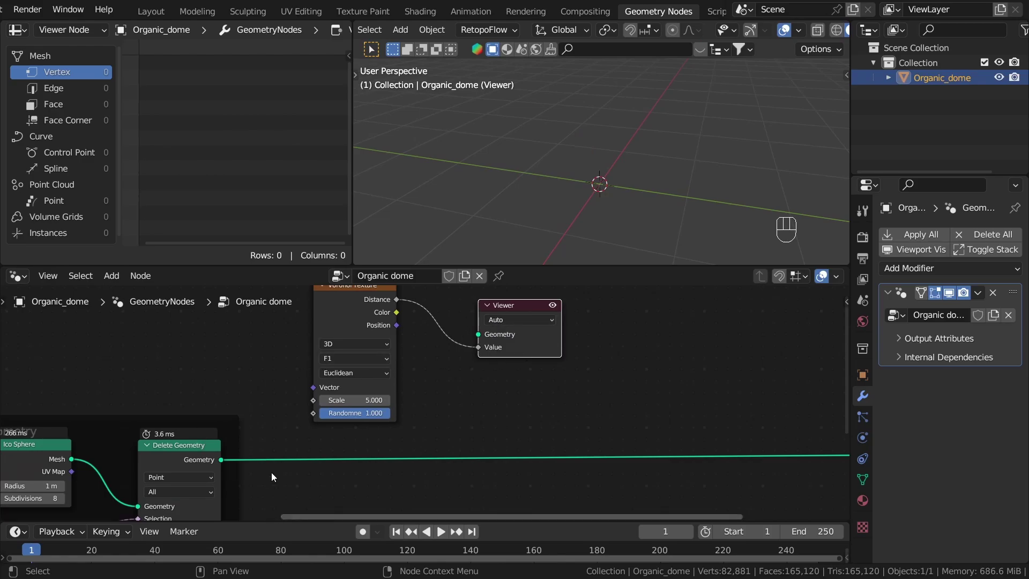
left_click(186, 461, "ctrl+shift")
middle_click_drag(555, 406, 559, 390)
middle_click_drag(659, 177, 557, 209)
middle_click_drag(515, 372, 525, 406)
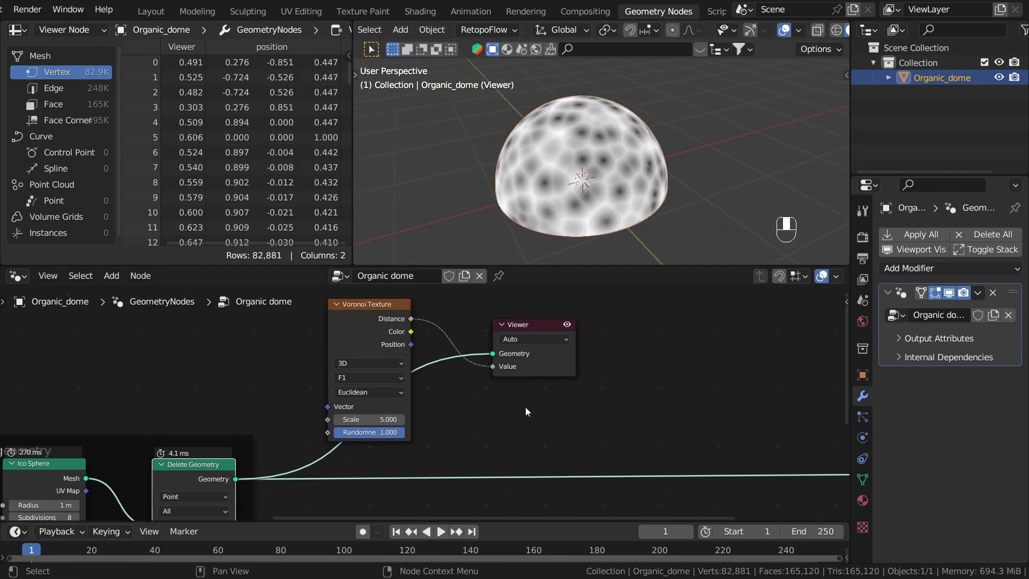
- Examine the previewed F1 Voronoi pattern on the dome up close and from above
scroll(587, 171, "up", 4)
middle_click_drag(590, 166, 630, 206)
scroll(613, 390, "down", 2)
middle_click_drag(613, 390, 559, 381)
scroll(463, 388, "up", 2)
left_click_drag(504, 340, 524, 350)
middle_click_drag(531, 343, 542, 340)
scroll(557, 321, "down", 1)
scroll(584, 160, "up", 2)
middle_click_drag(586, 131, 598, 211)
scroll(598, 214, "down", 1)
scroll(609, 149, "up", 2)
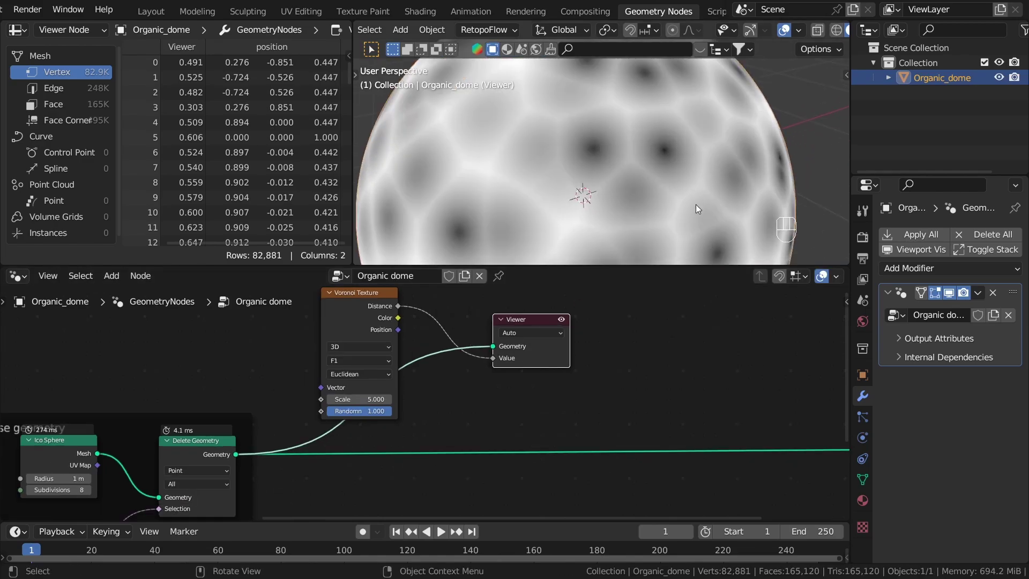
scroll(606, 102, "down", 1)
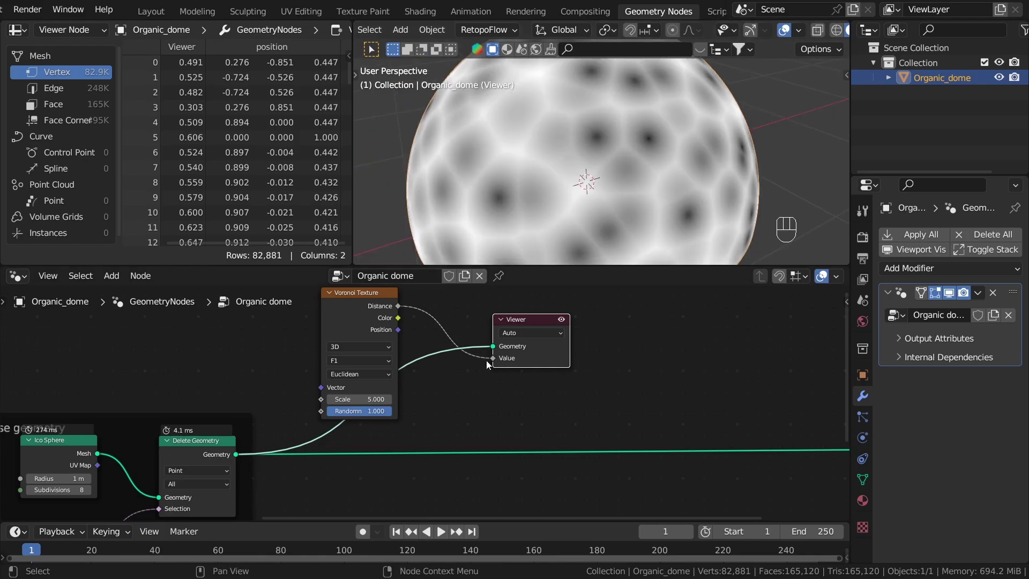
- Set the Voronoi Texture's feature output to Distance to Edge and check the cell borders around the dome
scroll(454, 401, "up", 2)
left_click(294, 350)
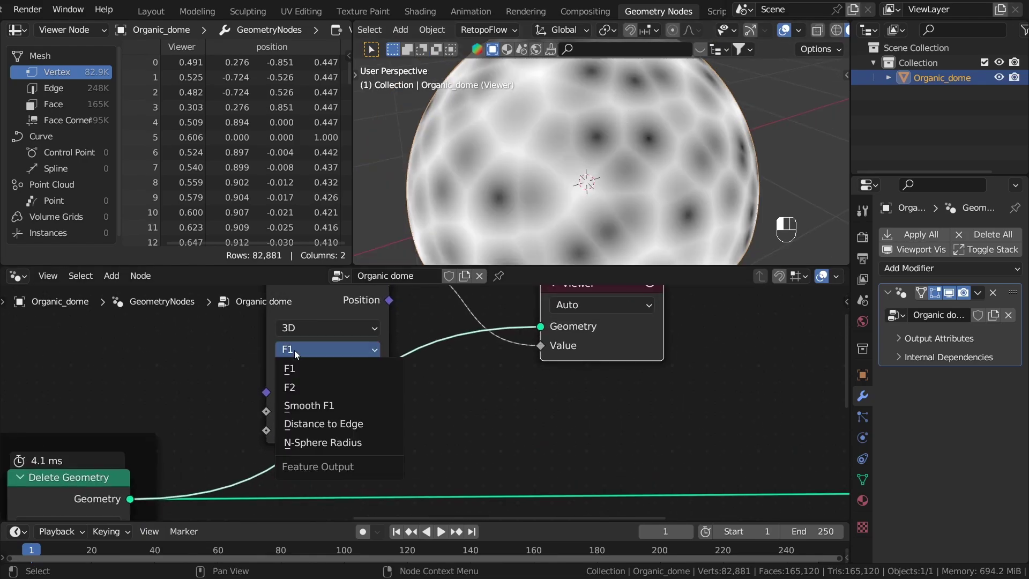
left_click(310, 430)
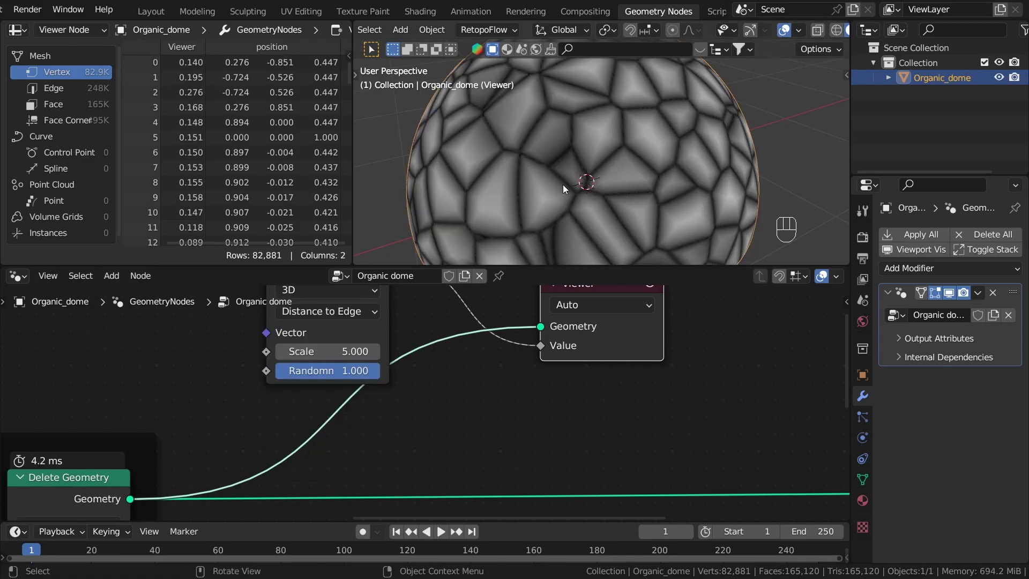
middle_click_drag(561, 185, 600, 192)
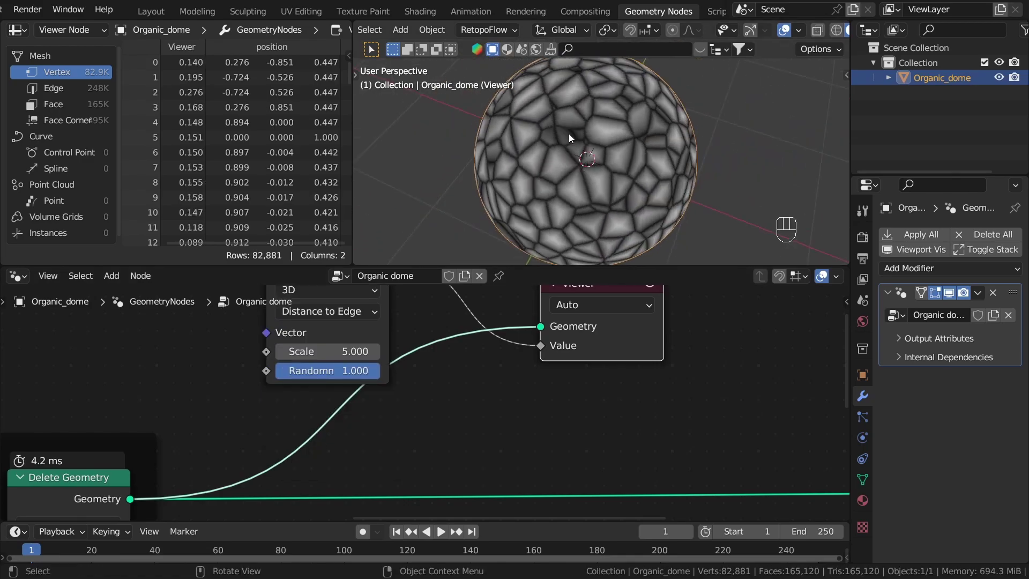
middle_click_drag(557, 157, 610, 180)
middle_click_drag(423, 369, 471, 480)
scroll(380, 437, "up", 3)
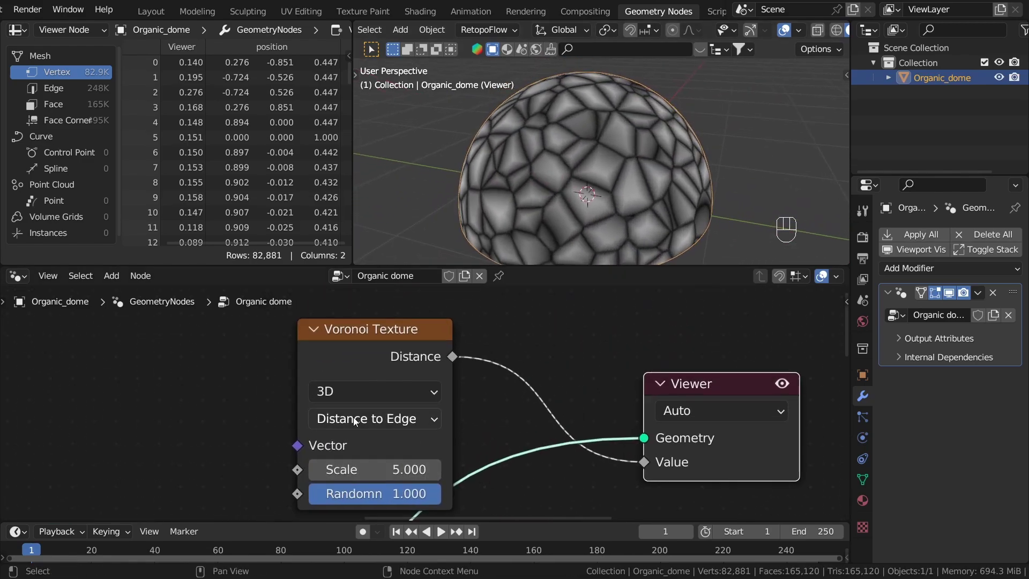
- Try the Voronoi Texture in 2D and look at the stretched cells on the dome's sides
left_click(330, 383)
left_click(381, 441)
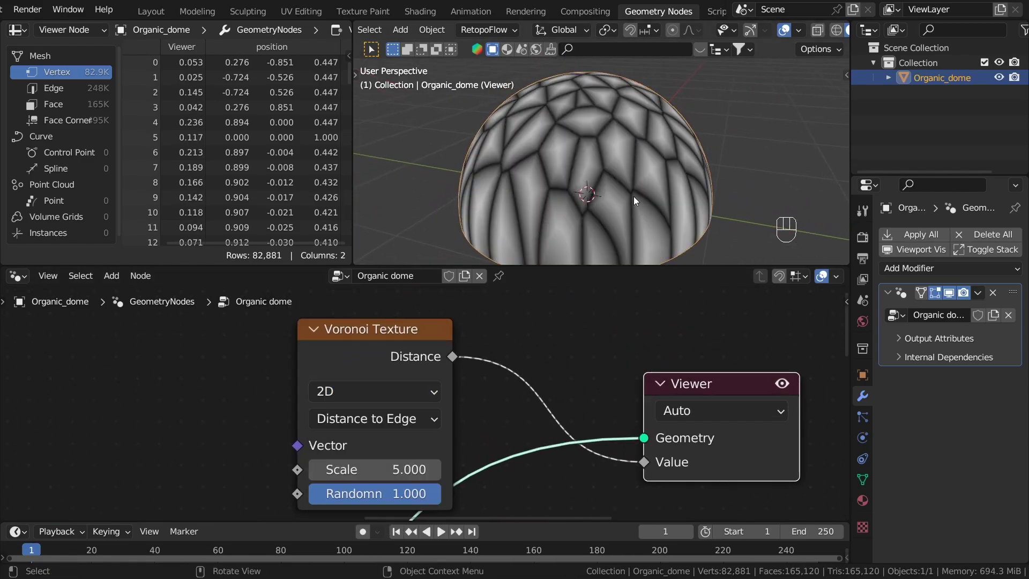
middle_click_drag(633, 195, 540, 153)
middle_click_drag(490, 207, 545, 194)
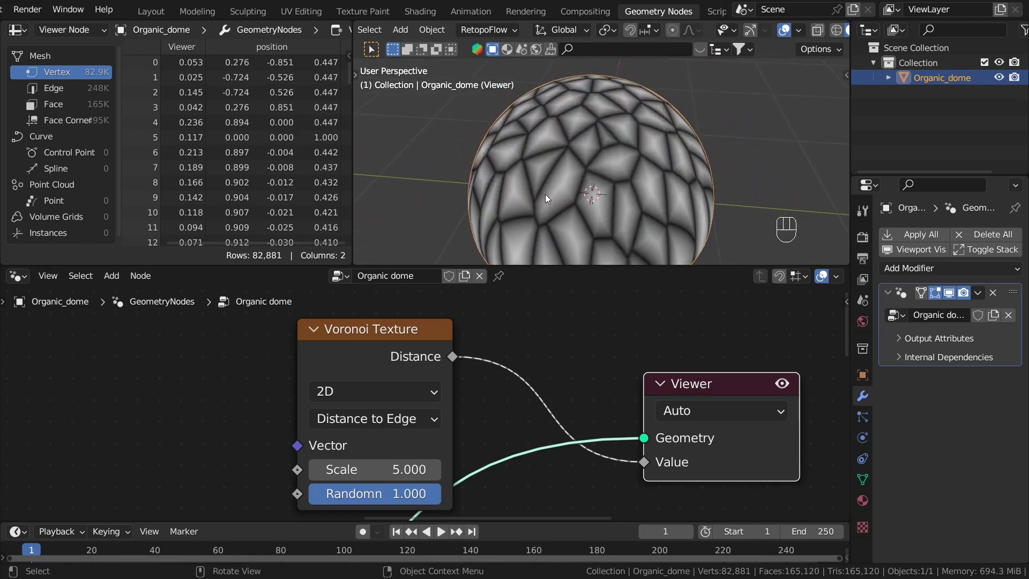
- Return the Voronoi Texture to 3D and inspect the cells across the dome
left_click(361, 396)
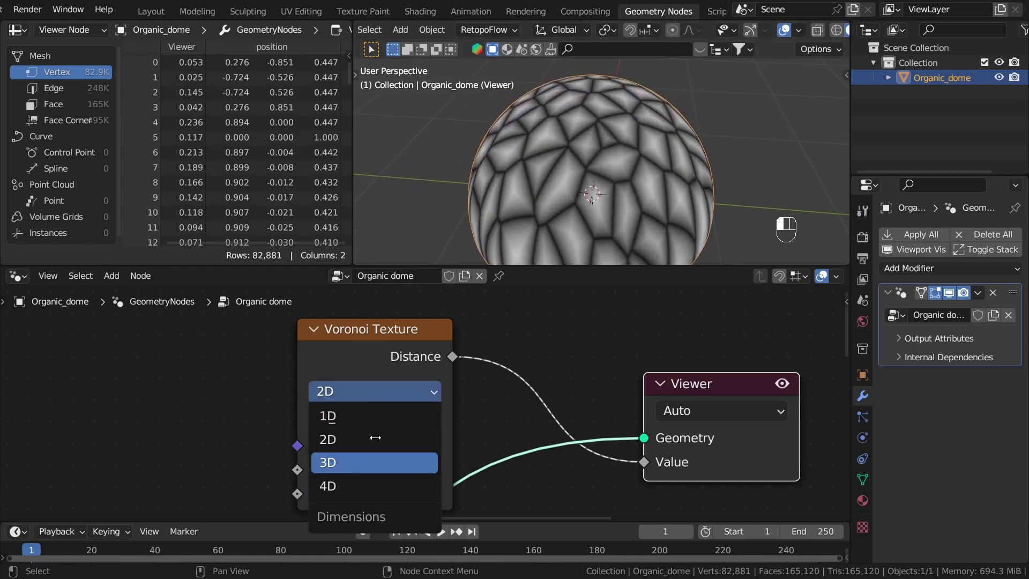
left_click(375, 462)
middle_click_drag(627, 252, 580, 131)
scroll(603, 157, "up", 2)
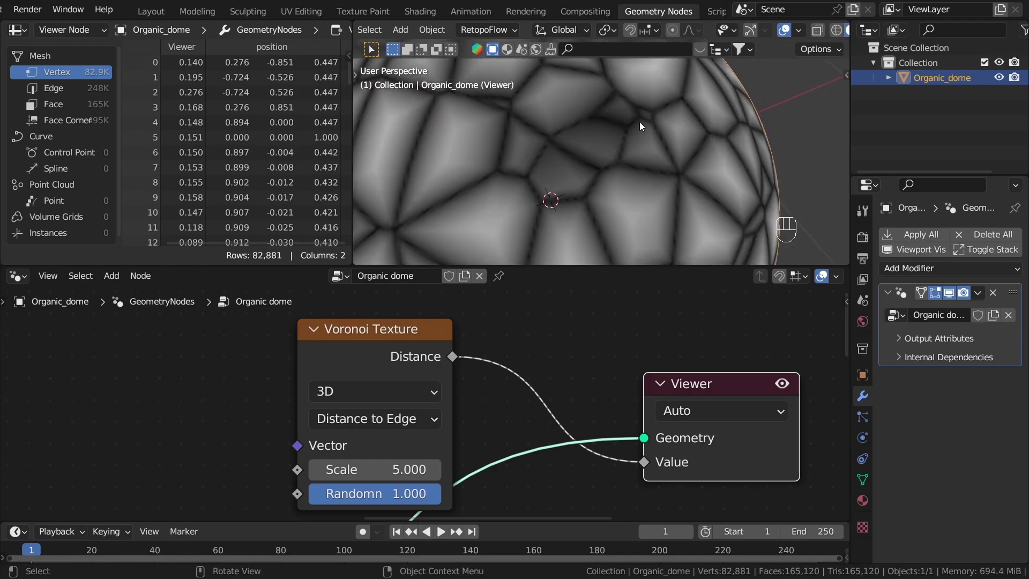
scroll(638, 121, "down", 3)
middle_click_drag(672, 144, 677, 227)
middle_click_drag(566, 159, 589, 140)
- Set the Voronoi Texture's dimensions to 2D
scroll(543, 448, "down", 2)
middle_click_drag(543, 448, 552, 421)
scroll(552, 421, "down", 1)
left_click_drag(408, 355, 386, 351)
left_click(404, 362)
left_click(394, 395)
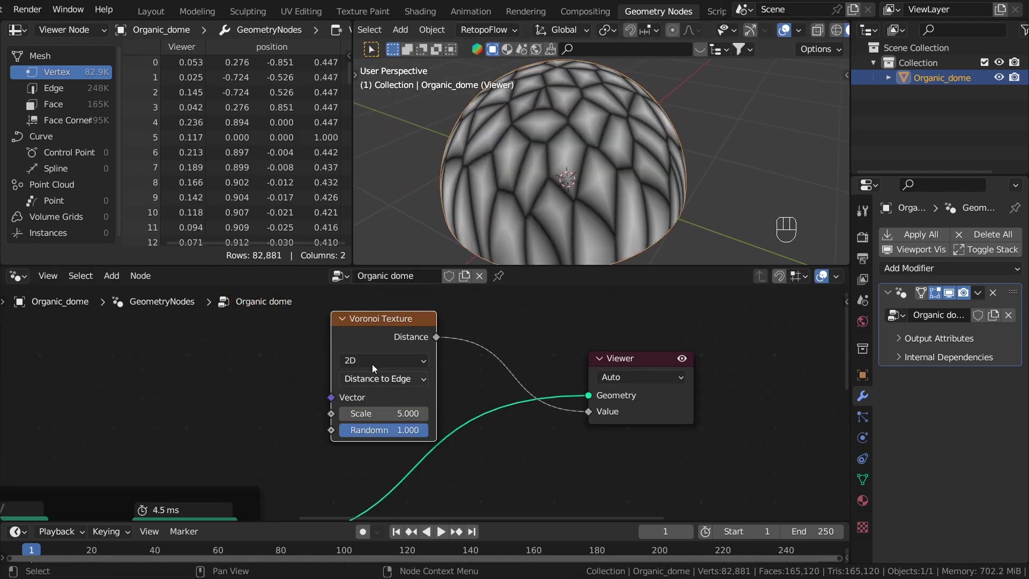
- Delete the Viewer node that previews the Voronoi pattern
middle_click_drag(603, 432, 505, 395)
scroll(506, 395, "down", 1)
left_click(516, 391)
key("x")
middle_click_drag(389, 472, 402, 450)
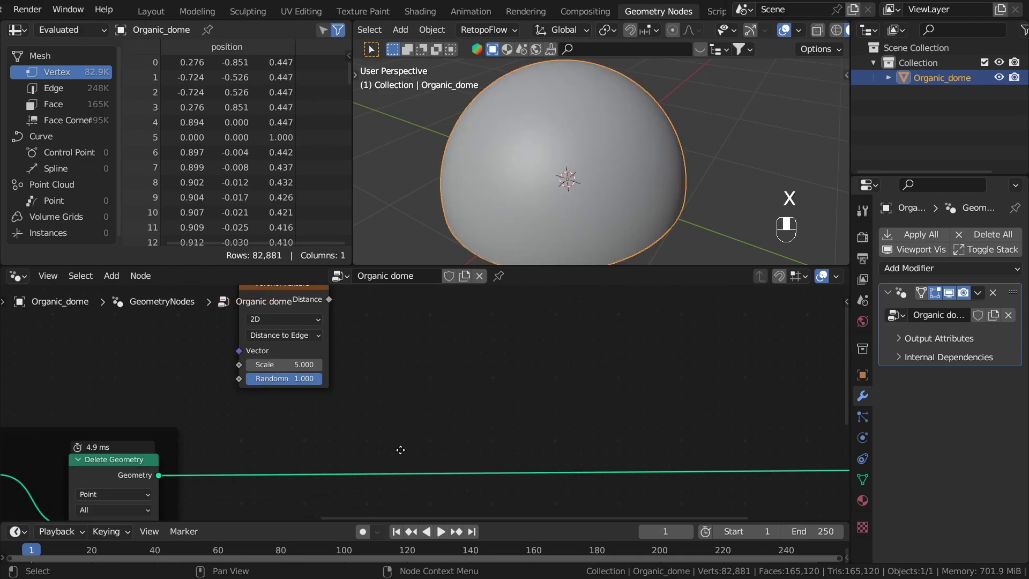
scroll(278, 416, "down", 3)
- Add a second Delete Geometry node fed by the base Delete Geometry's output and place it beyond the Voronoi Texture
left_click_drag(184, 461, 201, 450)
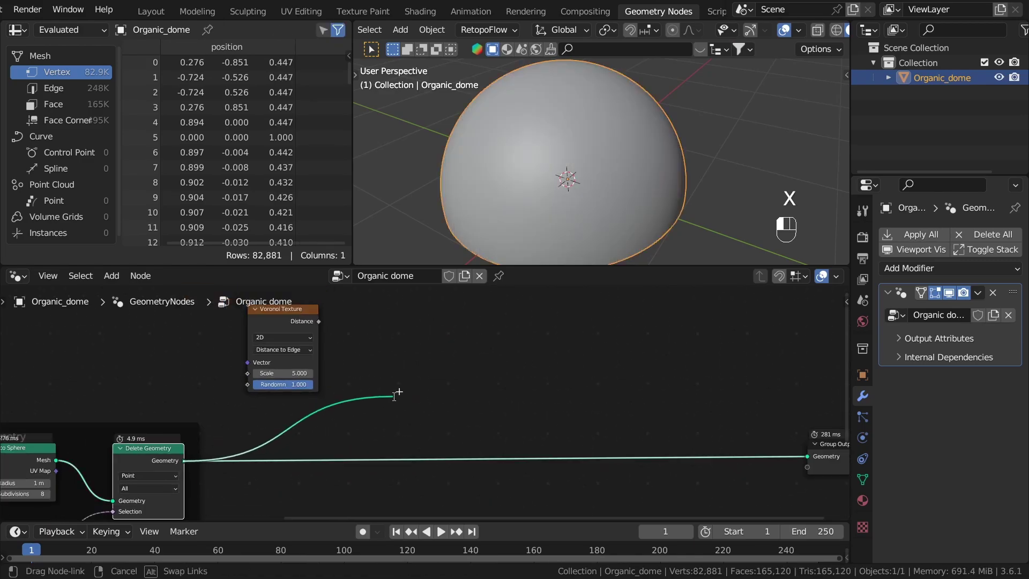
left_click_drag(394, 396, 395, 396)
left_click_drag(185, 465, 447, 401)
type("de")
left_click(478, 422)
left_click(512, 395)
scroll(429, 363, "up", 2)
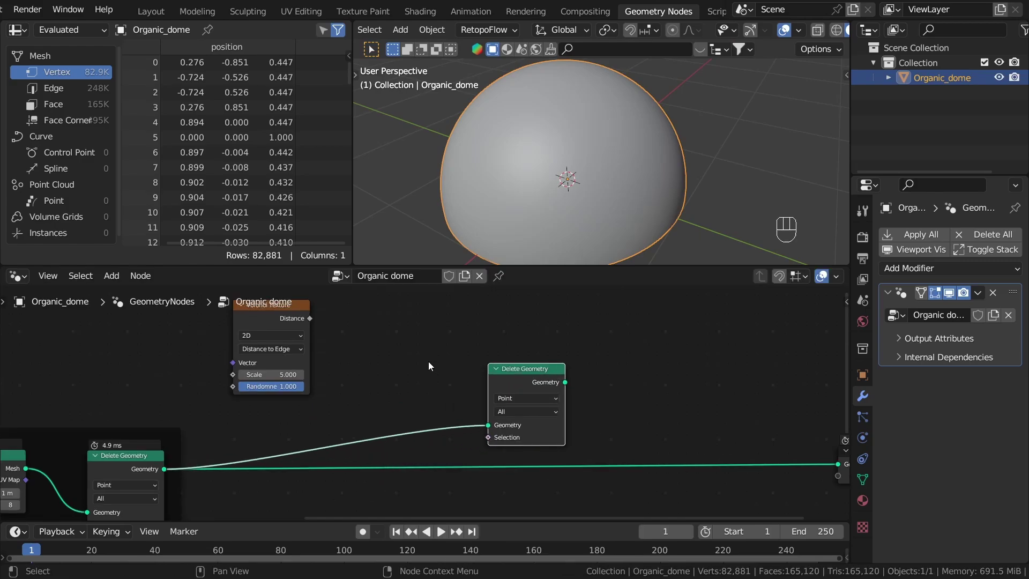
middle_click_drag(548, 400, 525, 423)
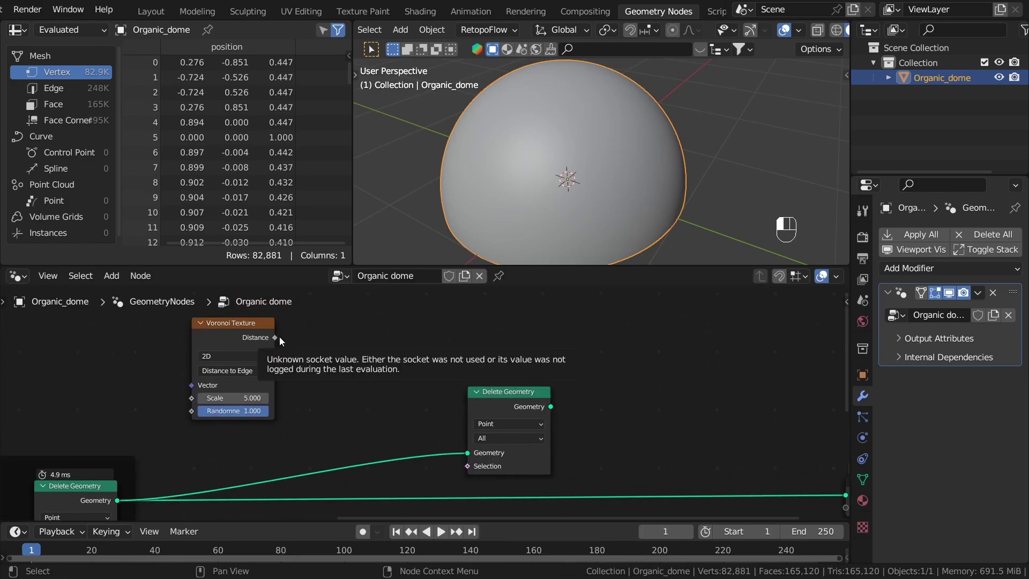
- Add a Greater Than comparison on the Voronoi Distance and connect its result to the new Delete Geometry's Selection
left_click_drag(275, 337, 323, 365)
type("gre")
key("Return")
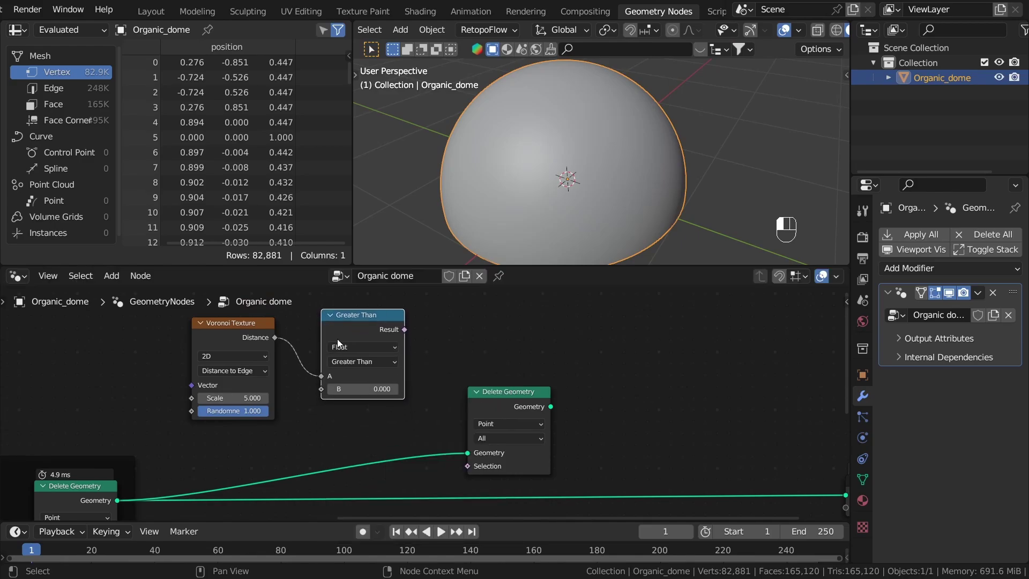
left_click_drag(404, 329, 459, 397)
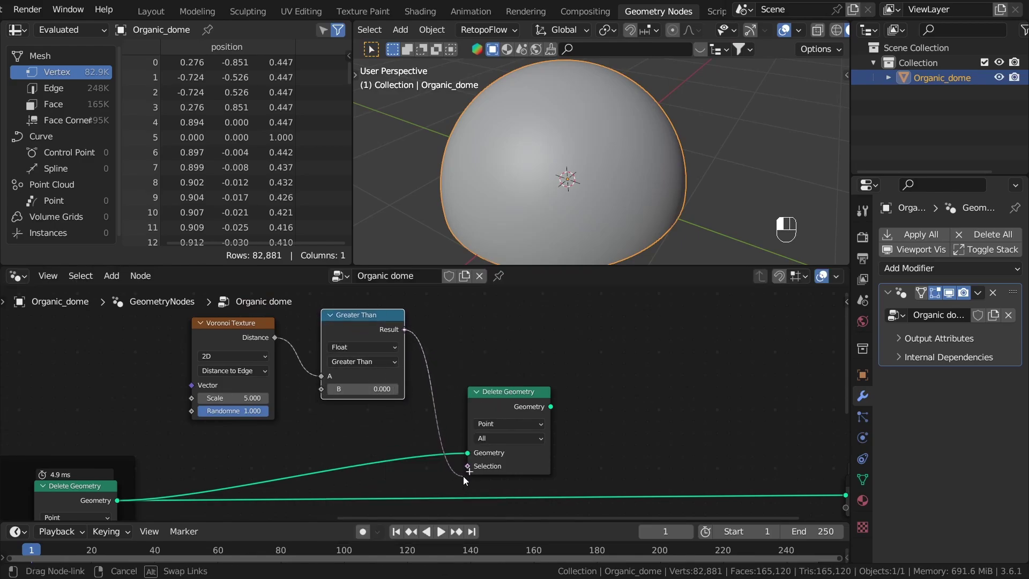
left_click_drag(463, 476, 465, 467)
- Connect the second Delete Geometry to Group Output and set the Greater Than threshold B to 0.1
left_click(516, 407, "alt+shift")
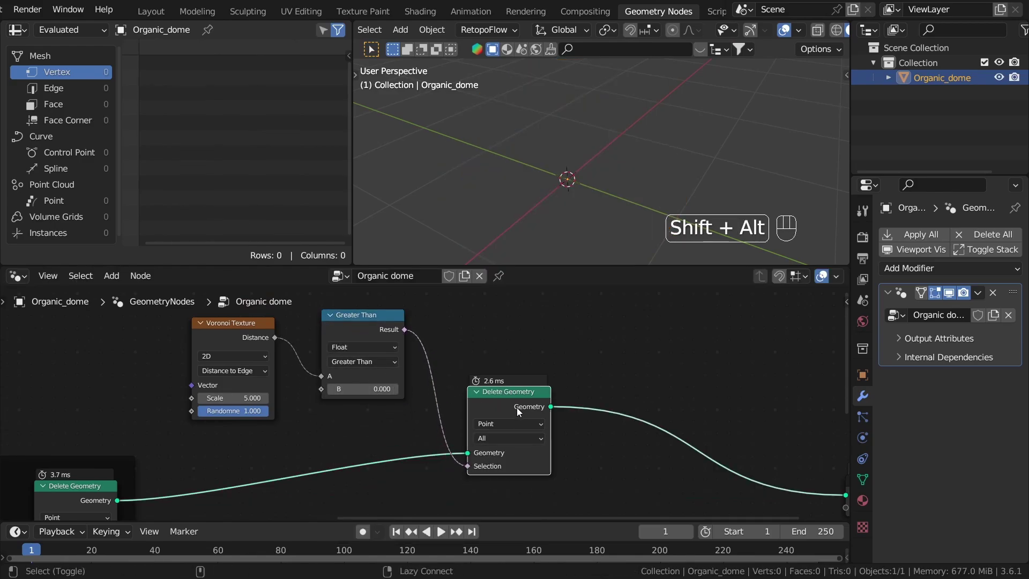
scroll(300, 385, "up", 2)
scroll(418, 388, "up", 1)
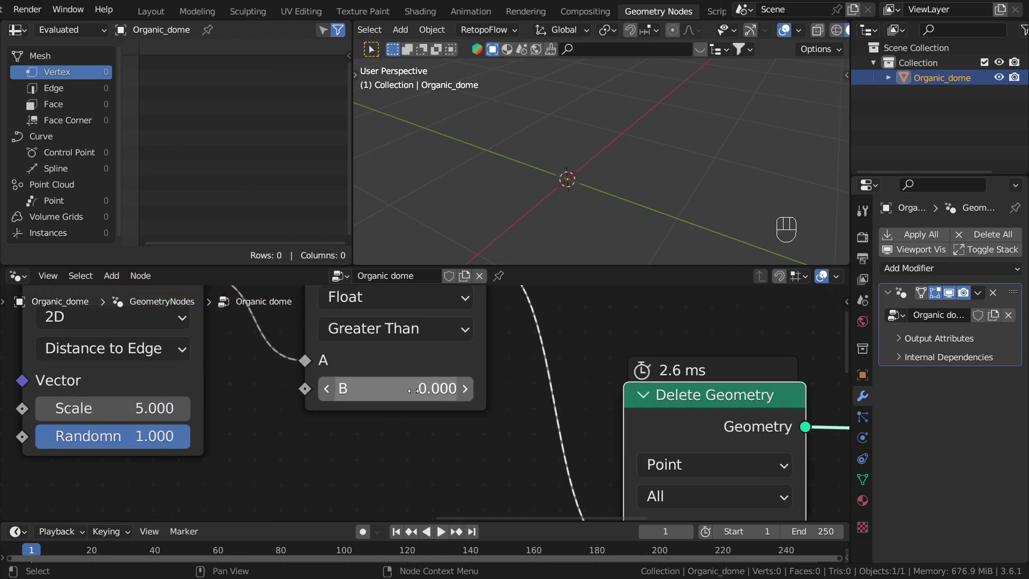
left_click(465, 389)
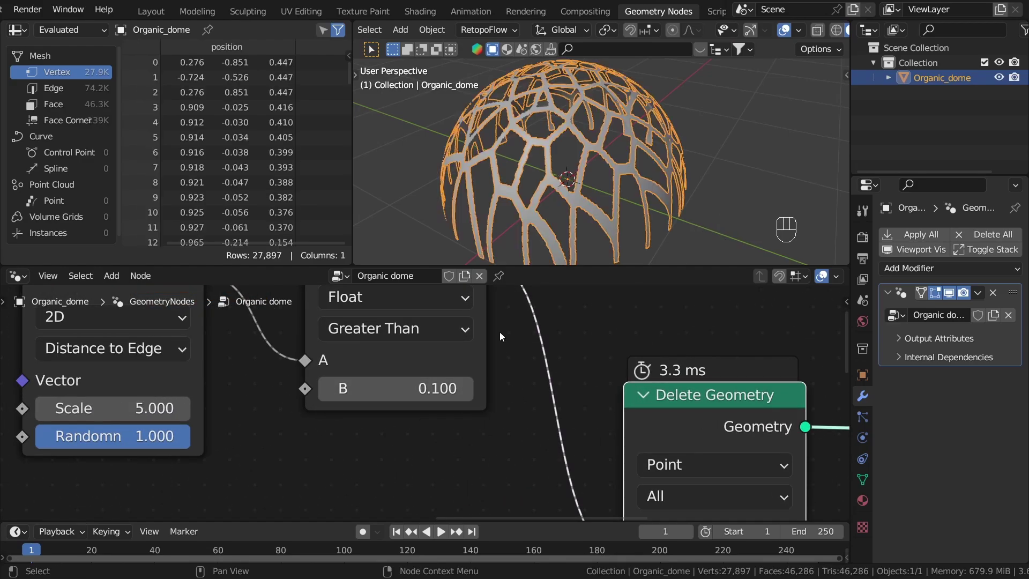
- Deselect the dome and examine the cut-out Voronoi lattice from different sides
middle_click_drag(542, 144, 581, 199)
left_click(730, 177)
middle_click_drag(718, 197, 445, 155)
scroll(445, 156, "up", 1)
middle_click_drag(156, 339, 427, 376)
scroll(427, 375, "down", 1)
middle_click_drag(636, 407, 310, 399)
scroll(310, 401, "down", 2)
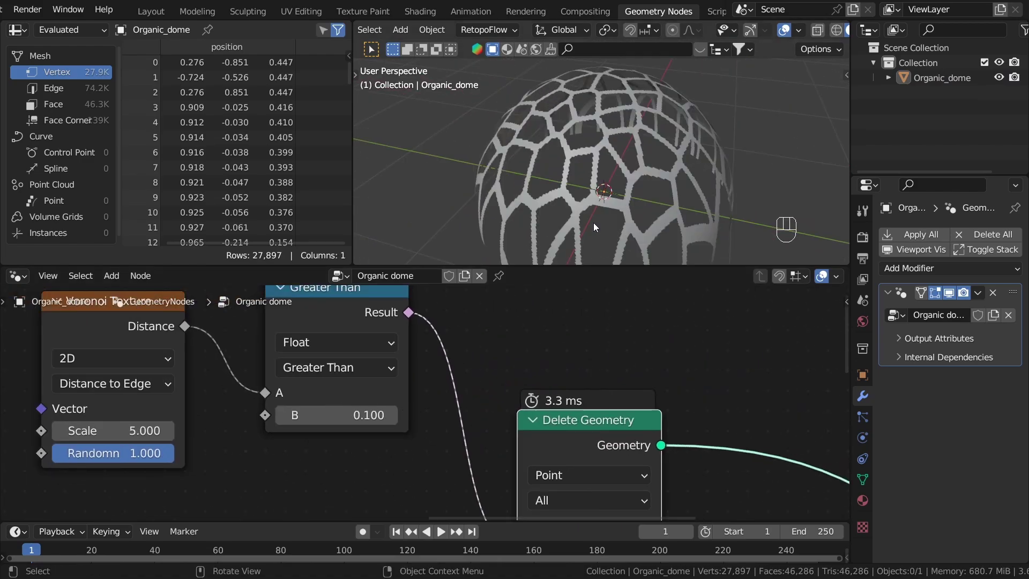
- Try the Voronoi Texture in 3D and inspect how it changes the dome's holes
middle_click_drag(418, 354, 698, 378)
scroll(382, 394, "up", 1)
left_click(350, 375)
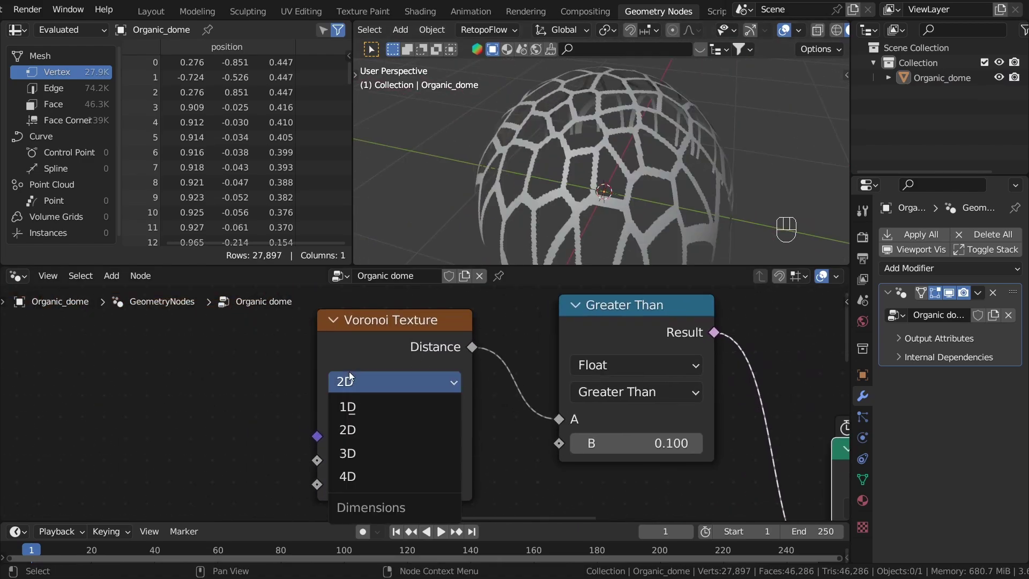
left_click(355, 458)
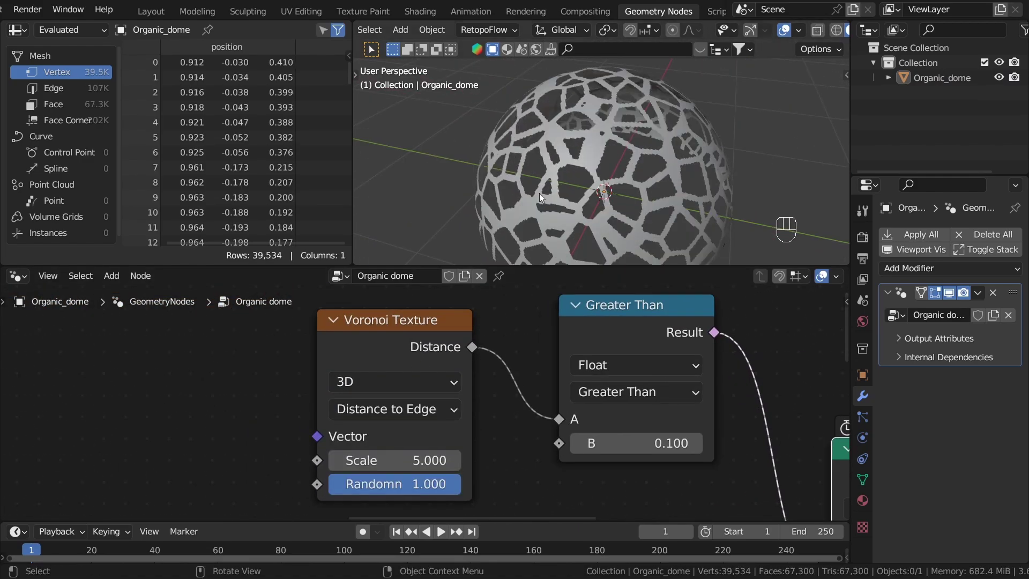
middle_click_drag(539, 193, 570, 137)
middle_click_drag(636, 189, 529, 102, "shift")
middle_click_drag(557, 236, 696, 198)
middle_click_drag(571, 162, 636, 183, "shift")
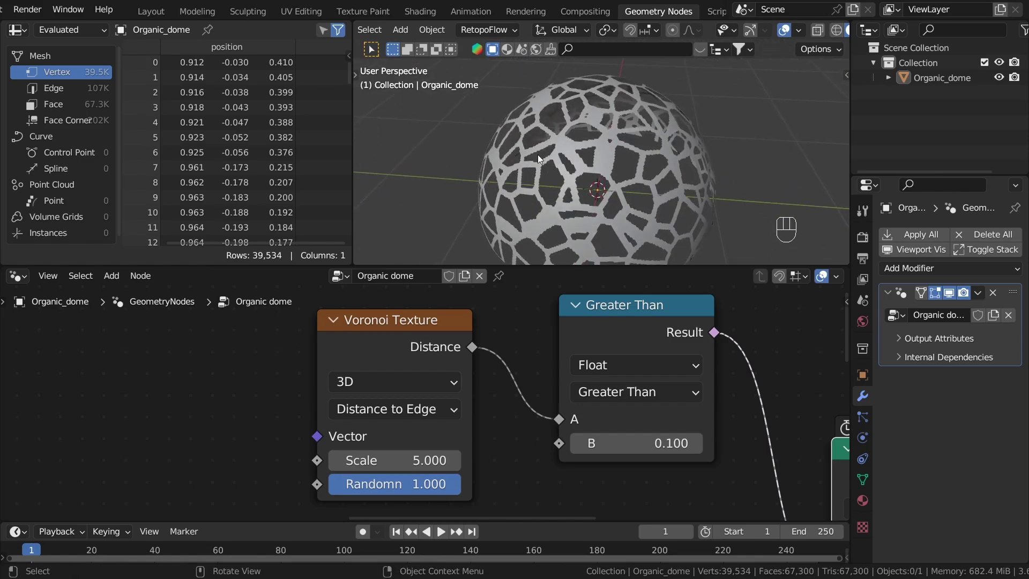
scroll(427, 330, "up", 1)
- Switch the Voronoi Texture back to 2D and set its scale to 6.6
left_click(360, 378)
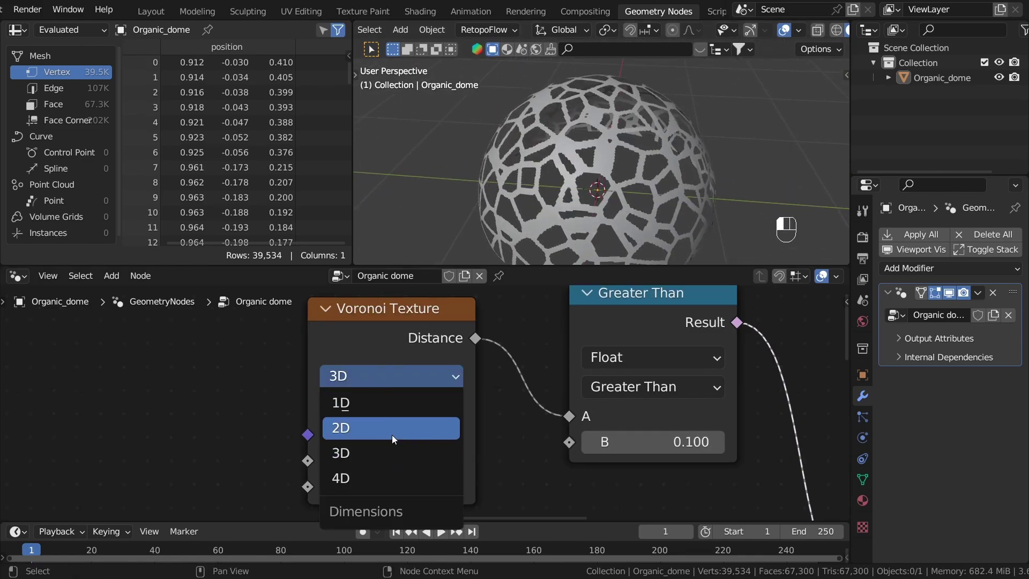
left_click(391, 435)
middle_click_drag(614, 165, 568, 152)
scroll(541, 386, "down", 2)
middle_click_drag(541, 386, 745, 358)
scroll(744, 358, "up", 2)
mouse_move(605, 427)
left_mouse_down()
mouse_move(658, 427)
mouse_move(615, 427)
left_mouse_up()
- Try adjusting the Voronoi Texture's Randomness, keeping it at 1.0
middle_click_drag(676, 468, 460, 452)
scroll(459, 452, "down", 4)
middle_click_drag(600, 467, 443, 446)
left_click(442, 445)
scroll(662, 447, "down", 4)
middle_click_drag(660, 446, 444, 431)
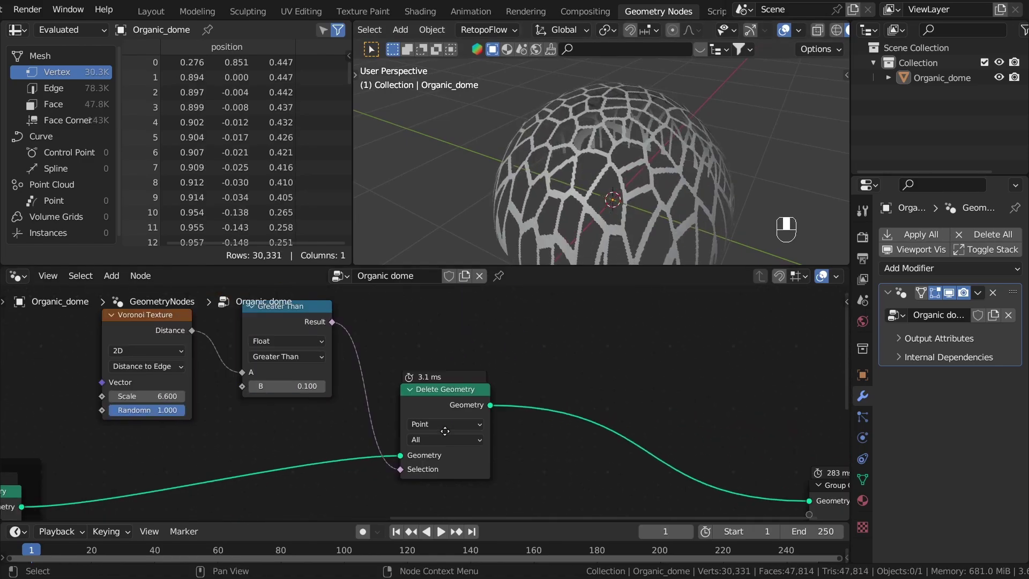
scroll(445, 431, "down", 3)
middle_click_drag(154, 445, 424, 390)
scroll(450, 380, "down", 4)
scroll(452, 373, "up", 9)
scroll(491, 366, "up", 2)
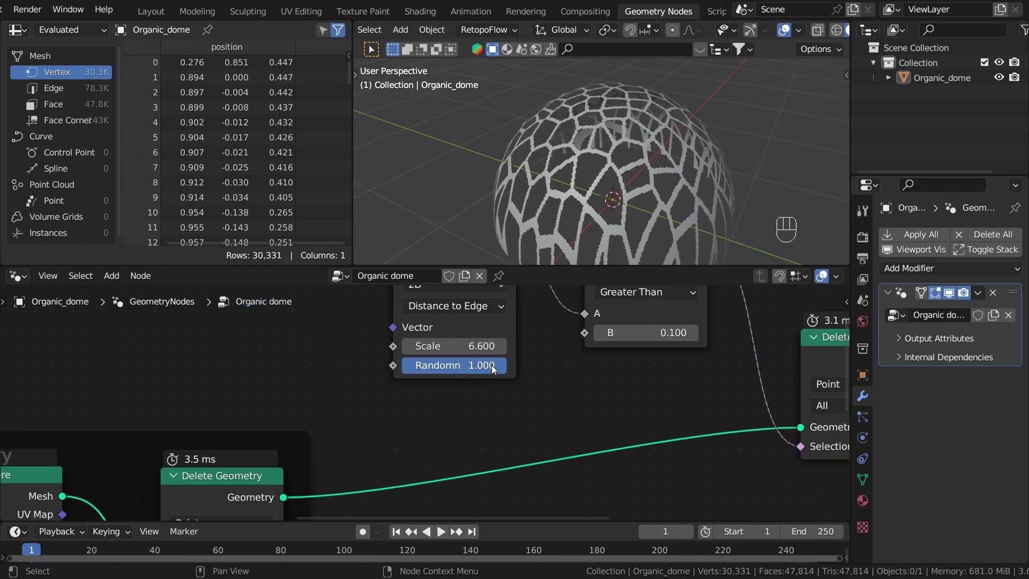
mouse_move(491, 365)
left_mouse_down()
mouse_move(386, 365)
mouse_move(506, 365)
left_mouse_up()
scroll(498, 405, "down", 7)
- Move the Group Output node further away from the second Delete Geometry to free up space
middle_click_drag(663, 420, 417, 409)
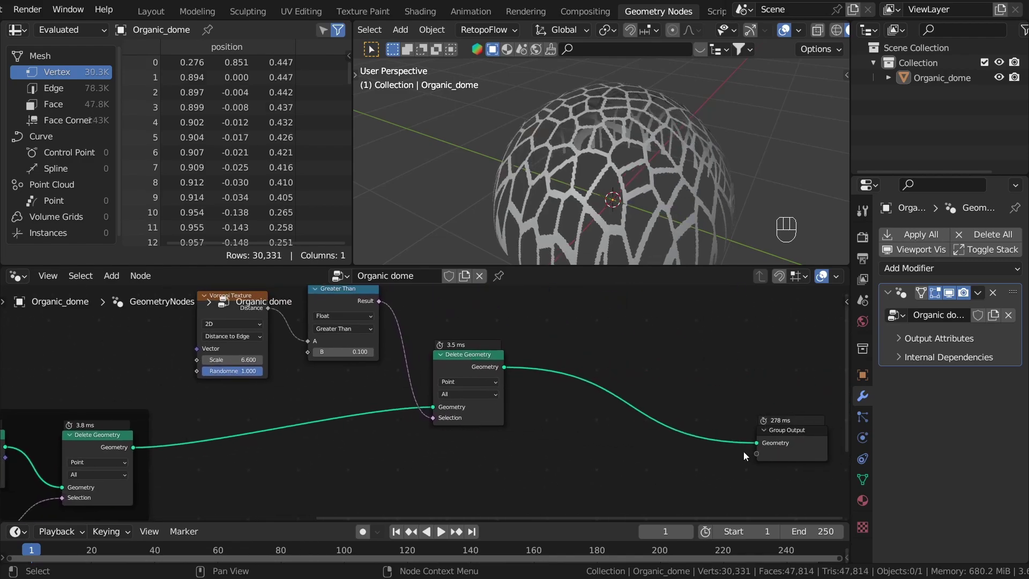
middle_click_drag(588, 390, 369, 378)
left_click_drag(607, 425, 842, 406)
scroll(343, 374, "down", 5)
middle_click_drag(326, 404, 570, 420)
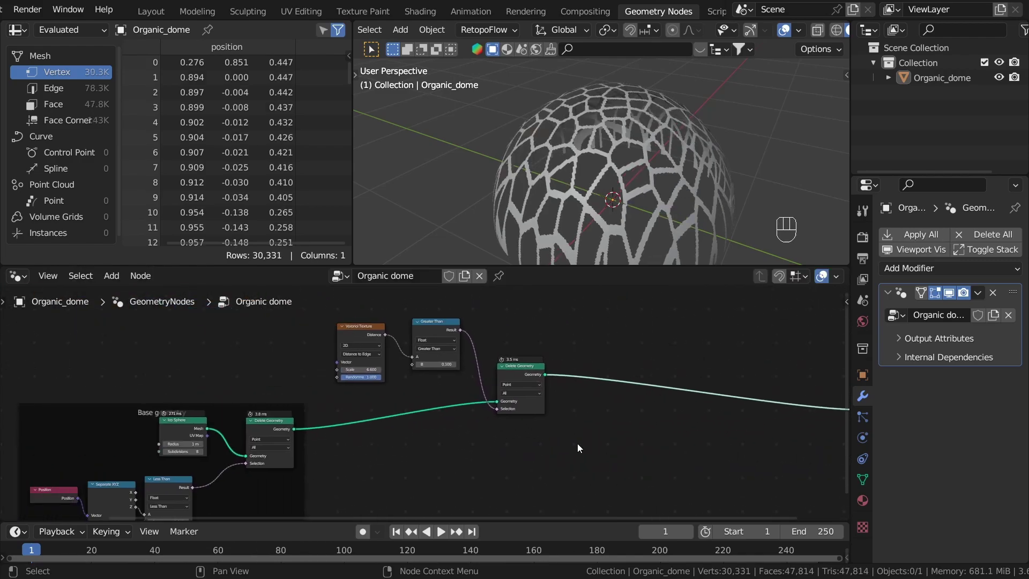
- Frame the Voronoi Texture, Greater Than and second Delete Geometry nodes together and label the frame "Create voronoi pattern"
left_click_drag(572, 445, 344, 326)
key("ctrl+j")
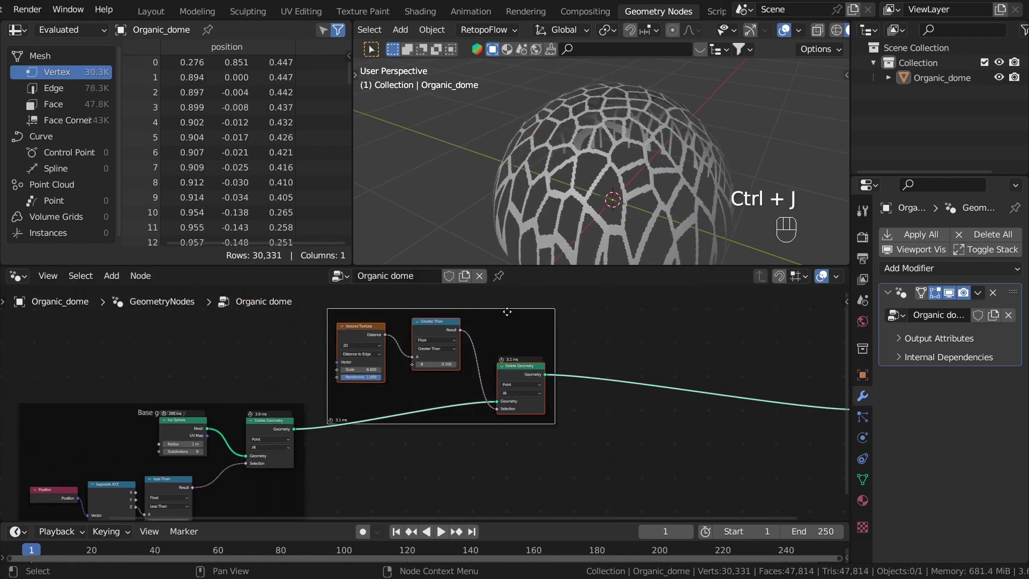
left_click_drag(503, 326, 564, 374)
key("F2")
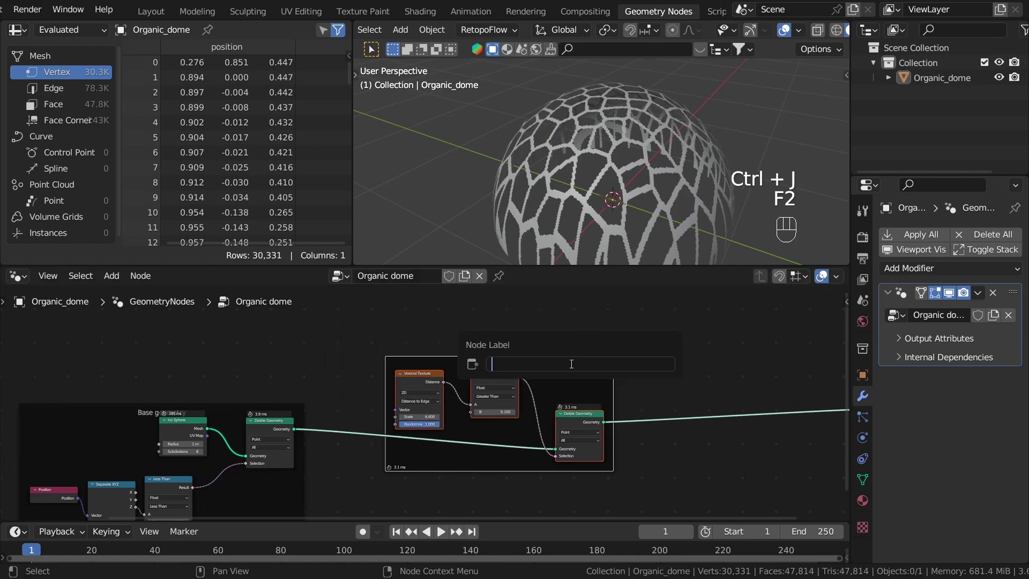
type("Create voronoi pattern")
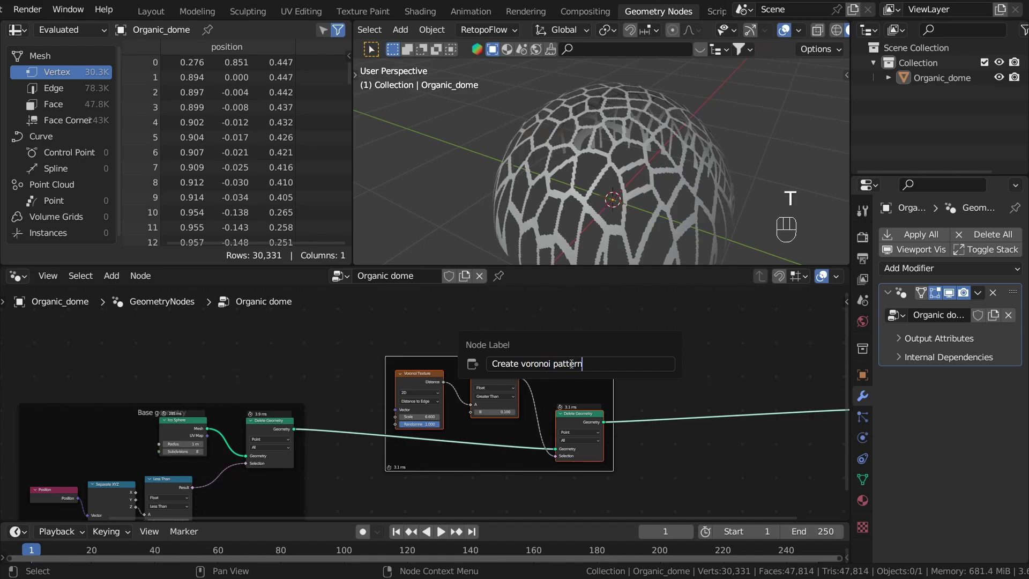
key("Return")
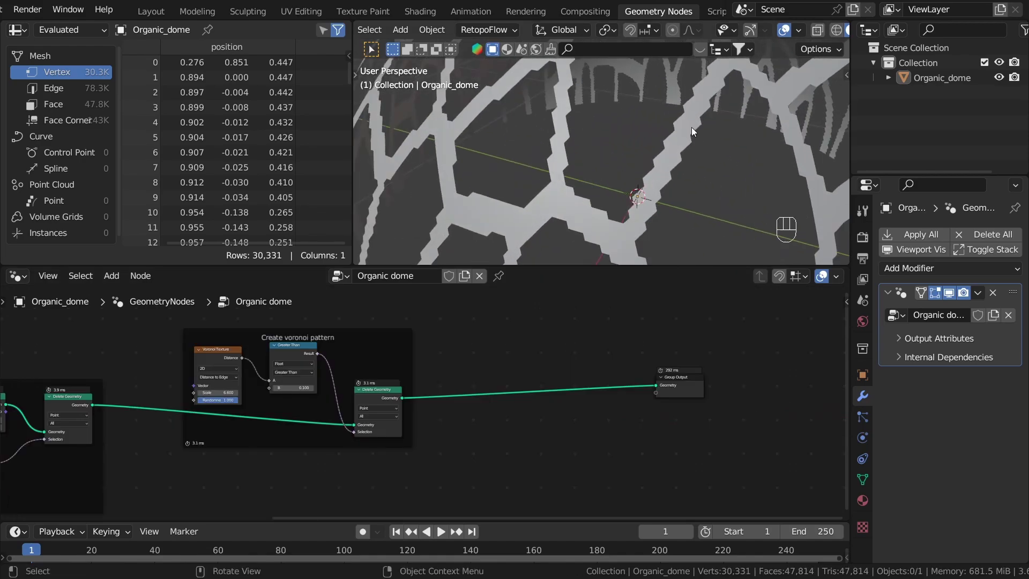
- Move the Group Output node further away from the "Create voronoi pattern" frame to make room for more nodes
middle_click_drag(691, 127, 705, 124)
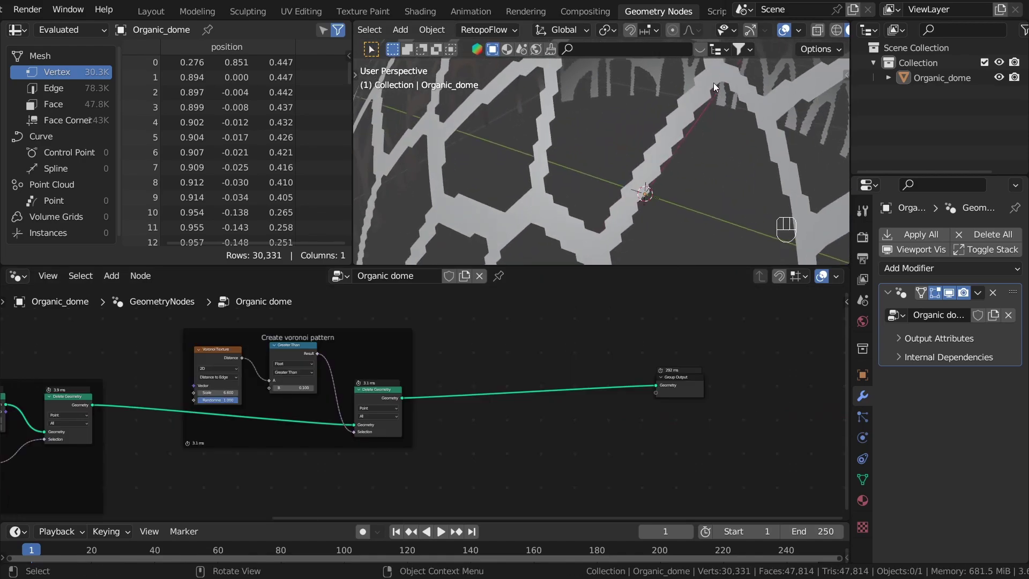
middle_click_drag(489, 413, 343, 413)
left_click_drag(543, 389, 617, 404)
scroll(454, 391, "up", 4)
left_click(454, 389)
middle_click_drag(489, 370, 447, 349)
scroll(455, 328, "up", 2)
left_click(455, 328)
- Insert a Set Position node into the link between the second Delete Geometry and the Group Output
key("shift+a")
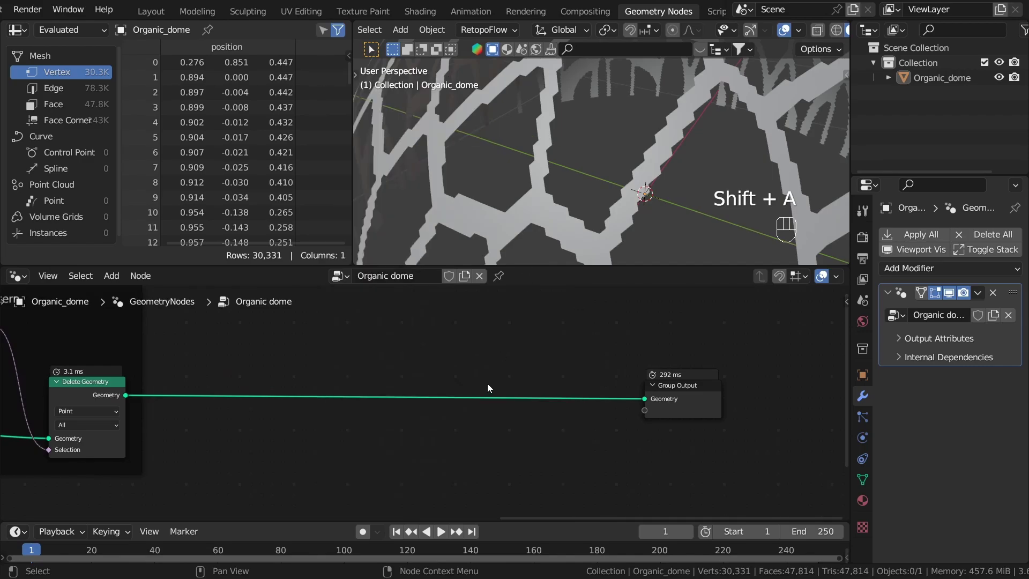
left_click_drag(125, 395, 291, 420)
left_click(289, 420)
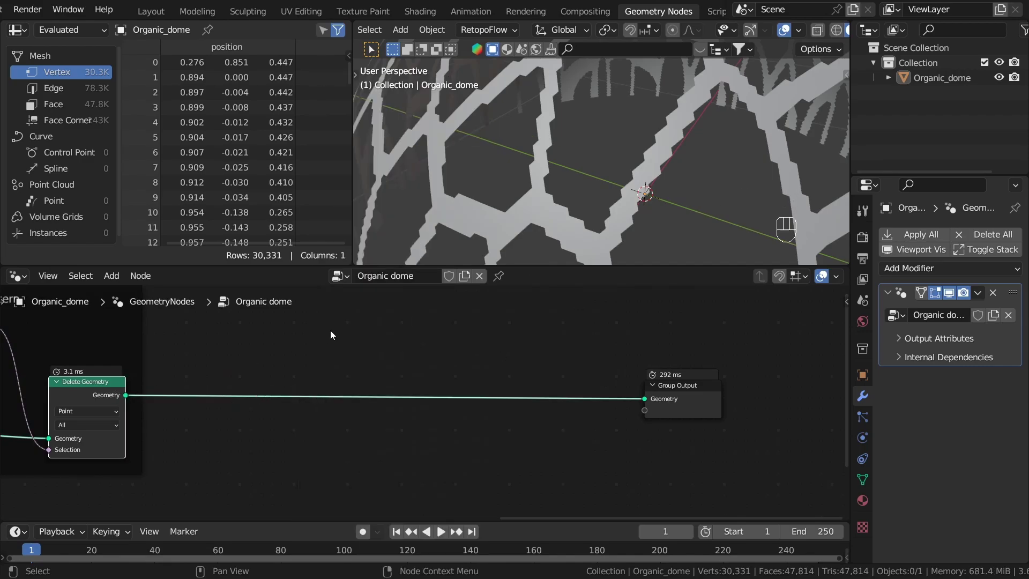
key("shift+a")
key("shift+a")
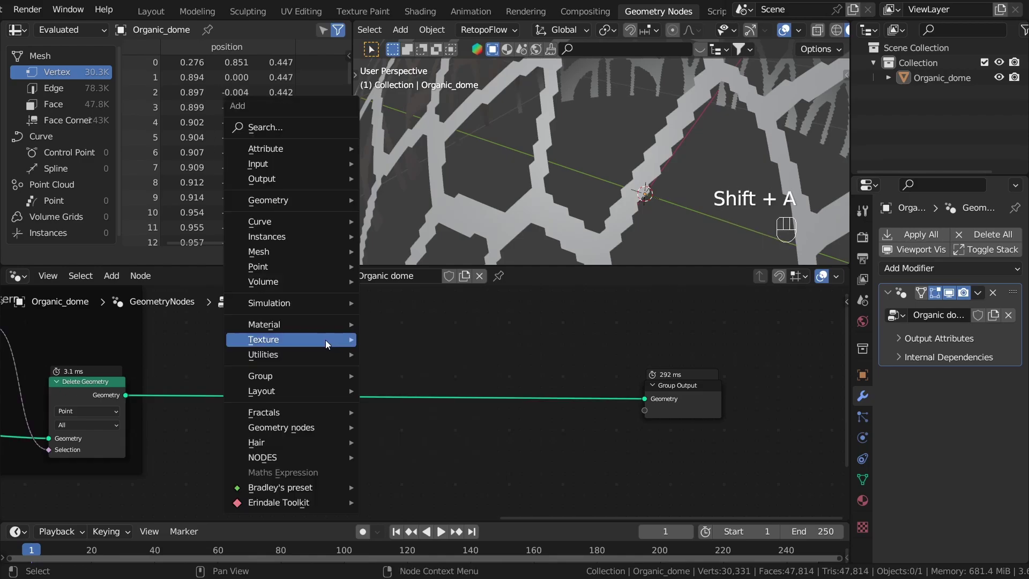
left_click(292, 127)
type("set pos")
key("Return")
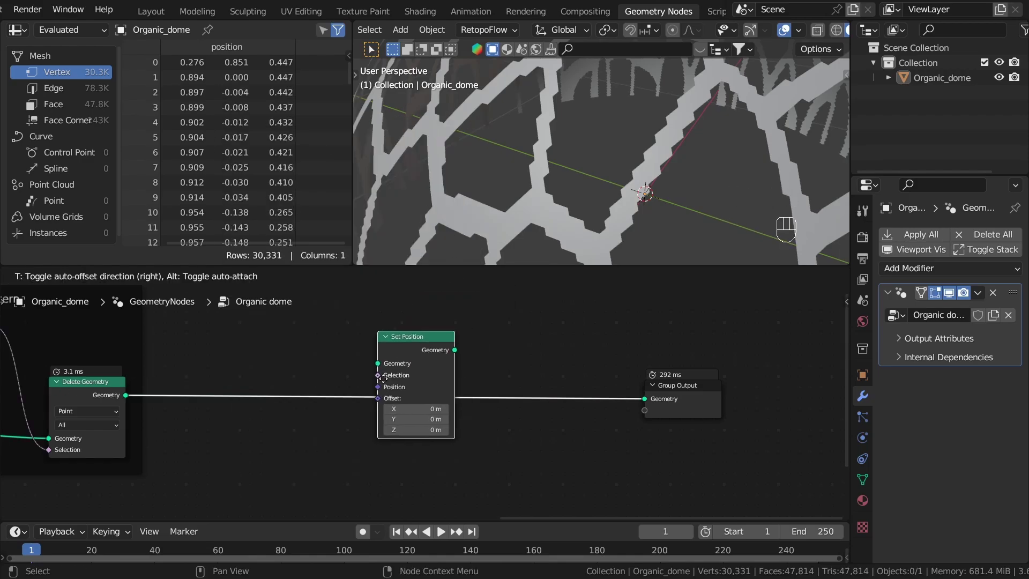
left_click(339, 403)
middle_click_drag(375, 447, 447, 403)
left_click_drag(451, 342, 450, 363)
left_click(340, 435)
- Add a Position input node below the "Create voronoi pattern" frame, ahead of the Set Position node
middle_click_drag(339, 436, 445, 384)
scroll(445, 384, "up", 2)
left_click(390, 375)
key("shift+a")
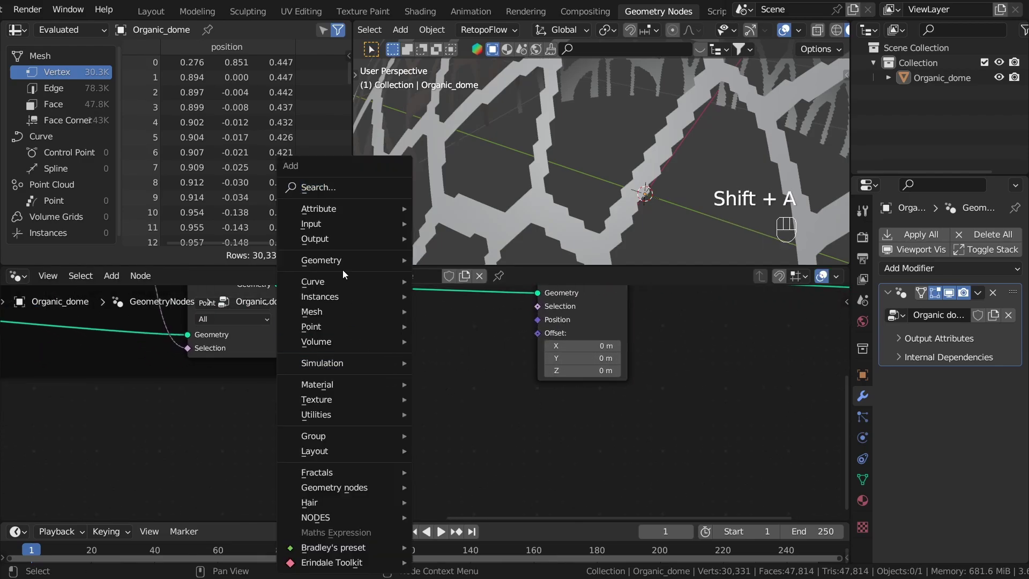
left_click(347, 185)
type("po")
left_click(385, 228)
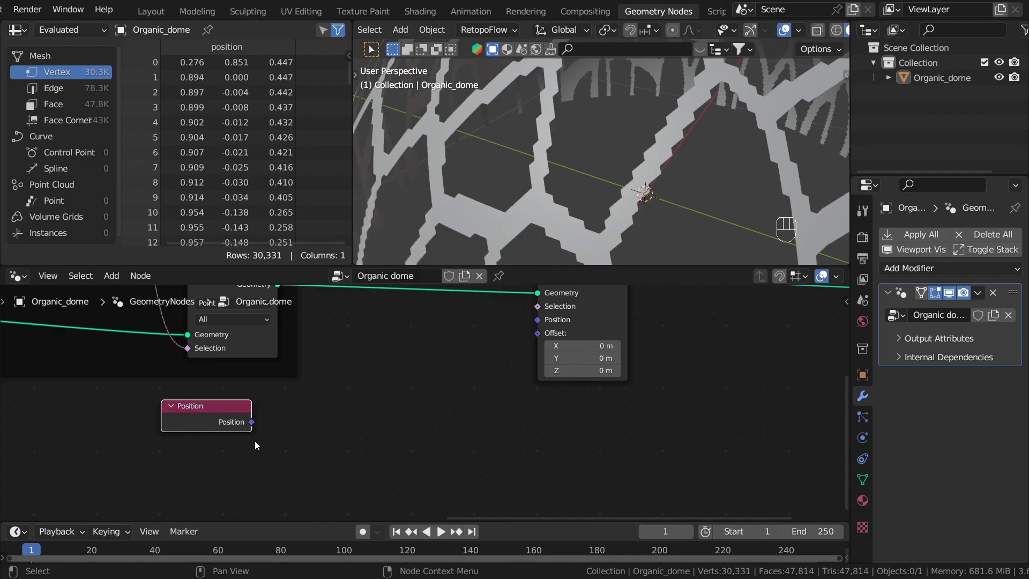
- Feed the Position node into a new Vector Blur Attribute node and connect its Value to Set Position's Position input
left_click_drag(273, 418, 316, 403)
type("blu")
key("Return")
left_click(359, 401)
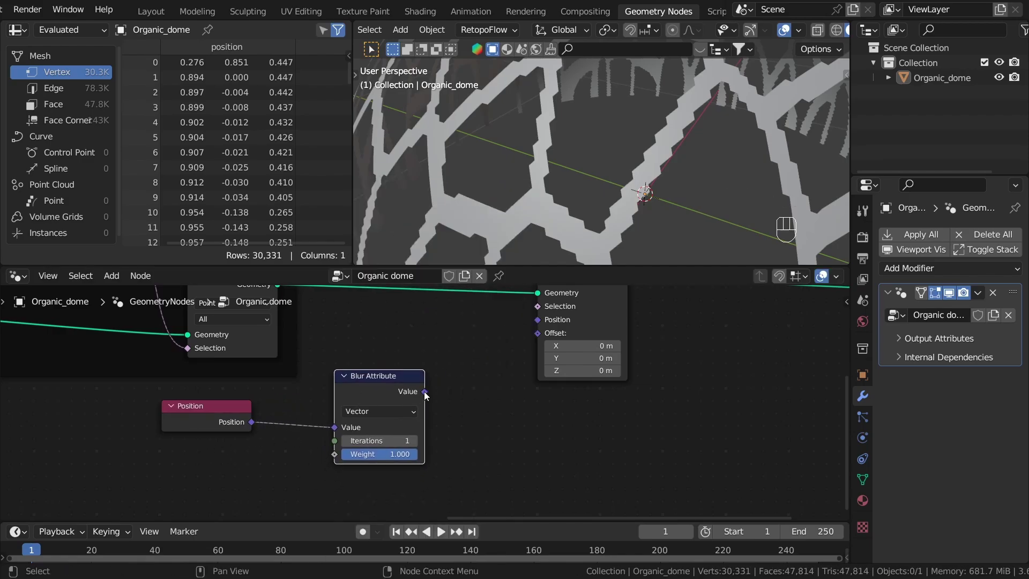
left_click_drag(424, 391, 537, 320)
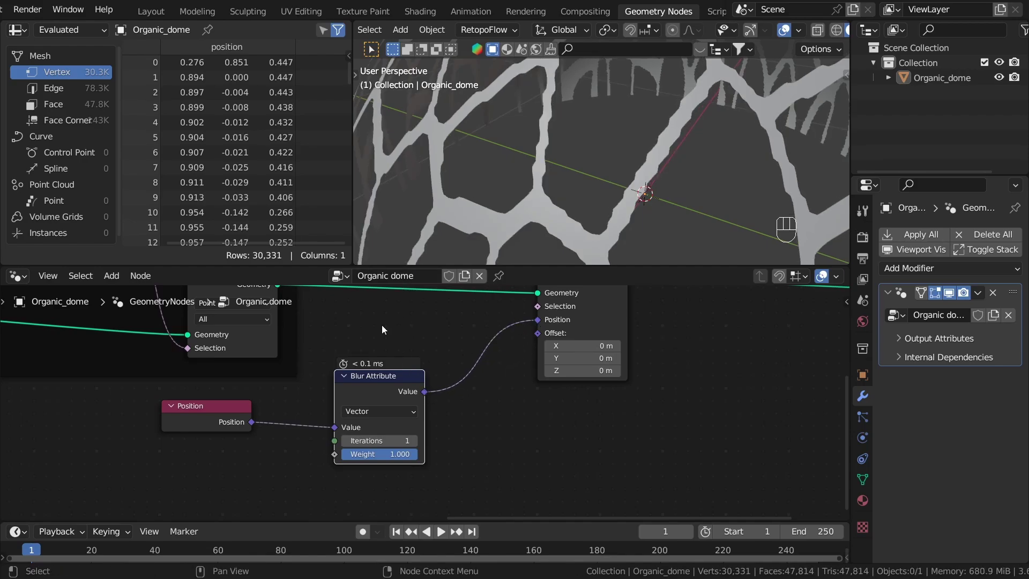
- Raise the Blur Attribute's Iterations to 8 to smooth the jagged hole edges
scroll(410, 448, "up", 2)
left_click(414, 432)
left_click(414, 432)
left_click(413, 432)
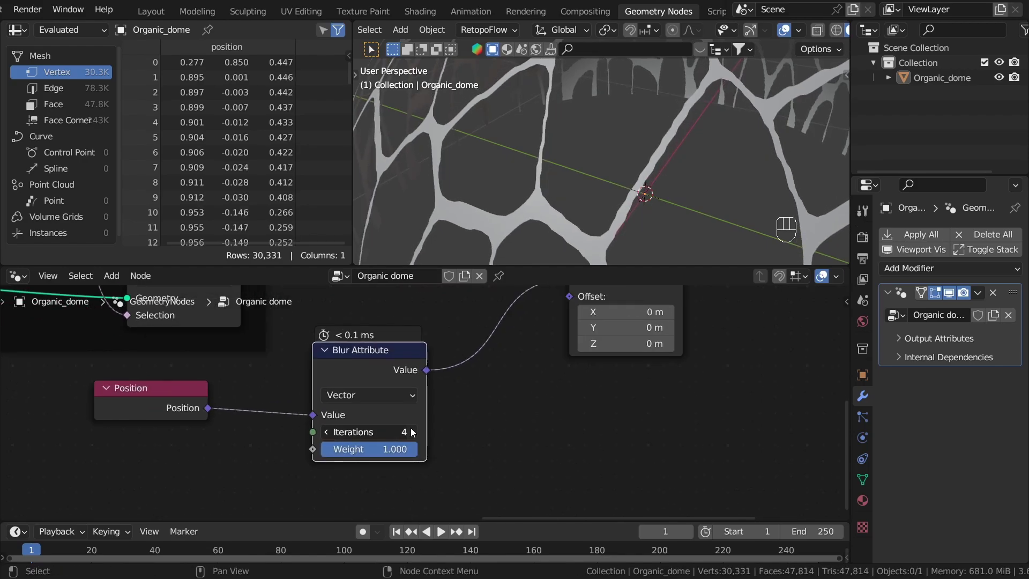
left_click(414, 432)
left_click(414, 432)
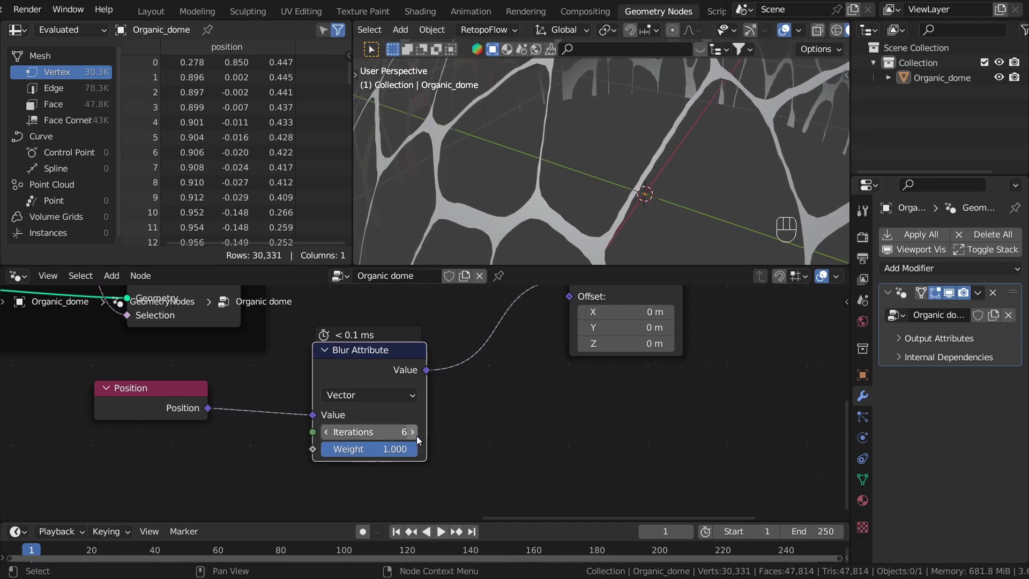
left_click(416, 436)
- Set the Greater Than node's B threshold to 0.2 to thicken the struts between the holes
key("Home")
scroll(387, 313, "up", 15)
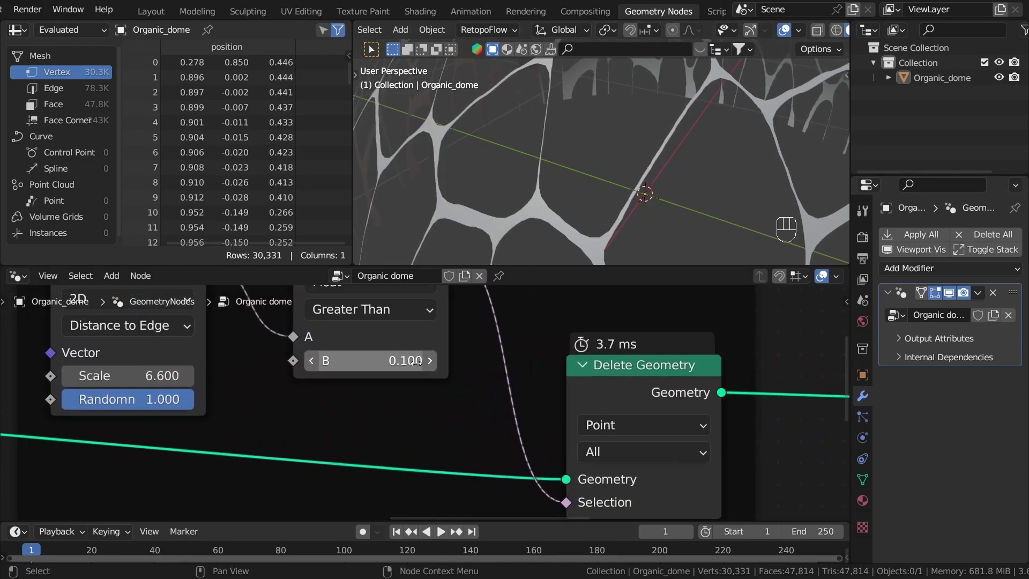
left_click(429, 360)
scroll(660, 486, "down", 1)
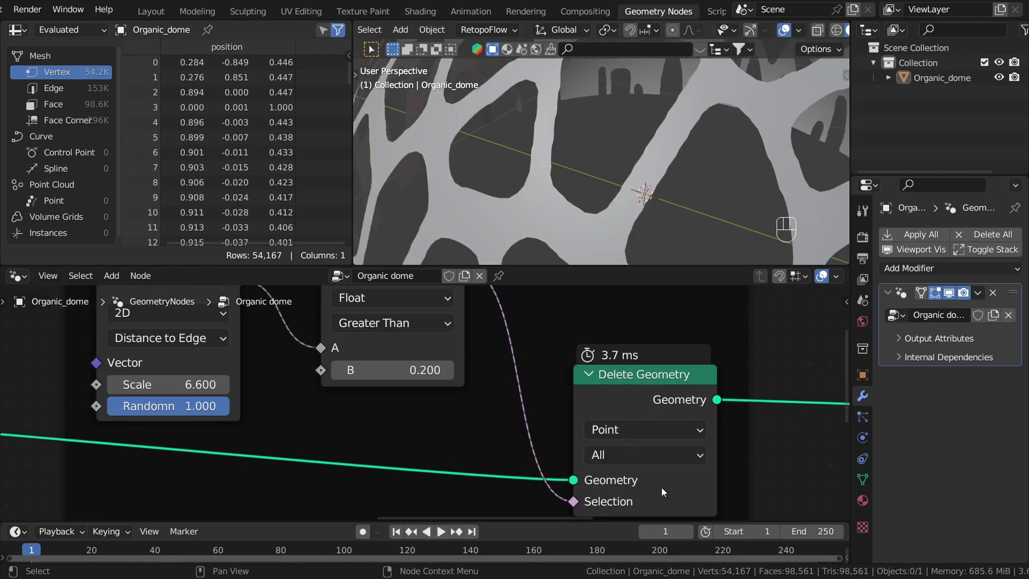
- Increase the Blur Attribute's Iterations to 11
middle_click_drag(660, 486, 539, 335)
middle_click_drag(653, 439, 576, 437)
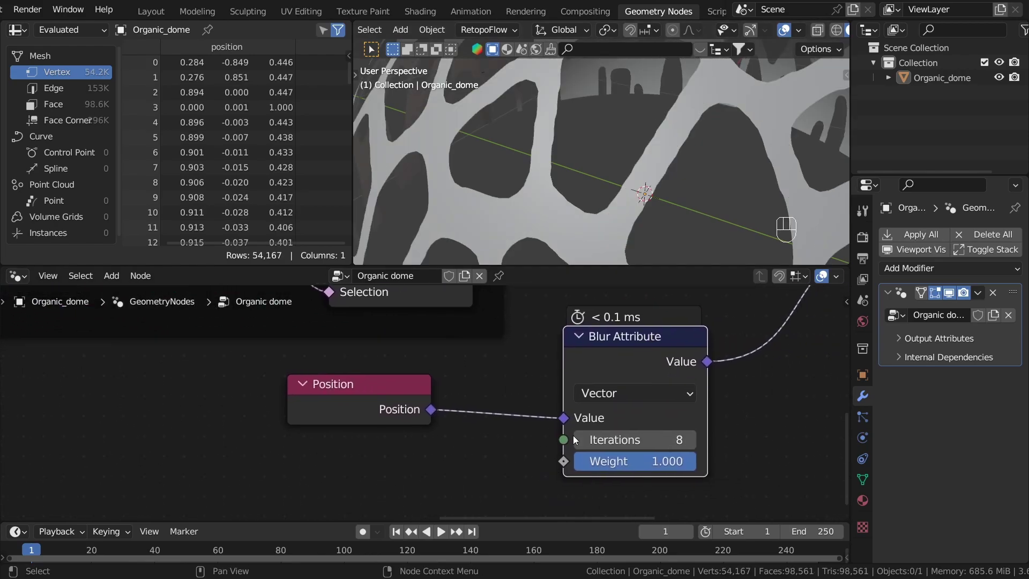
left_click(694, 442)
left_click(693, 442)
left_click(693, 442)
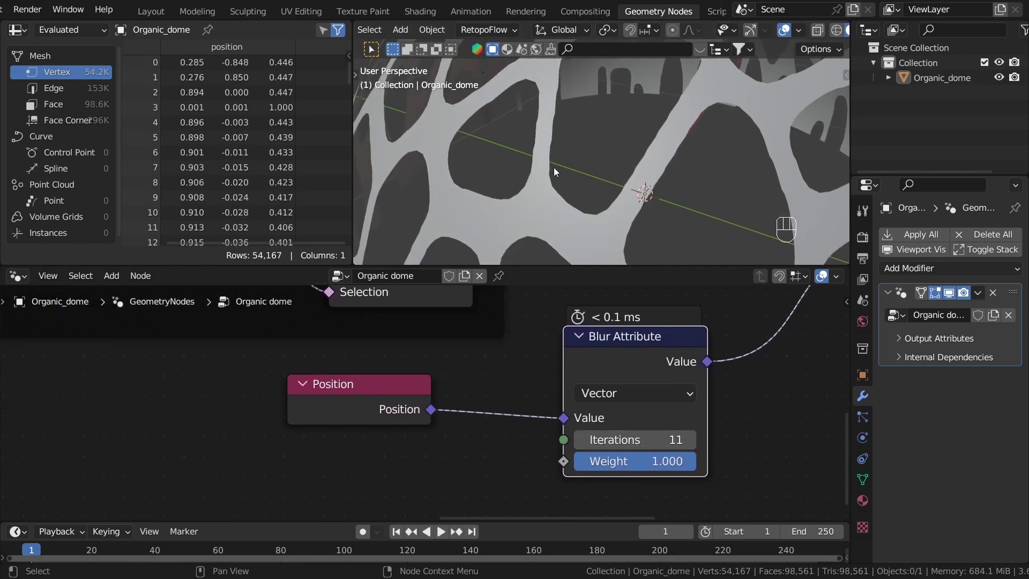
- Examine the smoothed dome and the shape of its holes from several angles
scroll(554, 167, "down", 5)
middle_click_drag(583, 132, 471, 106)
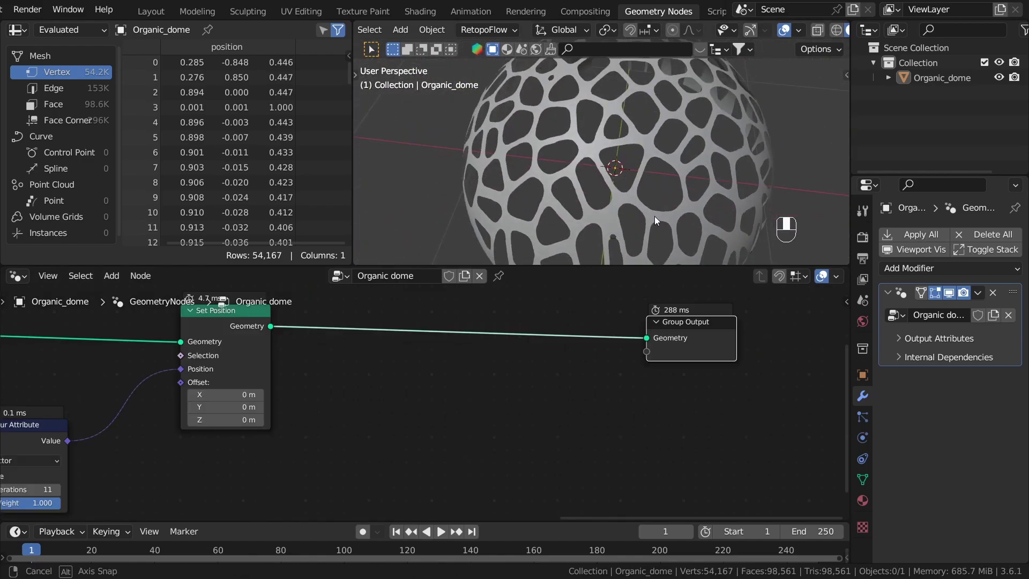
middle_click_drag(657, 217, 677, 169)
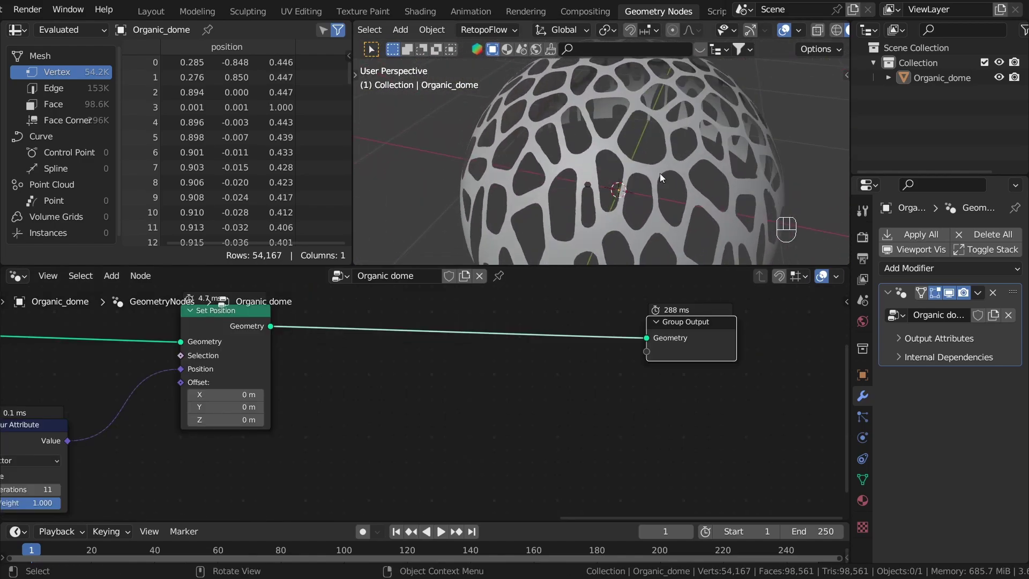
scroll(677, 170, "up", 2)
middle_click_drag(601, 156, 632, 198)
scroll(605, 212, "down", 1)
scroll(305, 378, "down", 2)
- Reposition the Position, Blur Attribute and Set Position nodes, frame them together and label the frame "Smooth"
middle_click_drag(299, 380, 601, 386)
scroll(602, 386, "down", 1)
left_click(335, 427)
left_click(459, 415, "shift")
left_click(574, 346, "shift")
scroll(573, 346, "down", 1)
middle_click_drag(573, 347, 447, 429)
key("g")
left_click(590, 401)
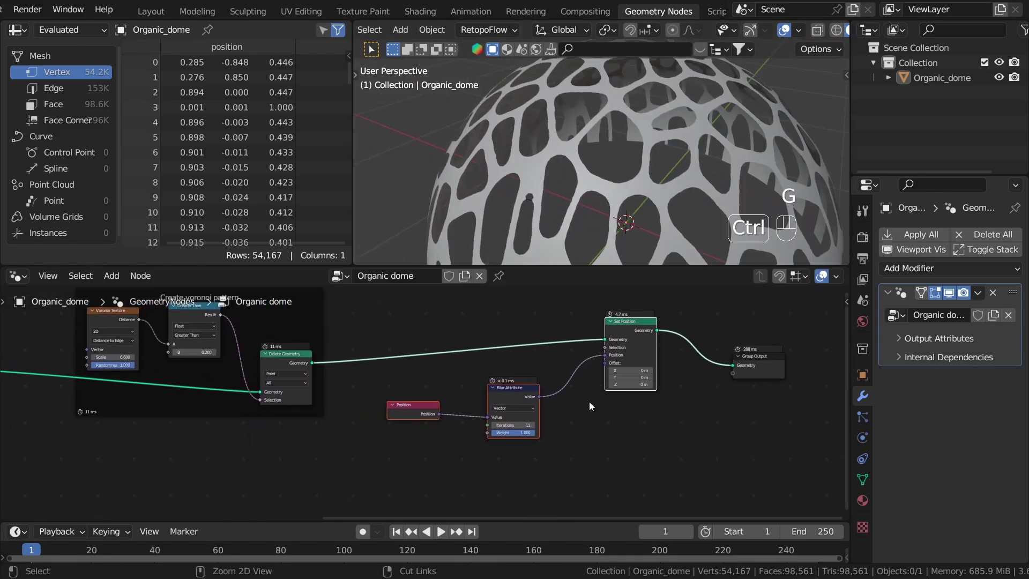
key("ctrl+j")
left_click(574, 311)
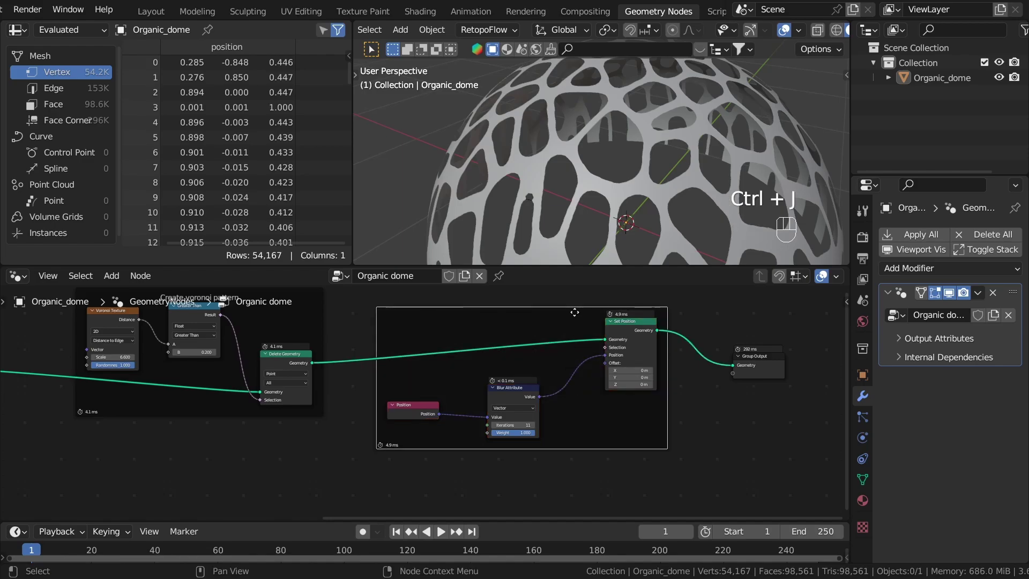
key("F2")
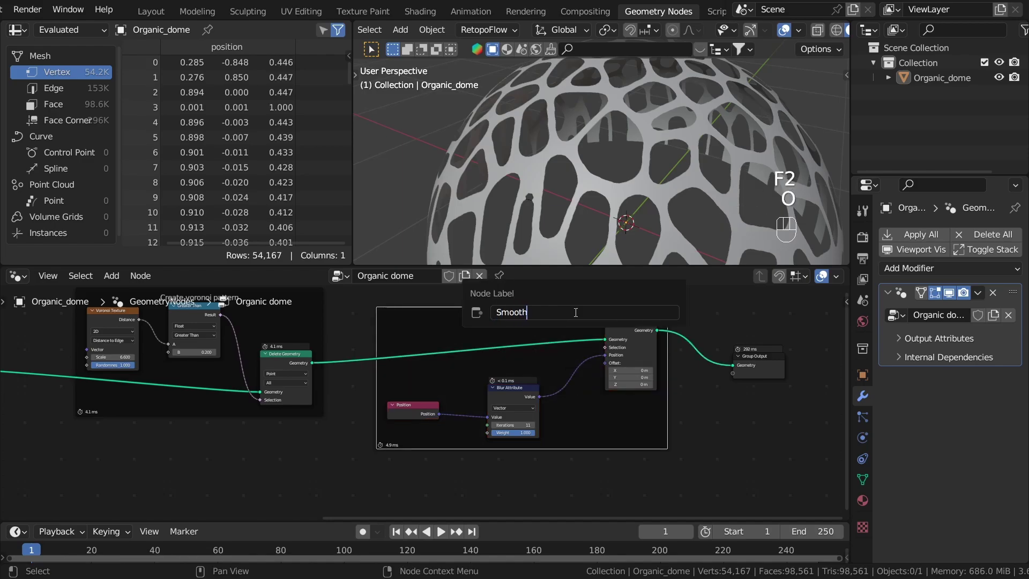
key("Return")
- Move the Group Output node well away from the "Smooth" frame to free up space
middle_click_drag(720, 439, 459, 463)
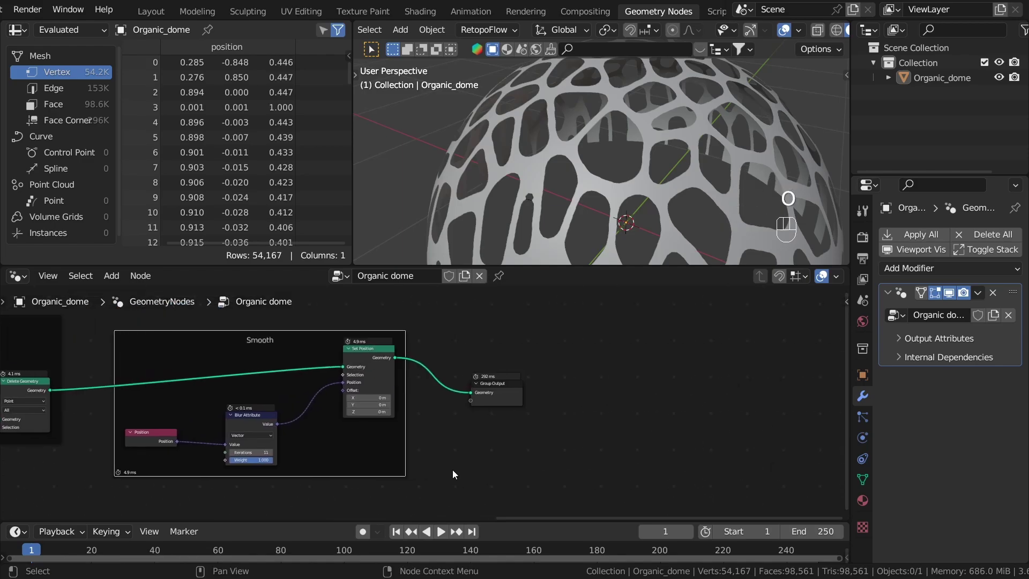
left_click_drag(497, 398, 748, 364)
left_click(492, 427)
middle_click_drag(490, 427, 344, 447)
left_click_drag(609, 378, 676, 387)
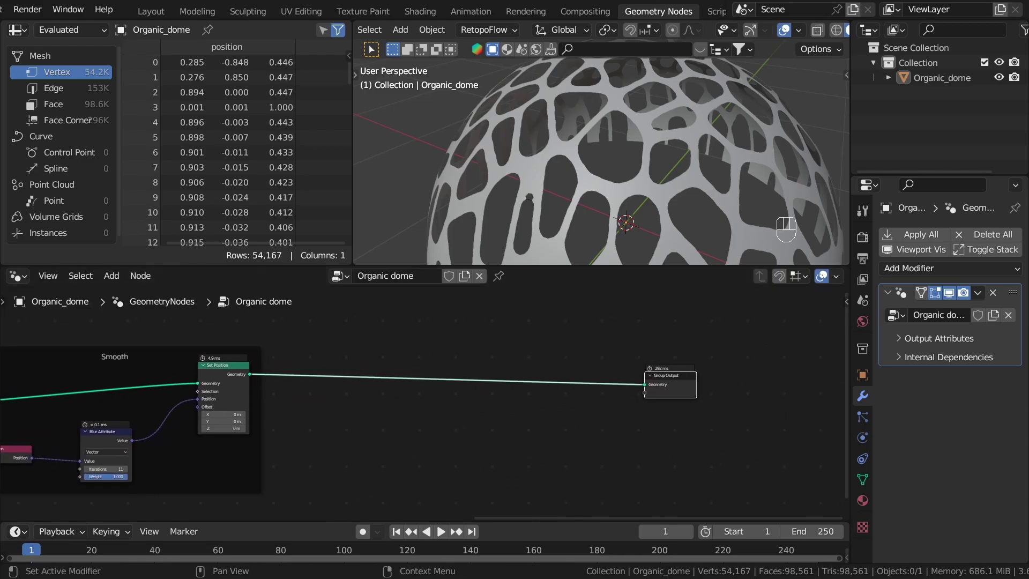
- Insert an Extrude Mesh node into the link between Set Position and the Group Output
scroll(381, 392, "up", 2)
key("shift+a")
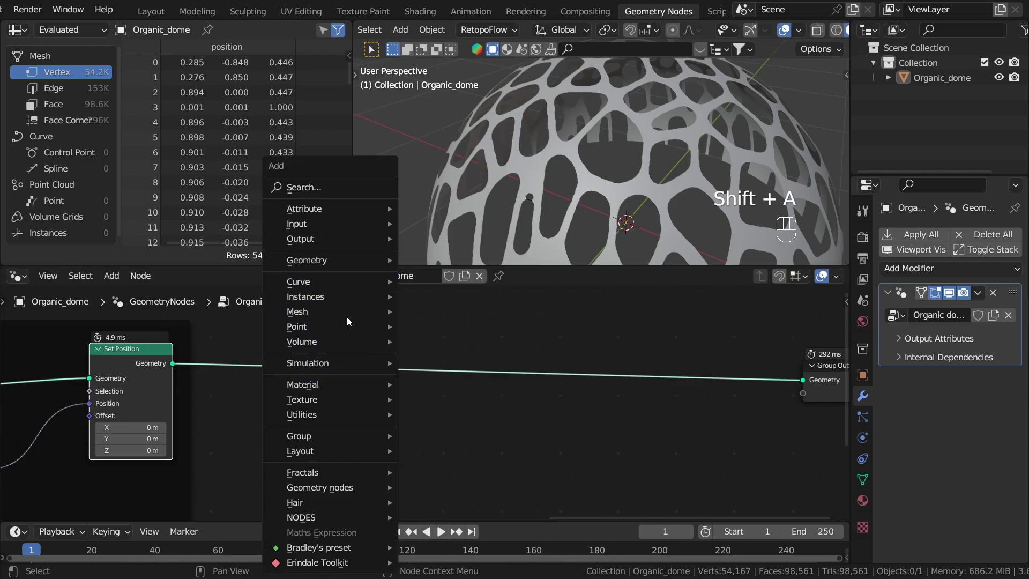
mouse_move(372, 312)
mouse_move(449, 363)
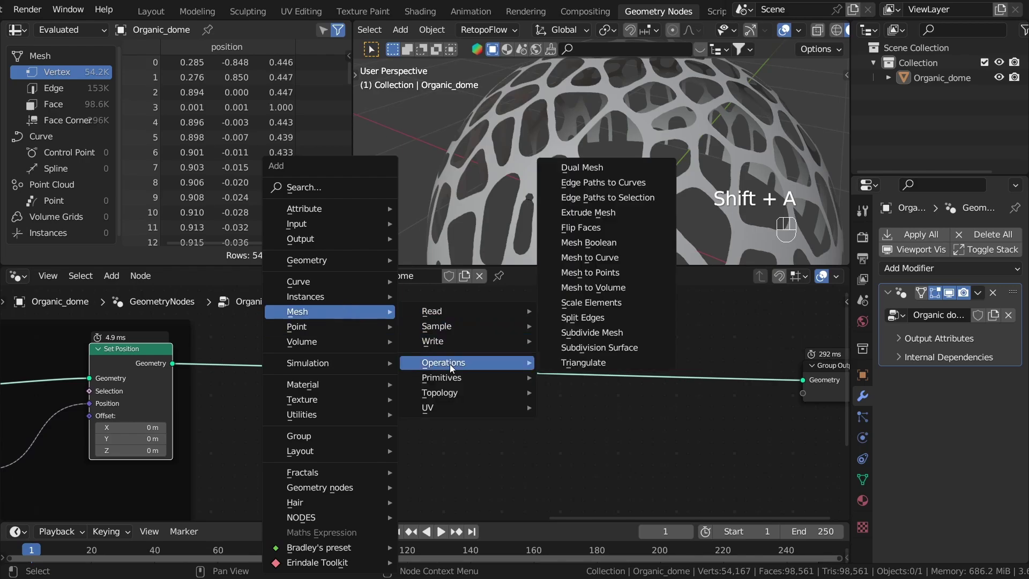
left_click(621, 210)
left_click(555, 456)
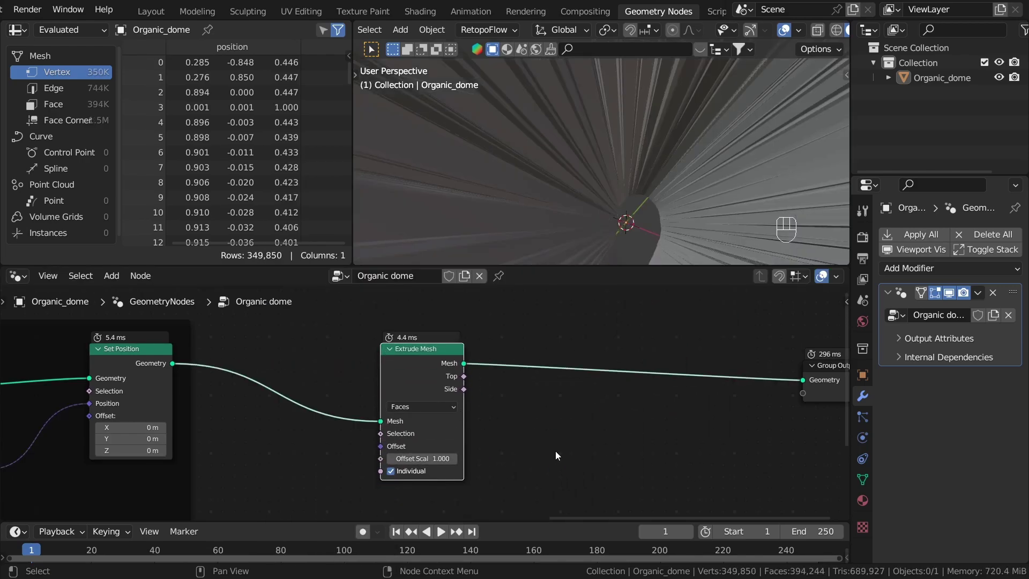
- Inspect the extruded dome and turn off the Extrude Mesh node's Individual option so the faces extrude together
scroll(583, 140, "down", 9)
middle_click_drag(596, 165, 646, 184)
scroll(602, 181, "up", 5)
scroll(616, 161, "up", 4)
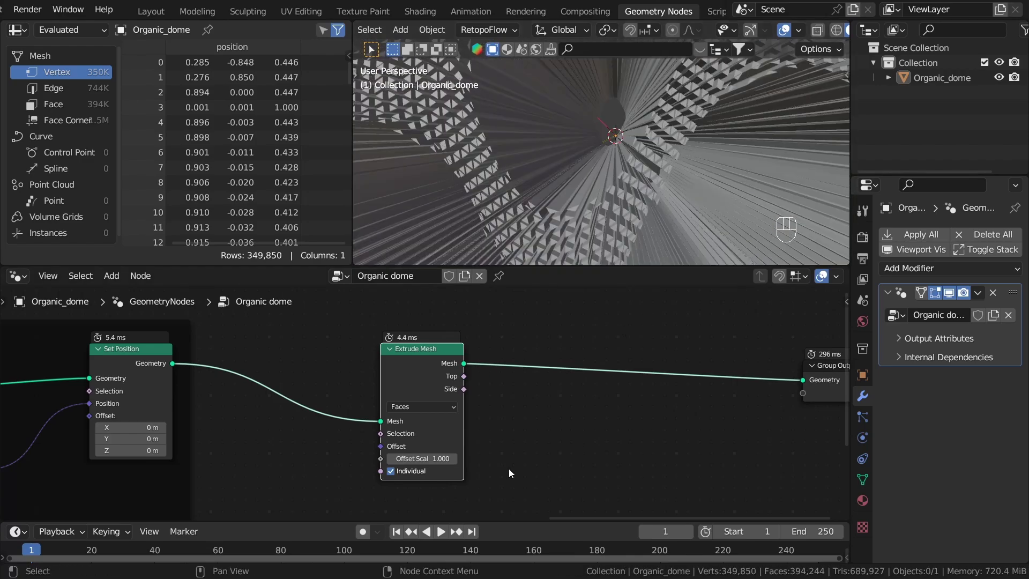
scroll(415, 489, "up", 1)
left_click(383, 466)
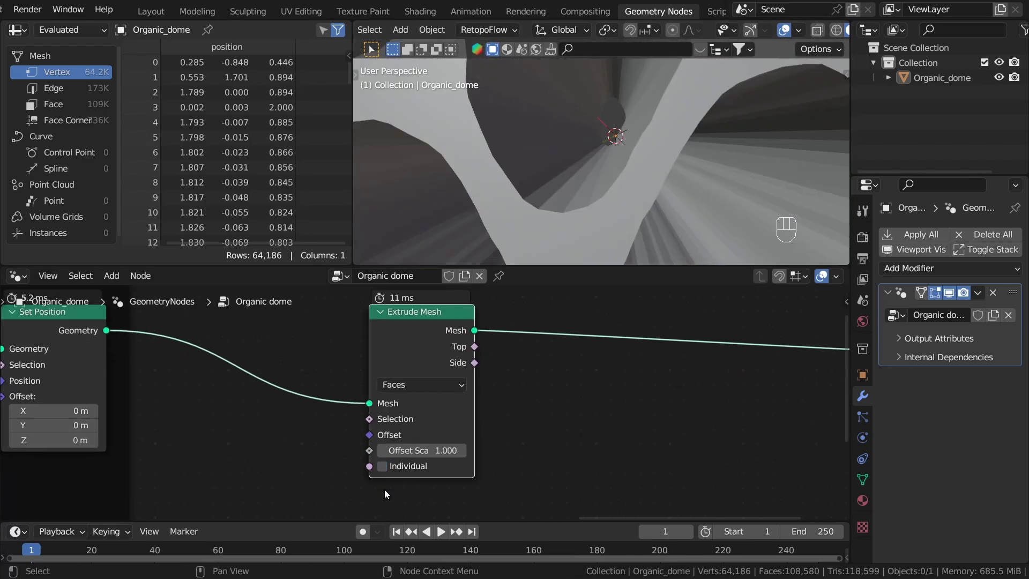
- Set the Extrude Mesh node's Offset Scale to 0.05
scroll(581, 189, "down", 5)
scroll(359, 498, "up", 2)
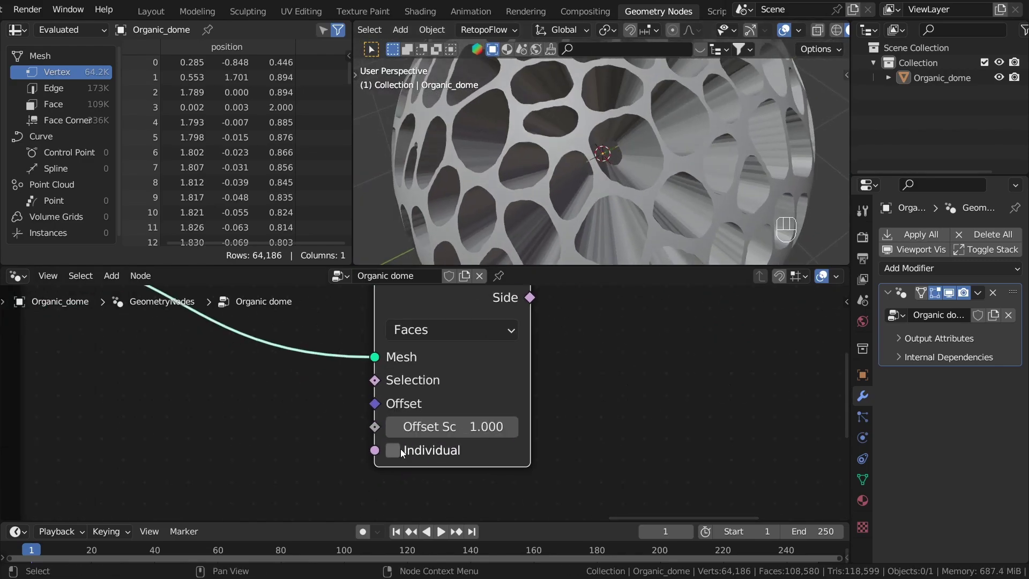
left_click(461, 422)
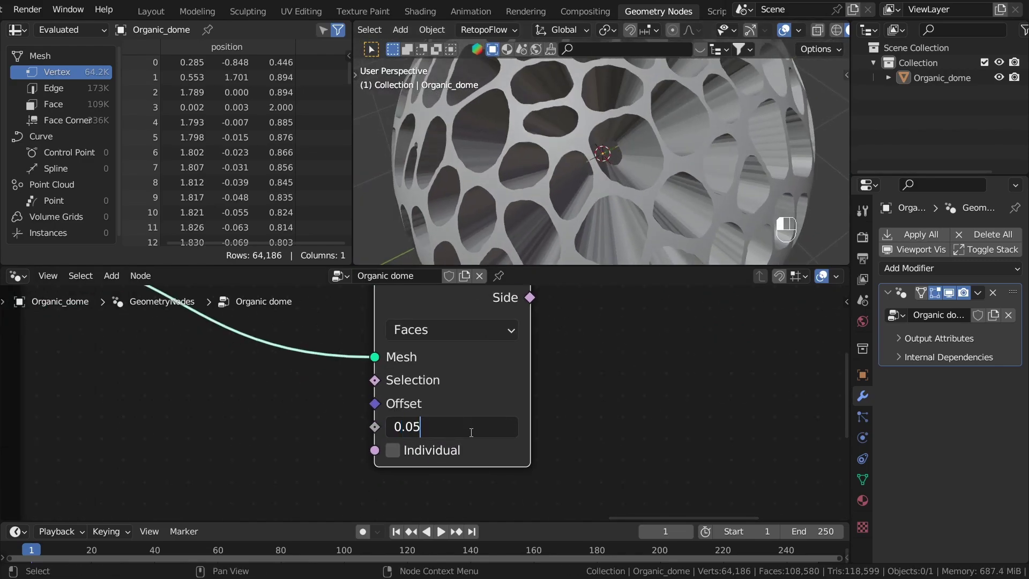
key("Return")
scroll(552, 160, "up", 5)
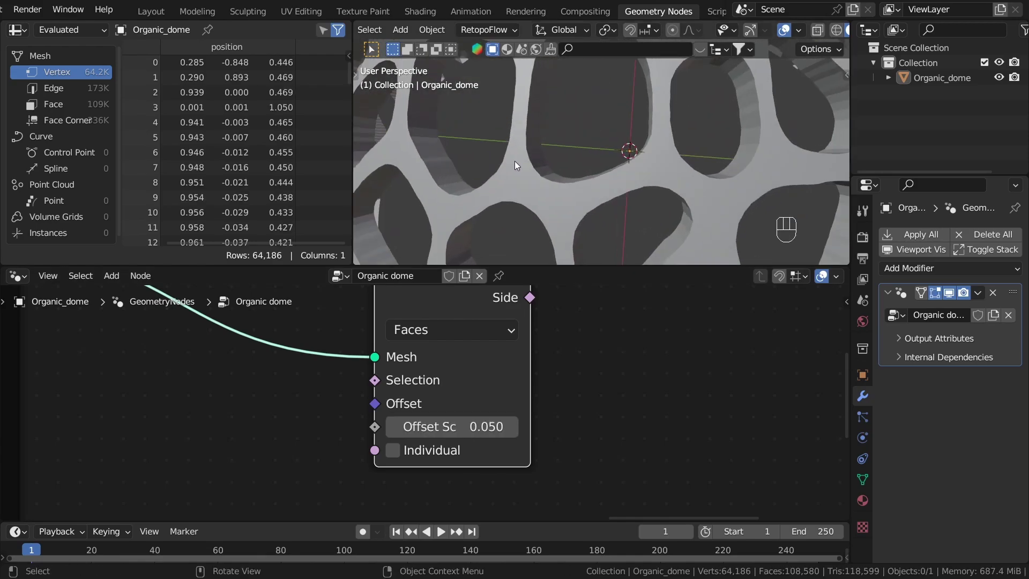
- Refine the Extrude Mesh node's Offset Scale to 0.035 and inspect the dome's thickness from several angles
scroll(397, 484, "up", 1)
scroll(397, 489, "up", 1)
left_click(448, 396)
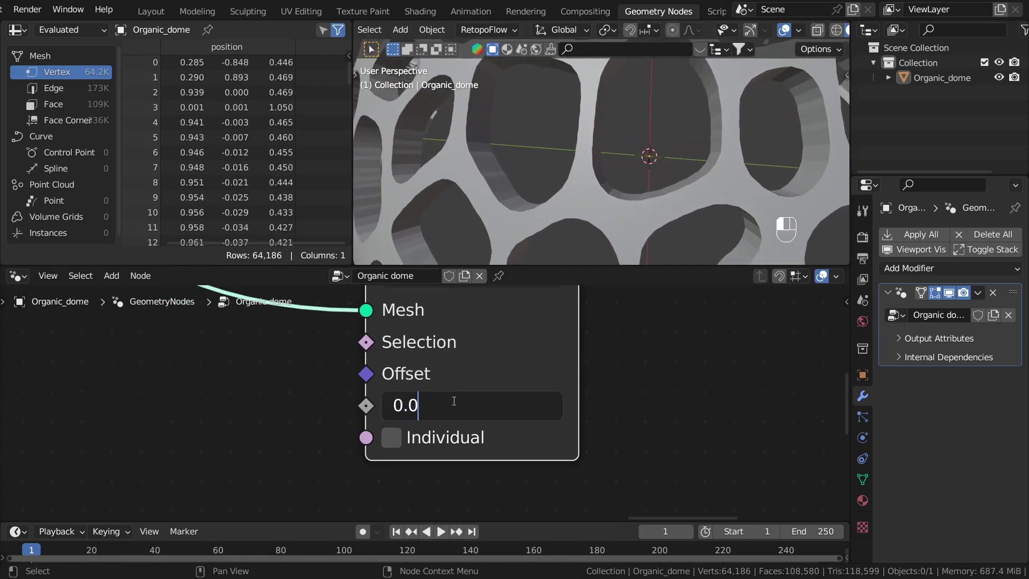
key("Return")
middle_click_drag(509, 152, 464, 167)
left_click(475, 409)
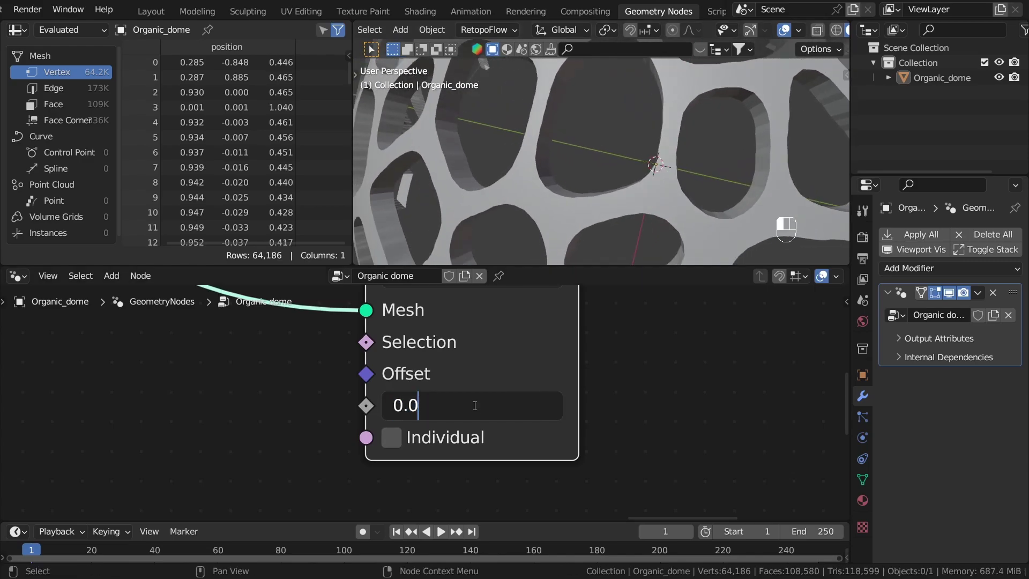
key("Return")
middle_click_drag(519, 168, 605, 176)
scroll(510, 164, "down", 4)
scroll(602, 175, "up", 3)
middle_click_drag(602, 174, 545, 118)
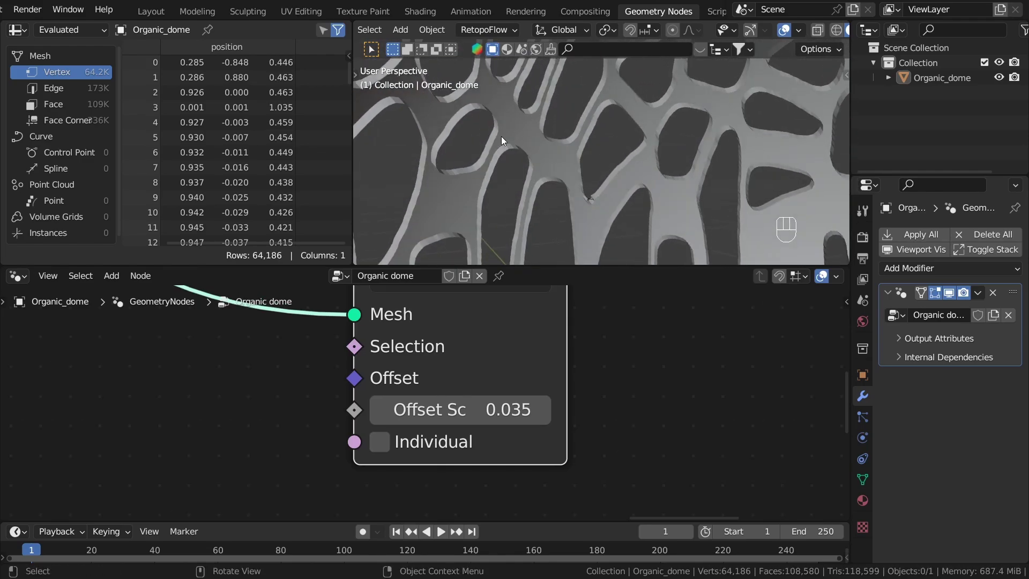
- Insert a Join Geometry node between Extrude Mesh and Group Output, and link the Set Position geometry into it as well
scroll(639, 390, "down", 5)
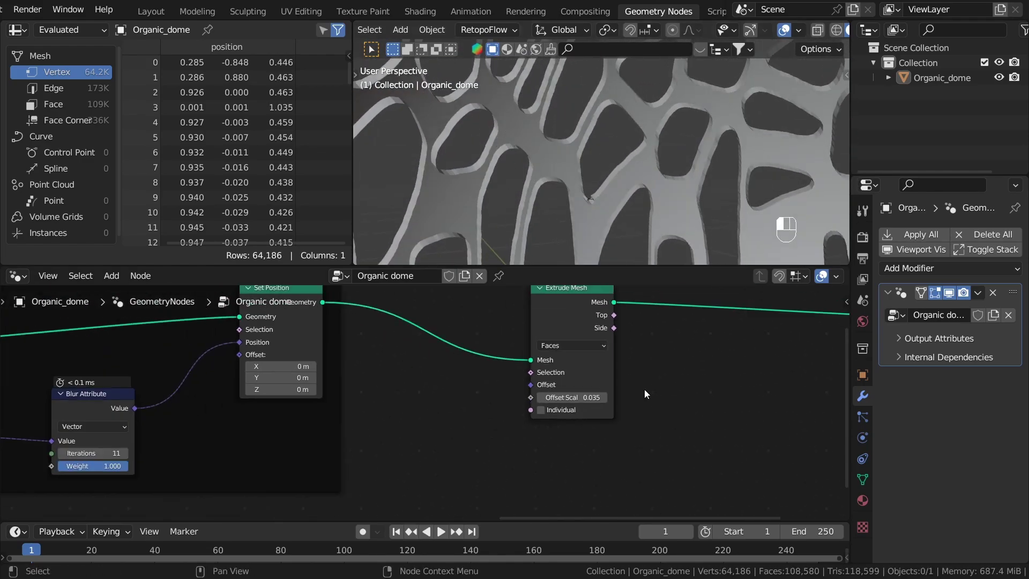
middle_click_drag(645, 389, 531, 351)
key("shift+a")
left_click(507, 185)
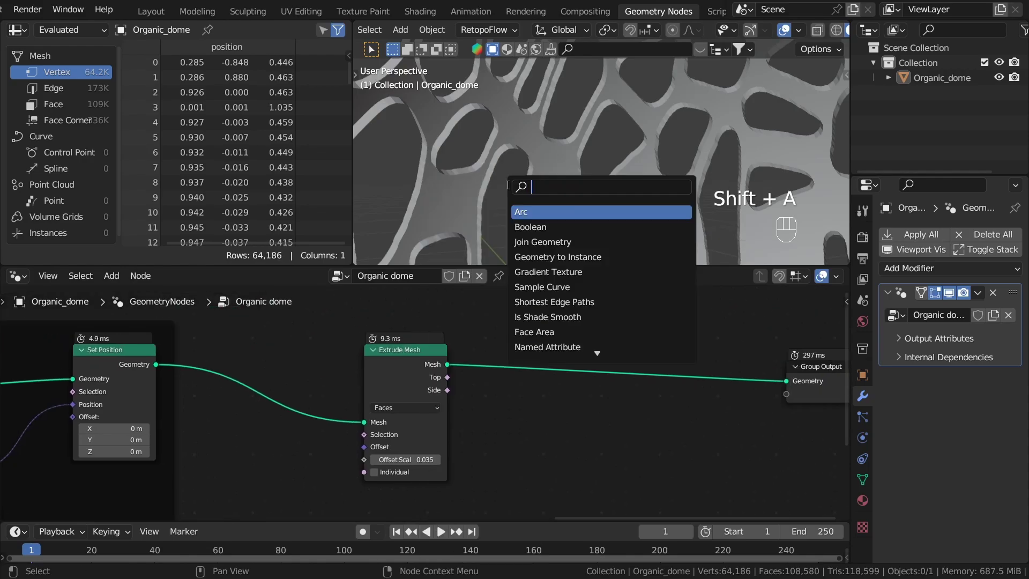
type("joi")
left_click(529, 227)
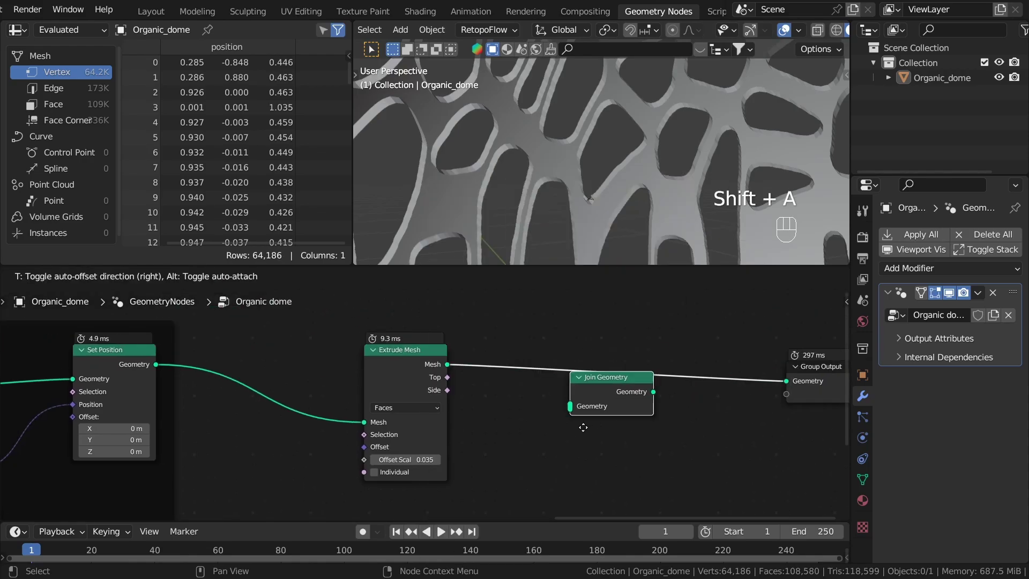
left_click(571, 410)
left_click_drag(155, 364, 549, 391)
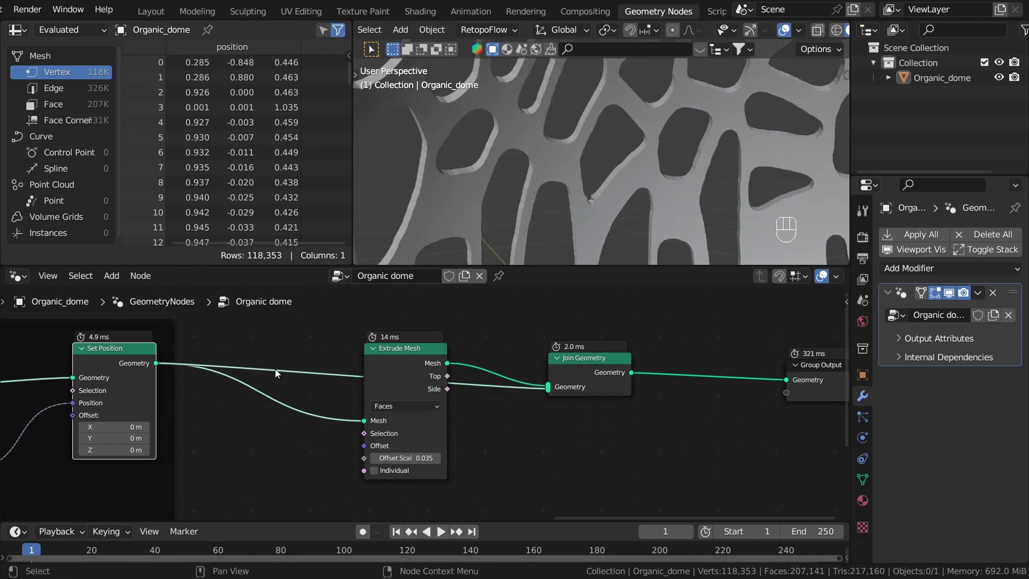
mouse_move(405, 349)
left_mouse_down()
mouse_move(438, 302)
mouse_move(425, 348)
left_mouse_up()
- Enable the Face Orientation overlay in the 3D viewport and examine the dome's face directions
middle_click_drag(461, 179, 629, 167)
scroll(767, 29, "down", 1)
left_click(770, 30)
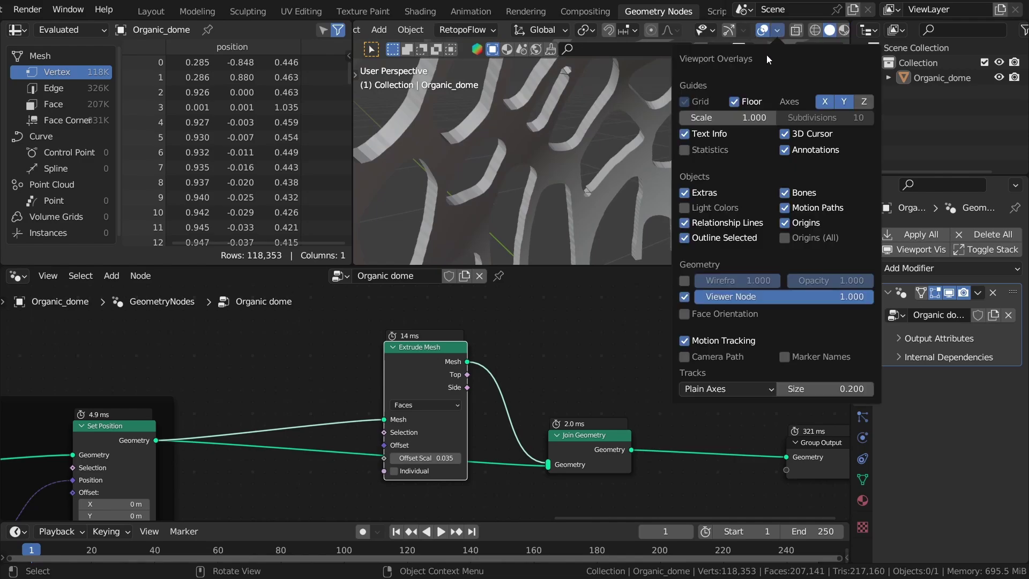
left_click(687, 315)
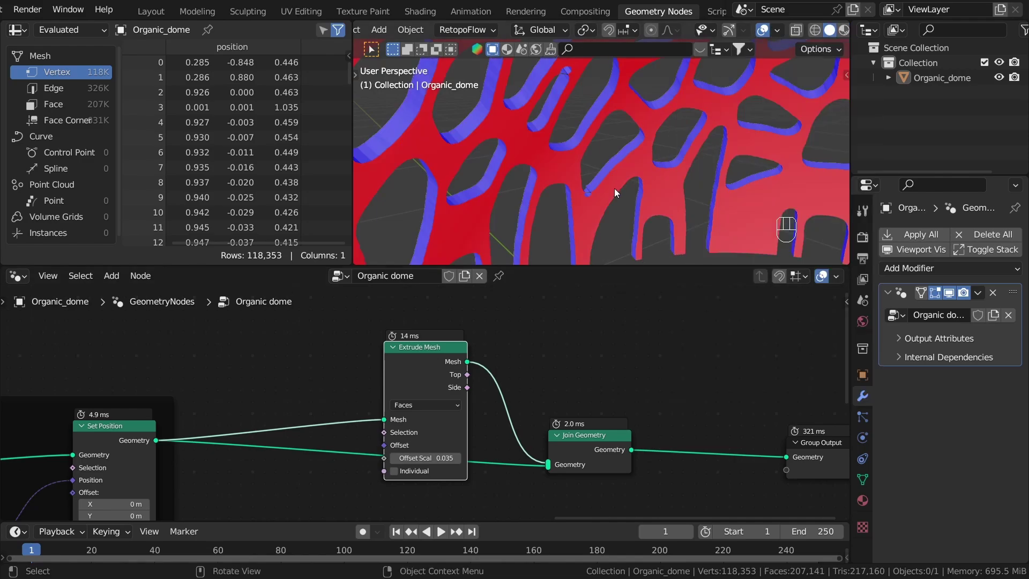
mouse_move(612, 188)
middle_mouse_down()
mouse_move(540, 161)
mouse_move(673, 197)
mouse_move(583, 160)
mouse_move(651, 134)
mouse_move(618, 166)
mouse_move(617, 201)
middle_mouse_up()
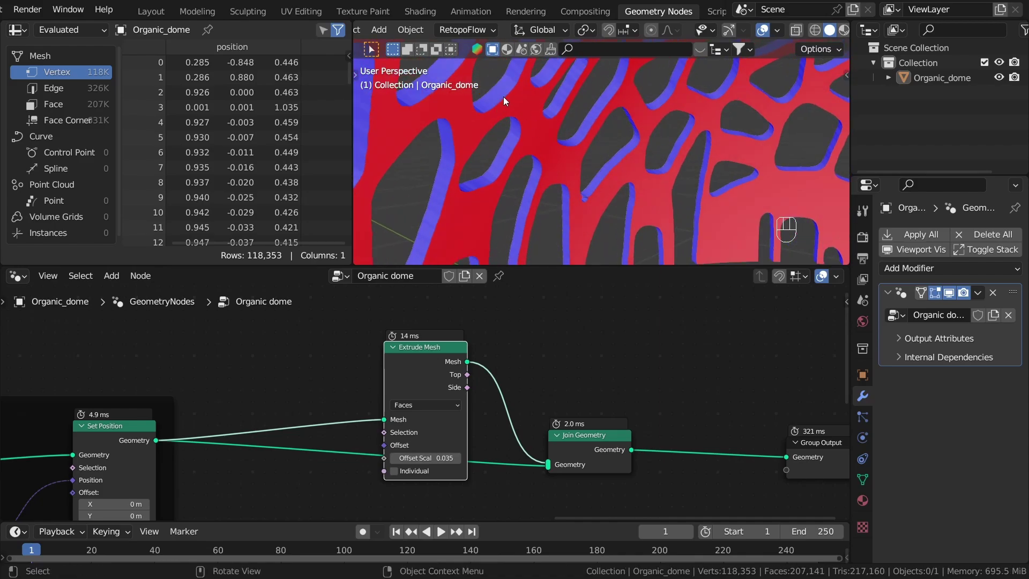
middle_click_drag(505, 97, 577, 115)
- Insert a Flip Faces node into the link between Set Position and Join Geometry, placing it below Extrude Mesh
middle_click_drag(692, 395, 596, 313)
left_click_drag(494, 367, 540, 442)
left_click(432, 417)
key("shift+a")
left_click(405, 187)
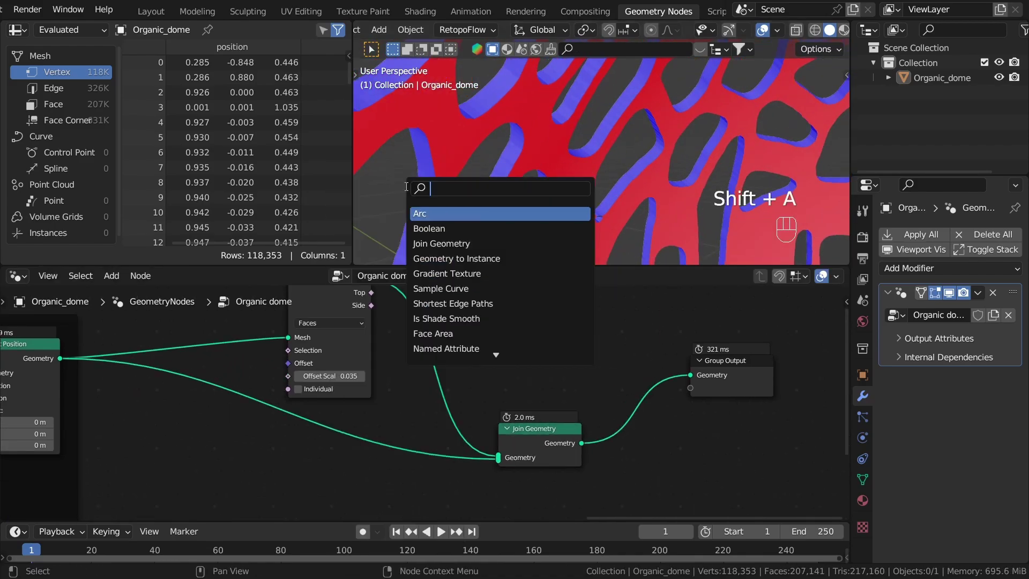
type("flip")
key("Return")
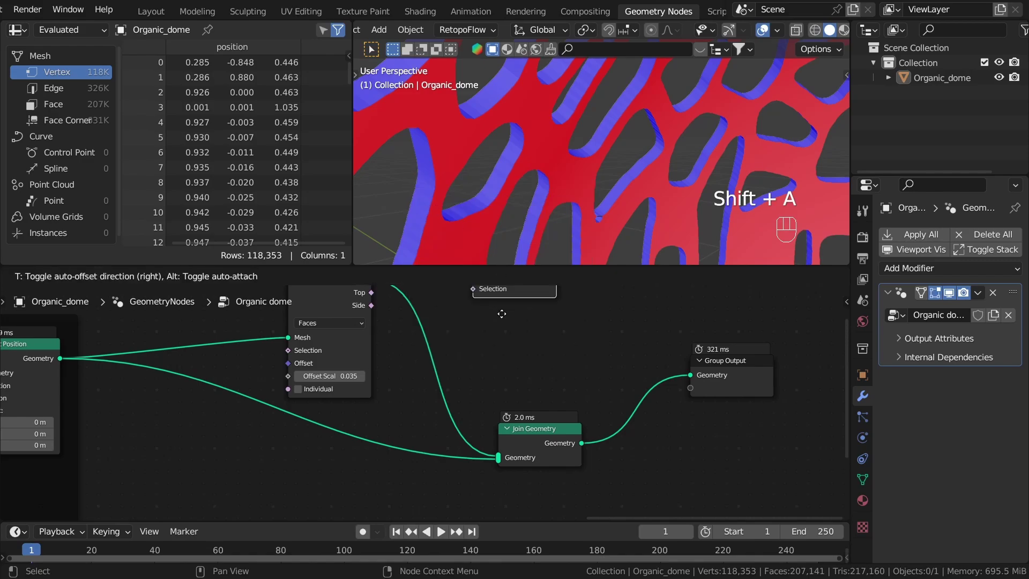
left_click(310, 447)
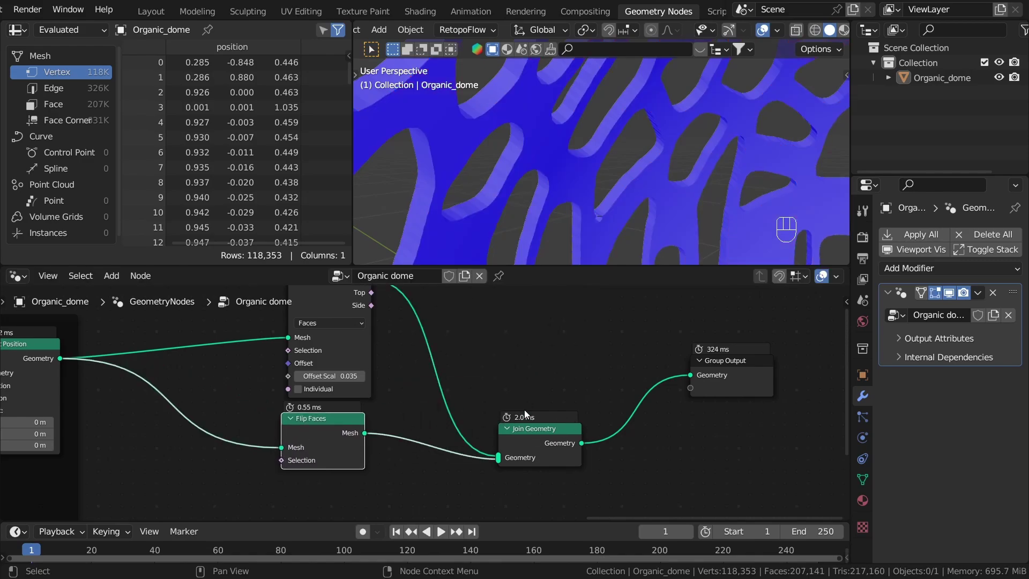
left_click_drag(345, 432, 345, 444)
left_click(391, 433)
- Preview the Extrude Mesh, Flip Faces and Join Geometry outputs in turn to check their face orientation
middle_click_drag(534, 154, 659, 225)
scroll(539, 160, "up", 2)
scroll(564, 160, "up", 2)
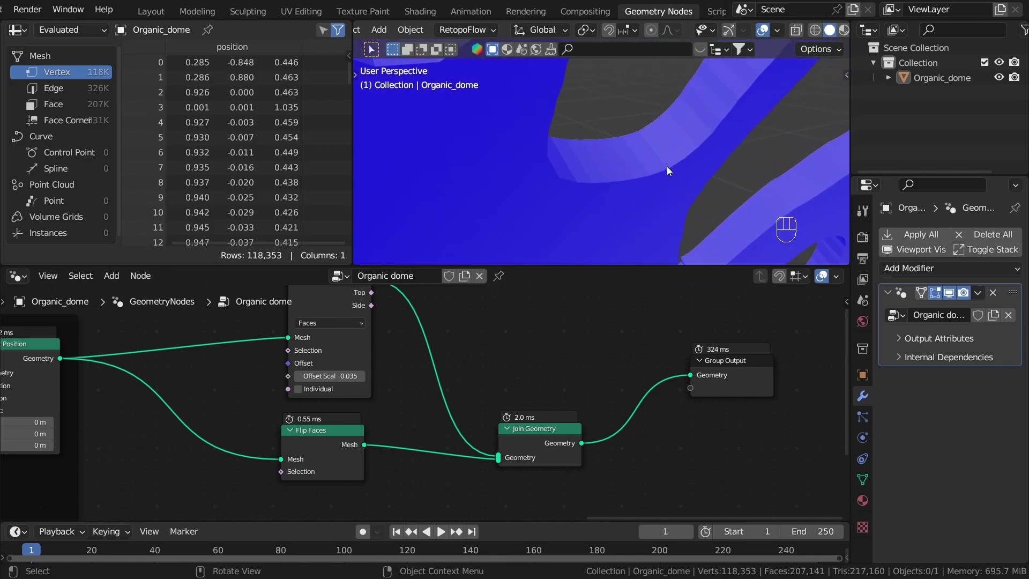
middle_click_drag(465, 362, 488, 399)
left_click(345, 320, "alt+shift")
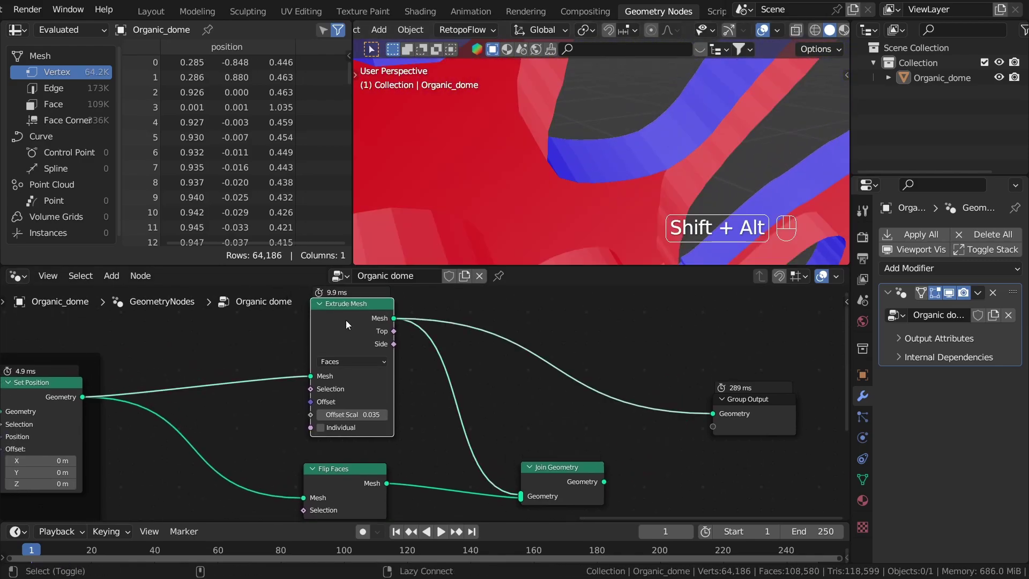
middle_click_drag(467, 346, 515, 280)
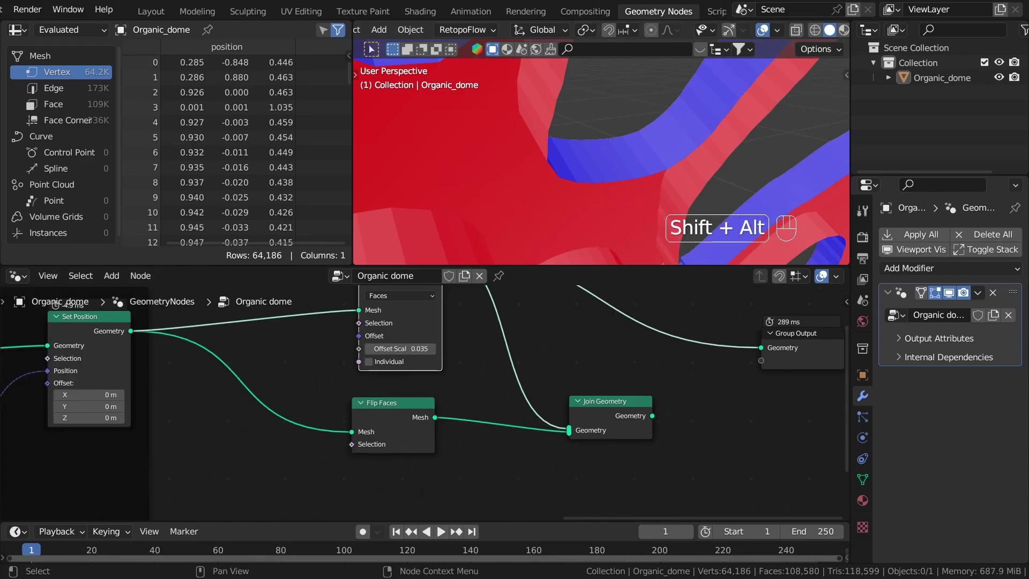
left_click(409, 416, "alt+shift")
middle_click_drag(548, 395, 510, 416)
left_click(580, 442, "alt+shift")
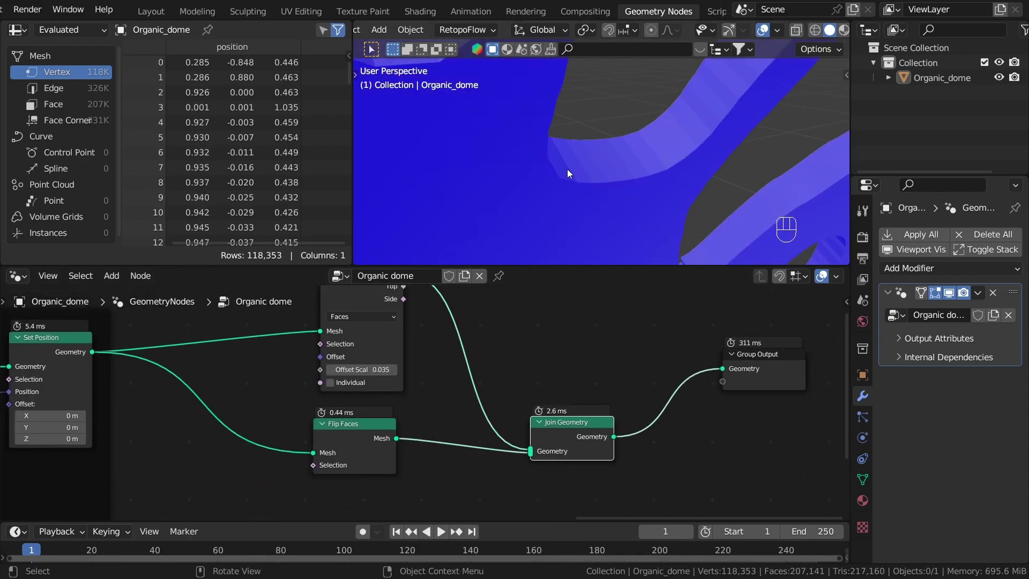
- Insert a Merge by Distance node between Join Geometry and Group Output, making room by moving the Group Output away
middle_click_drag(664, 371, 475, 380)
left_click_drag(559, 384, 690, 414)
left_click(557, 460)
middle_click_drag(549, 461, 540, 418)
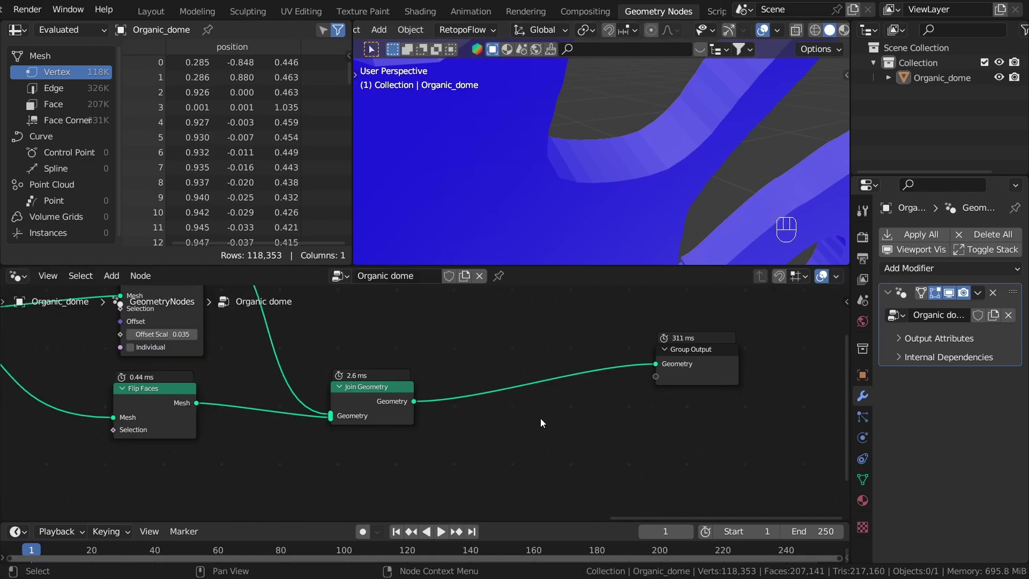
key("shift+a")
mouse_move(441, 259)
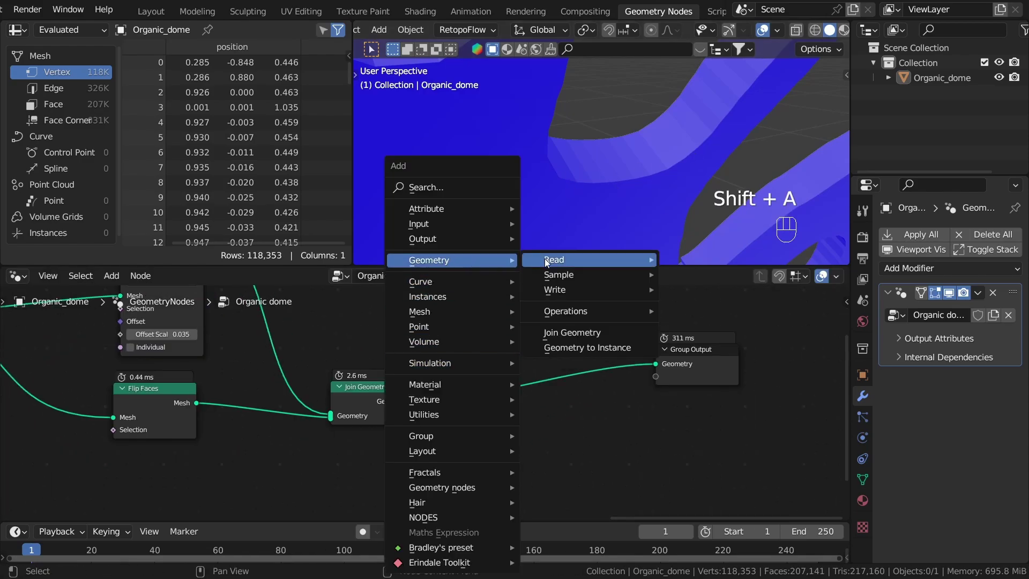
mouse_move(556, 292)
mouse_move(593, 311)
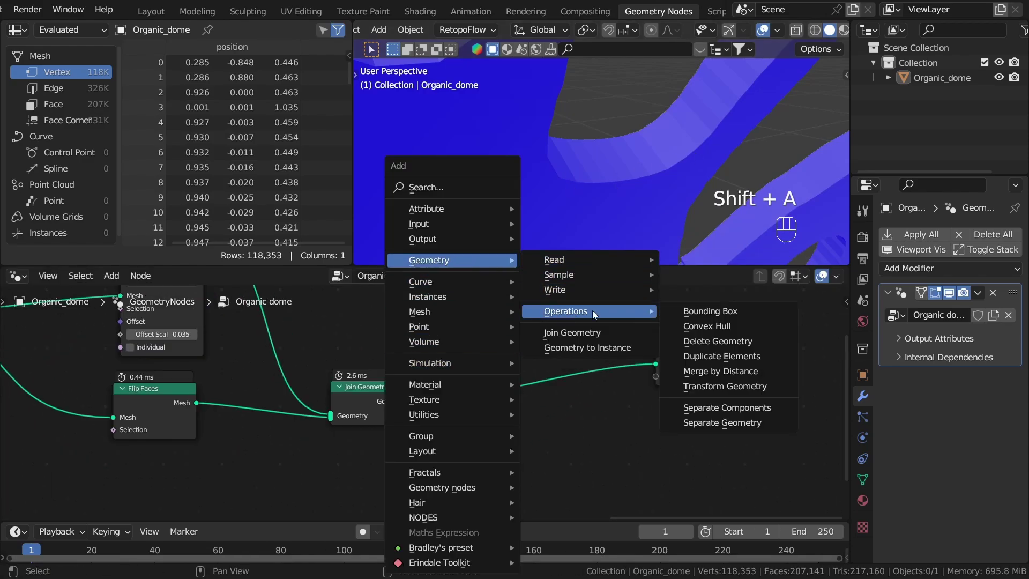
left_click(723, 373)
left_click(474, 369)
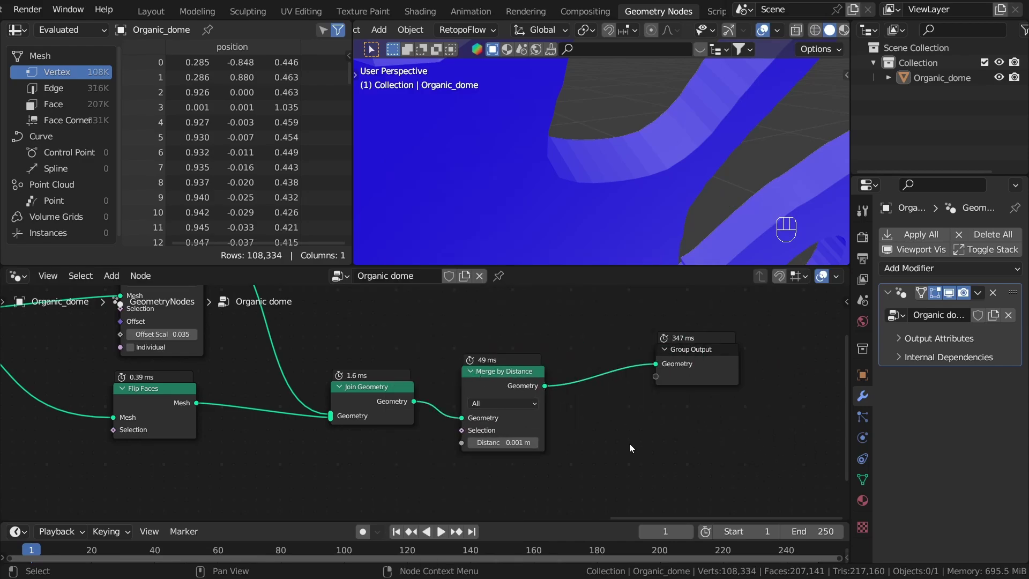
middle_click_drag(628, 435, 496, 447)
left_click_drag(602, 378, 644, 408)
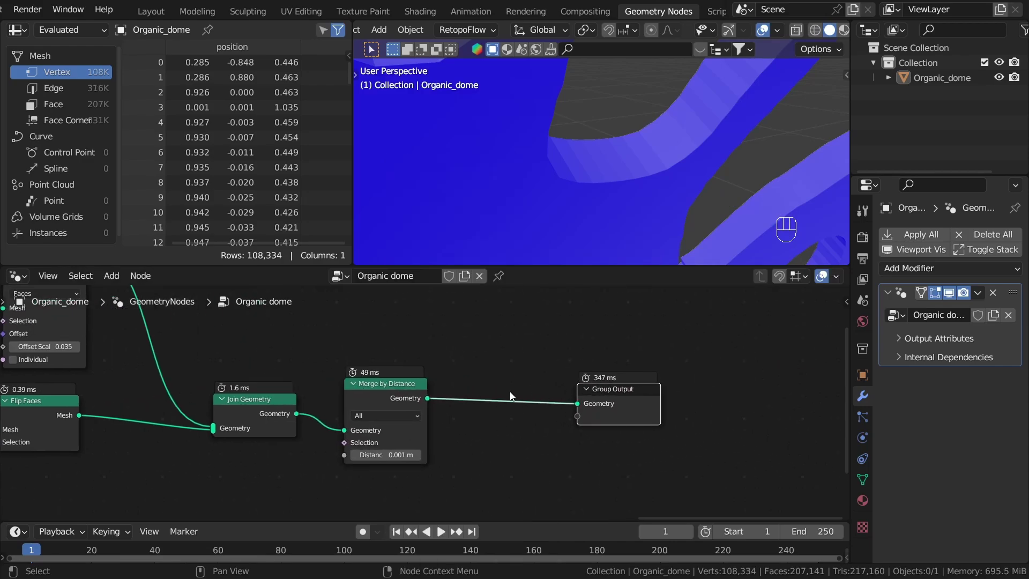
- Compare the mesh element counts at the Join Geometry and Merge by Distance outputs
scroll(323, 415, "up", 2)
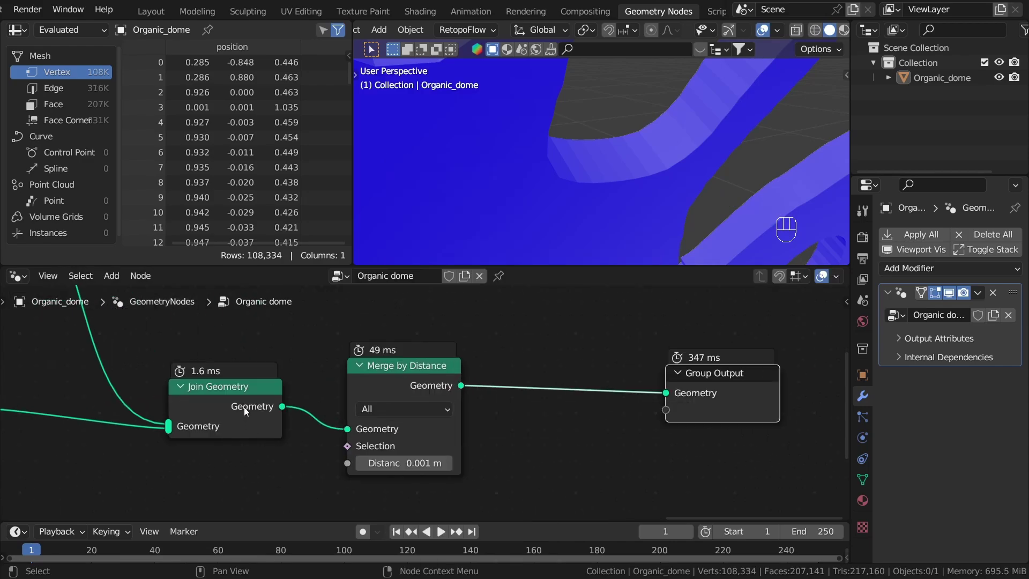
mouse_move(245, 406)
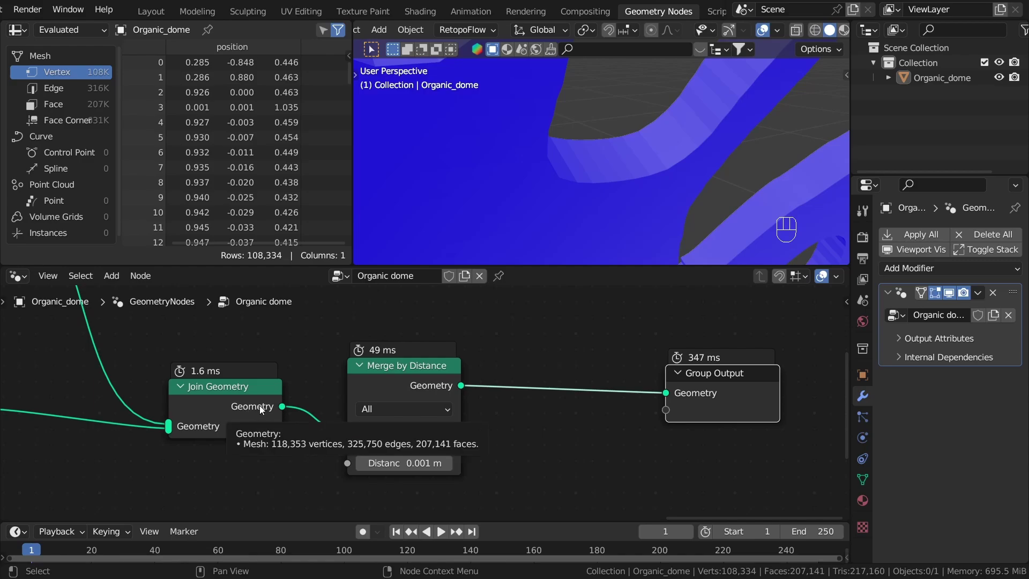
mouse_move(434, 387)
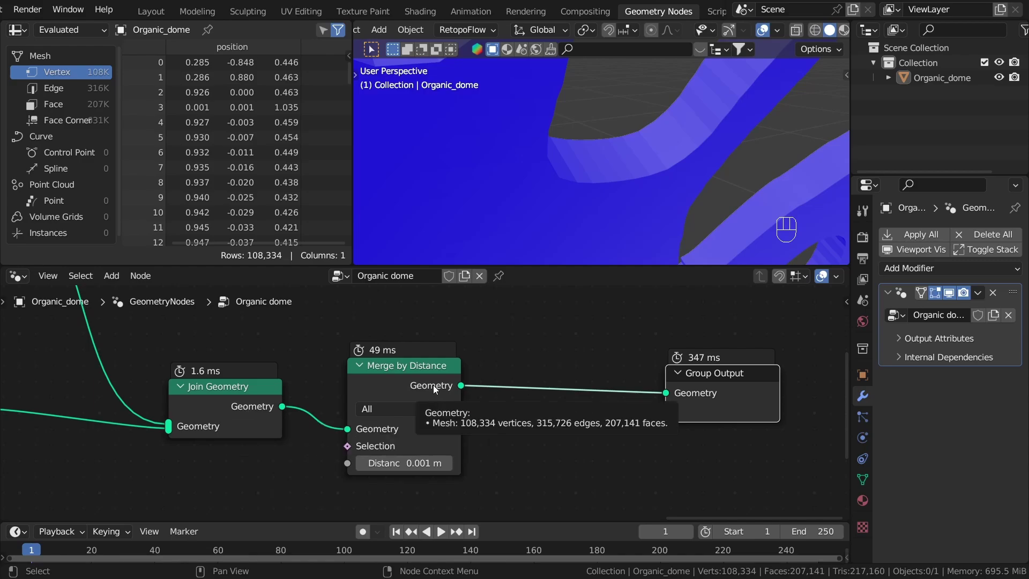
- Space out the Merge by Distance and Group Output nodes so there is more room between them
scroll(483, 410, "down", 2)
middle_click_drag(509, 415, 396, 416)
left_click_drag(298, 396, 321, 415)
left_click_drag(545, 416, 664, 428)
left_click(558, 396)
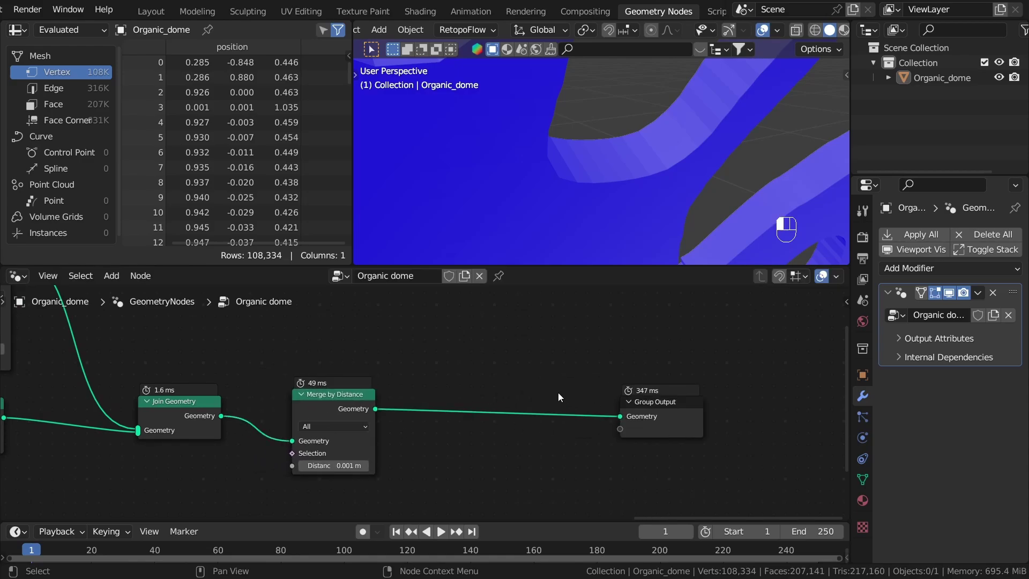
- Disable the Face Orientation overlay and inspect the whole thickened dome
left_click(778, 31)
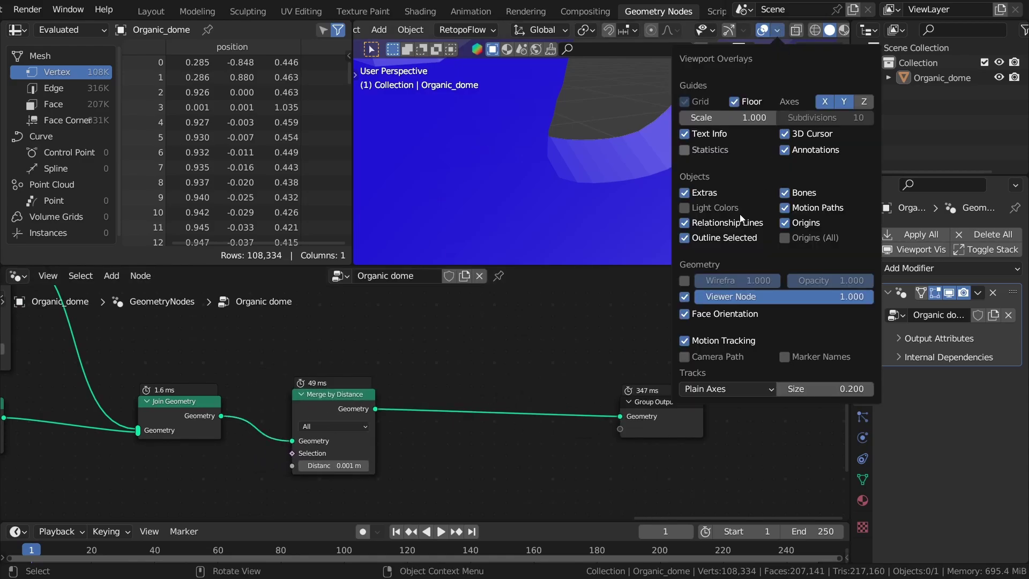
left_click(683, 317)
scroll(645, 178, "down", 8)
middle_click_drag(696, 204, 633, 263, "shift")
scroll(718, 199, "up", 1)
middle_click_drag(659, 214, 671, 201)
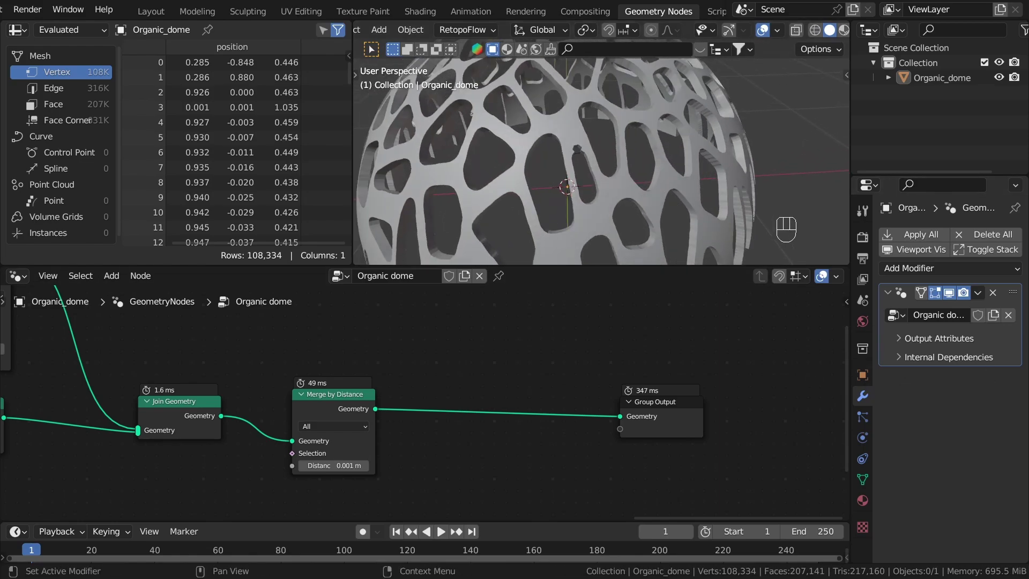
scroll(471, 231, "down", 1)
- Duplicate the "Smooth" frame with its nodes and place the copy after Merge by Distance
scroll(262, 343, "down", 7)
middle_click_drag(140, 386, 579, 415)
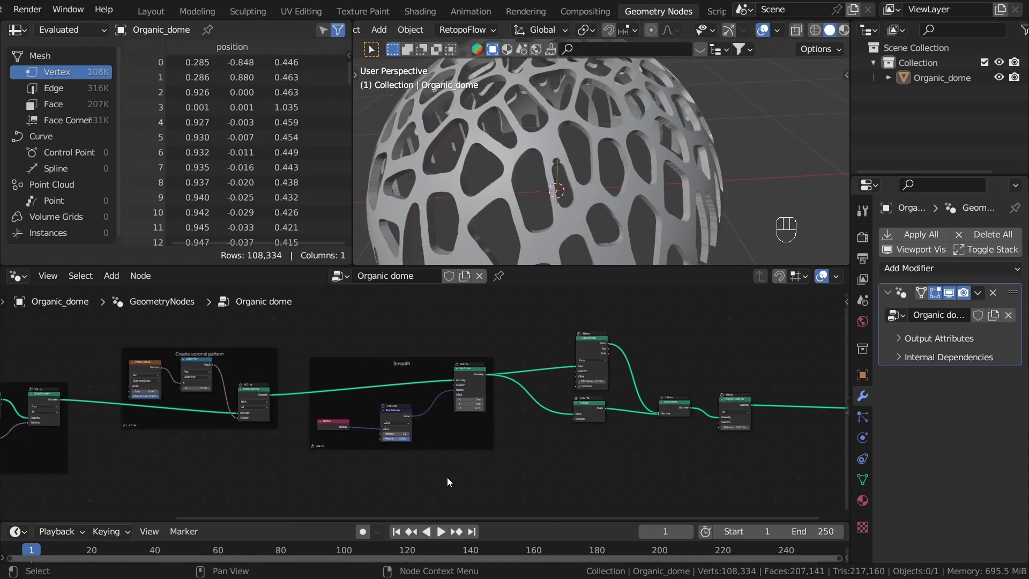
left_click_drag(490, 483, 295, 338)
scroll(615, 410, "down", 3)
middle_click_drag(375, 390, 154, 341)
key("shift+d")
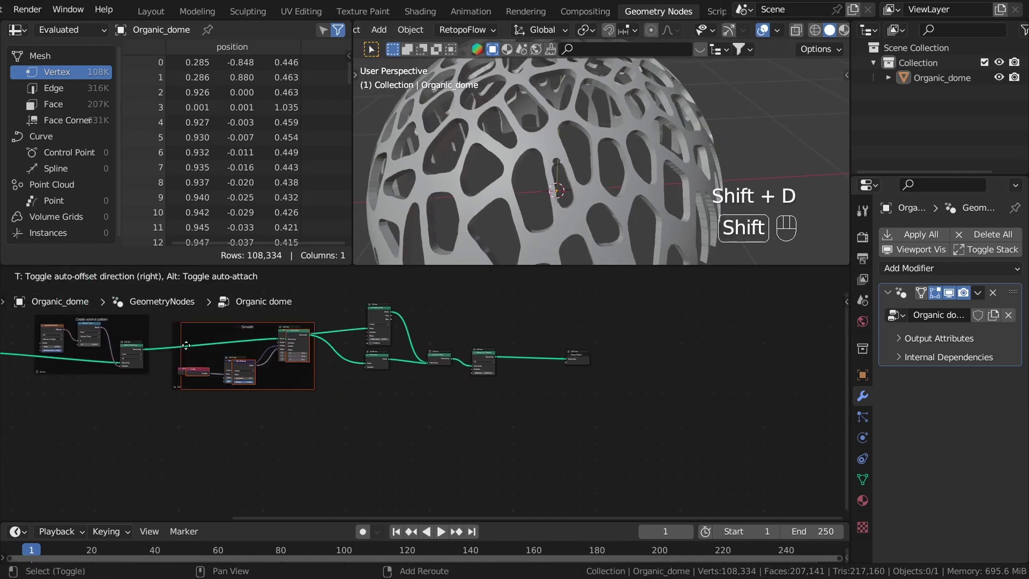
left_click(505, 343)
- Move the Group Output node out of the duplicated "Smooth" frame and past its far end
scroll(567, 356, "up", 6)
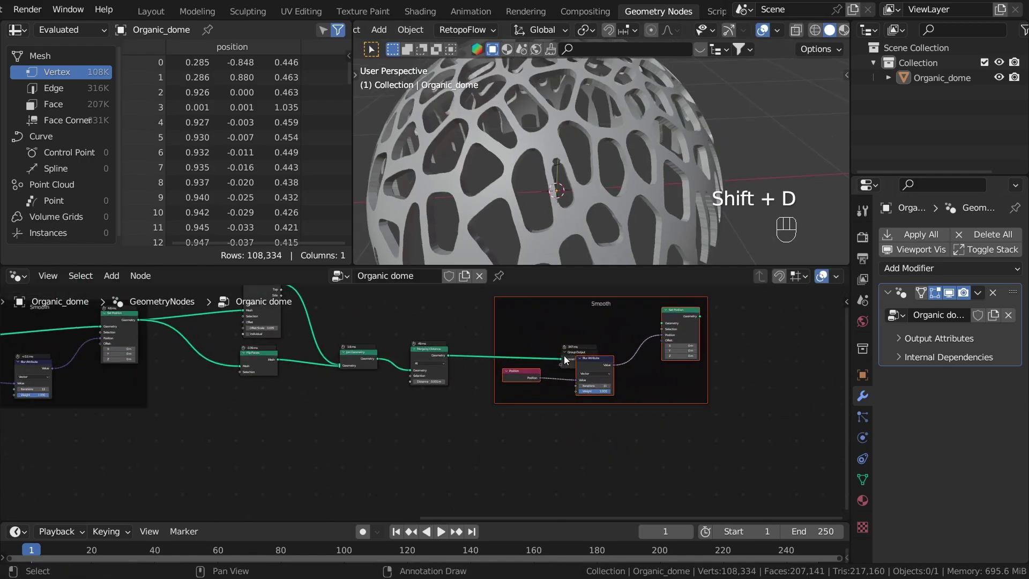
left_click(567, 357)
middle_click_drag(584, 381, 487, 387)
key("g")
left_click(814, 352)
scroll(338, 399, "up", 6)
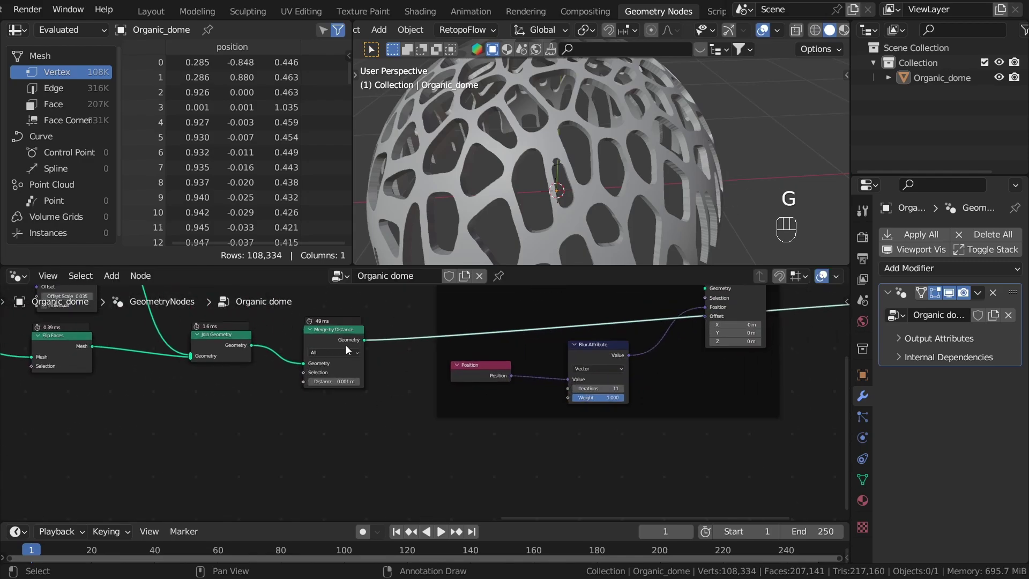
- Link Merge by Distance into the duplicated Set Position node, and that node's geometry into the Group Output
left_click_drag(364, 340, 704, 323)
middle_click_drag(802, 306, 430, 367)
scroll(430, 367, "up", 3)
left_click_drag(385, 375, 607, 400)
- Inspect the rounded dome and set the duplicated Blur Attribute node's Iterations to 7
middle_click_drag(536, 230, 615, 170)
scroll(538, 174, "up", 4)
scroll(615, 169, "down", 4)
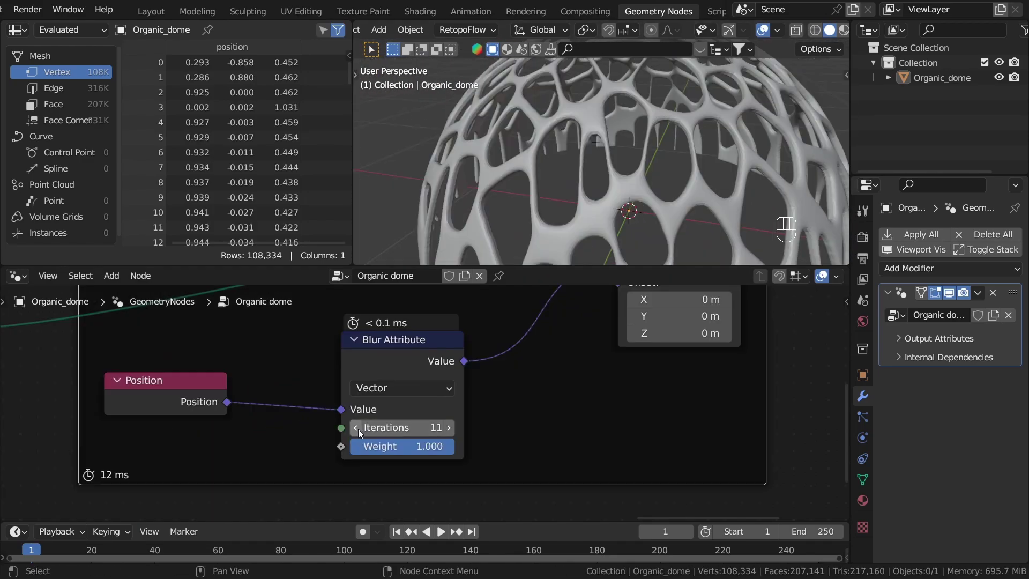
left_click(355, 428)
left_click(355, 427)
left_click(354, 427)
left_click(355, 427)
- Add a Set Shade Smooth node between the duplicated Set Position node and the Group Output
scroll(589, 429, "down", 3)
scroll(596, 428, "down", 1)
middle_click_drag(814, 417, 498, 446)
scroll(499, 442, "down", 3)
left_click(504, 407)
scroll(517, 370, "up", 4)
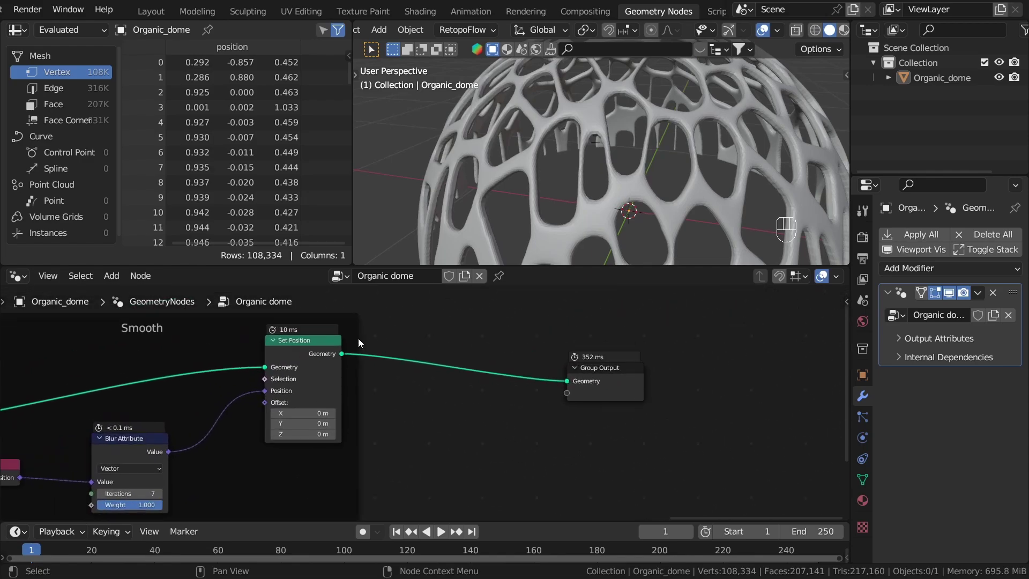
key("shift+a")
type("smoo")
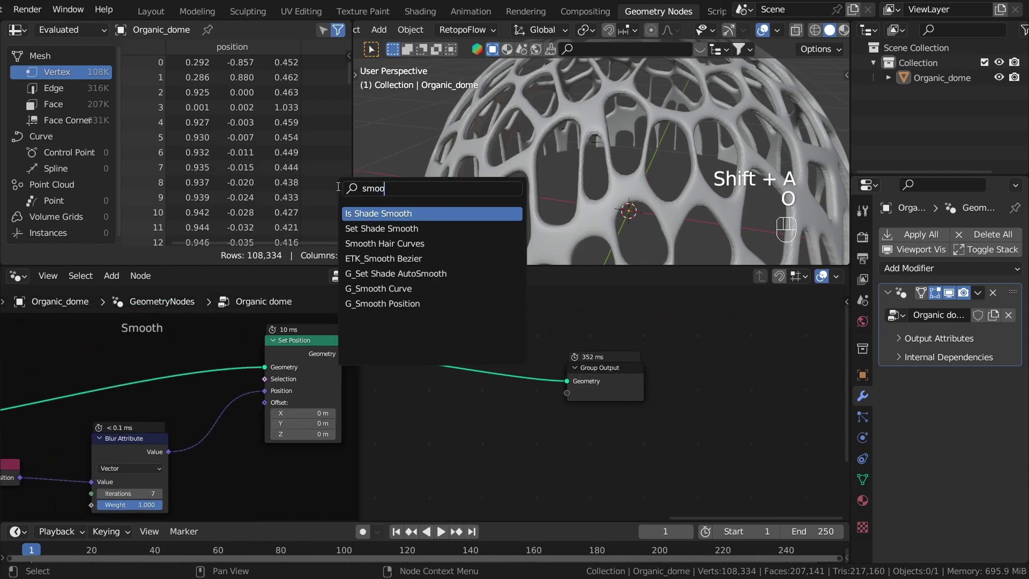
left_click(370, 229)
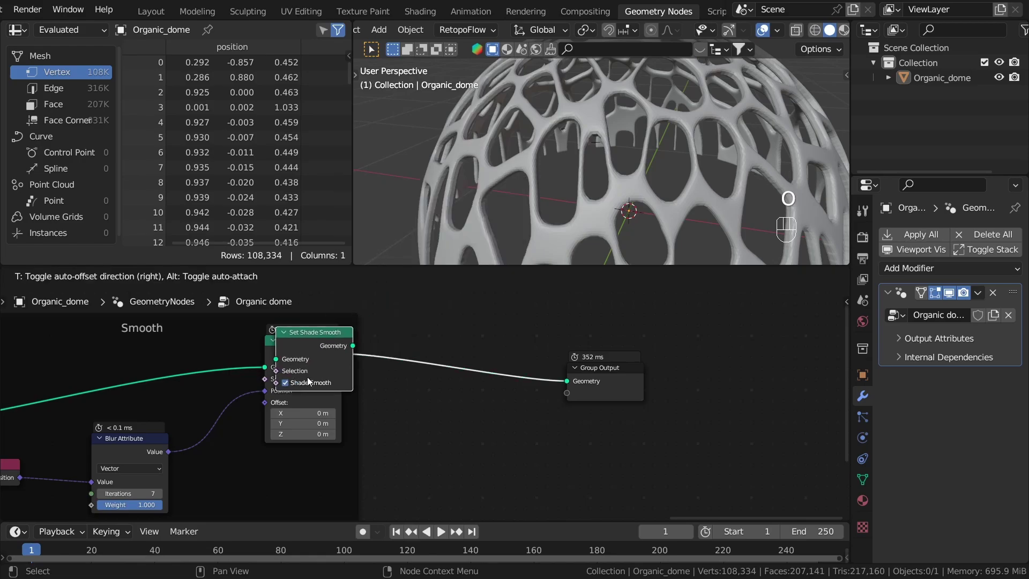
left_click(309, 377)
scroll(571, 400, "down", 9)
key("g")
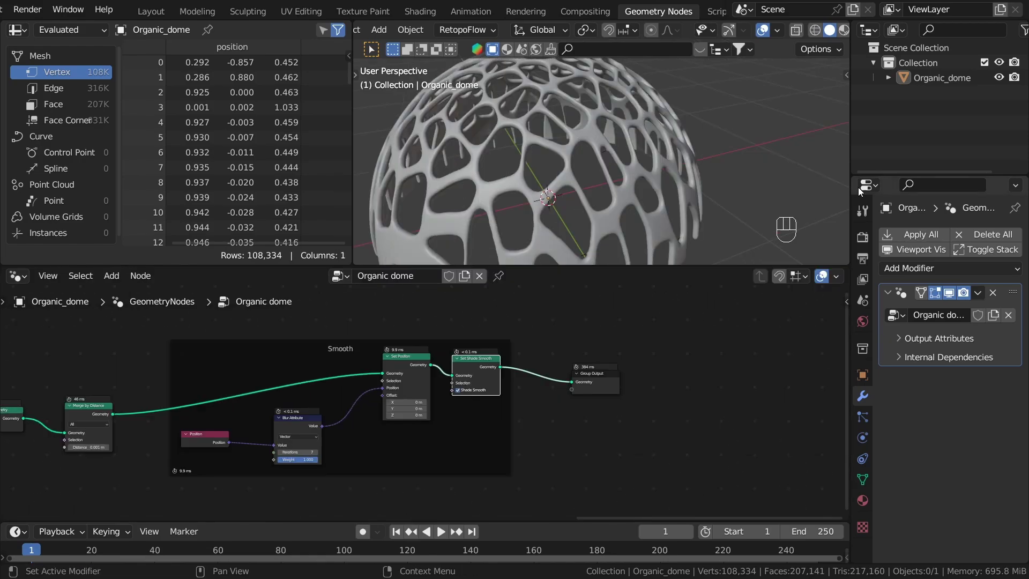
- Set the duplicated Blur Attribute node's Iterations to 9 and examine the whole dome in the Layout workspace
scroll(597, 165, "up", 5)
scroll(417, 383, "up", 2)
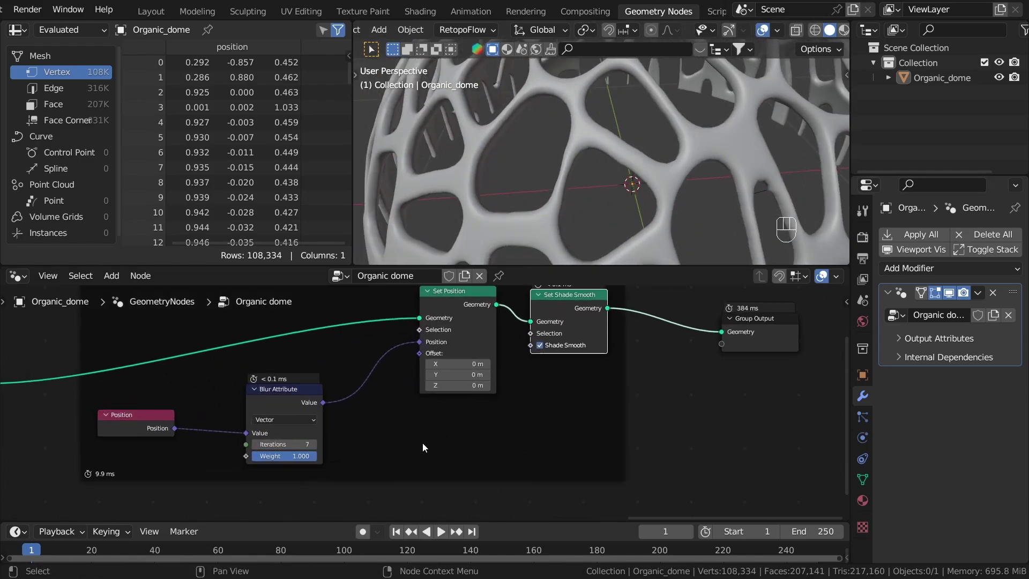
scroll(316, 448, "up", 2)
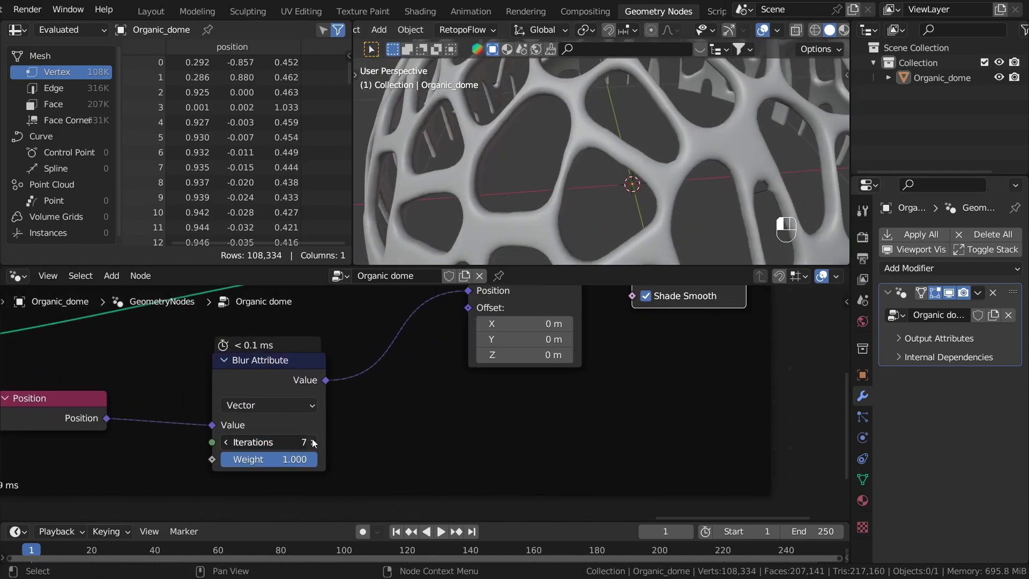
left_click(314, 442)
left_click(314, 442)
left_click(155, 12)
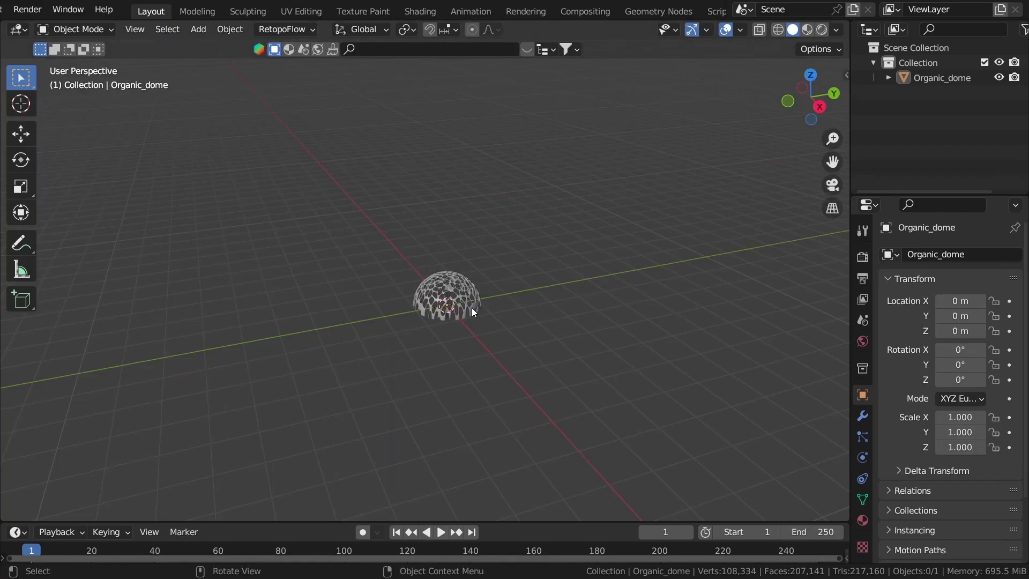
scroll(466, 300, "up", 6)
middle_click_drag(462, 269, 619, 149)
scroll(554, 438, "up", 3)
left_click(662, 12)
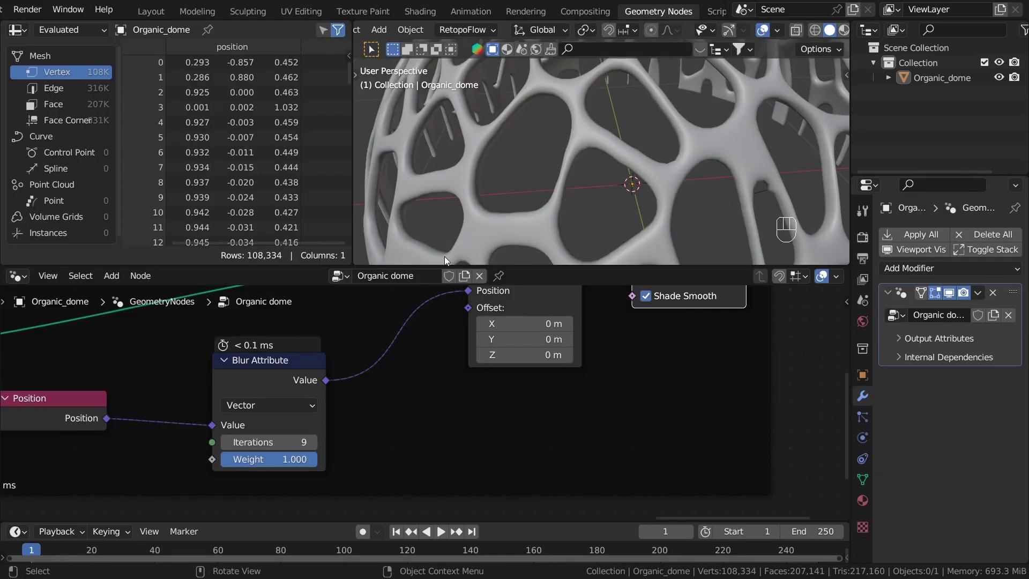
- Set the B threshold of the Greater Than node in the "Create voronoi pattern" frame to 0.3
scroll(446, 257, "down", 1)
scroll(347, 439, "down", 10)
middle_click_drag(292, 433, 576, 393)
middle_click_drag(148, 420, 404, 420)
scroll(404, 420, "up", 6)
scroll(410, 444, "up", 5)
scroll(535, 414, "down", 1)
scroll(557, 399, "up", 1)
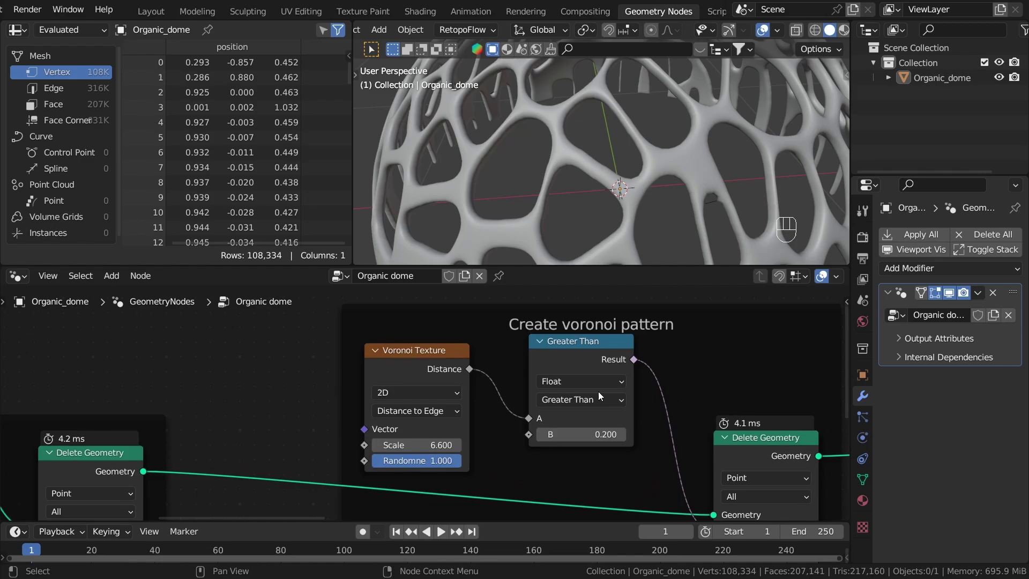
left_click(607, 439)
type("0.3")
key("Return")
- Switch the Voronoi Texture node's dimensions to 3D
scroll(669, 131, "down", 3)
middle_click_drag(670, 130, 613, 97)
scroll(413, 405, "up", 2)
left_click(430, 388)
left_click(428, 454)
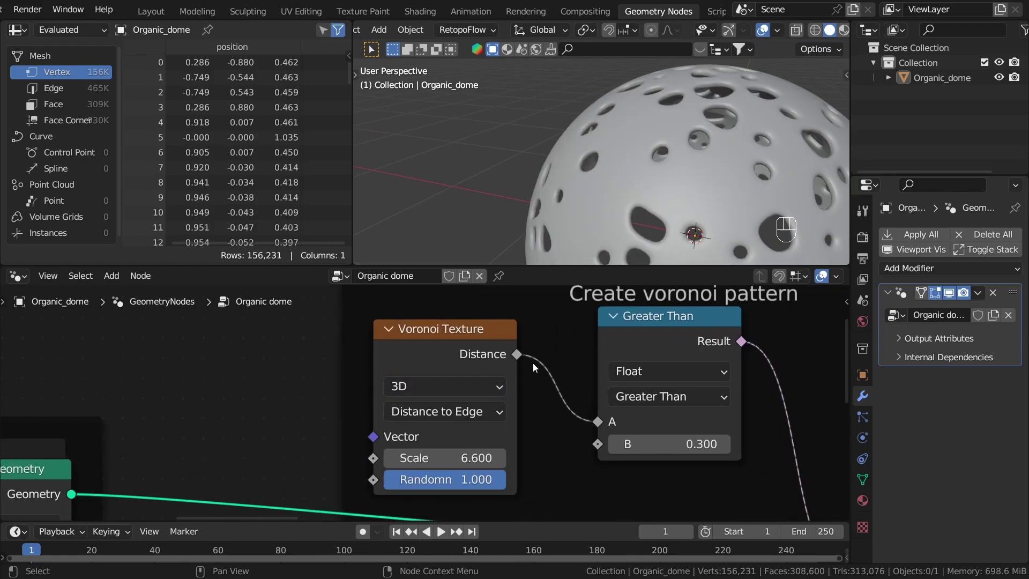
- Set the Greater Than node's B threshold back to 0.2
middle_click_drag(674, 487, 581, 474)
scroll(580, 474, "up", 1)
scroll(535, 130, "down", 3)
middle_click_drag(535, 130, 579, 177)
scroll(570, 437, "up", 1)
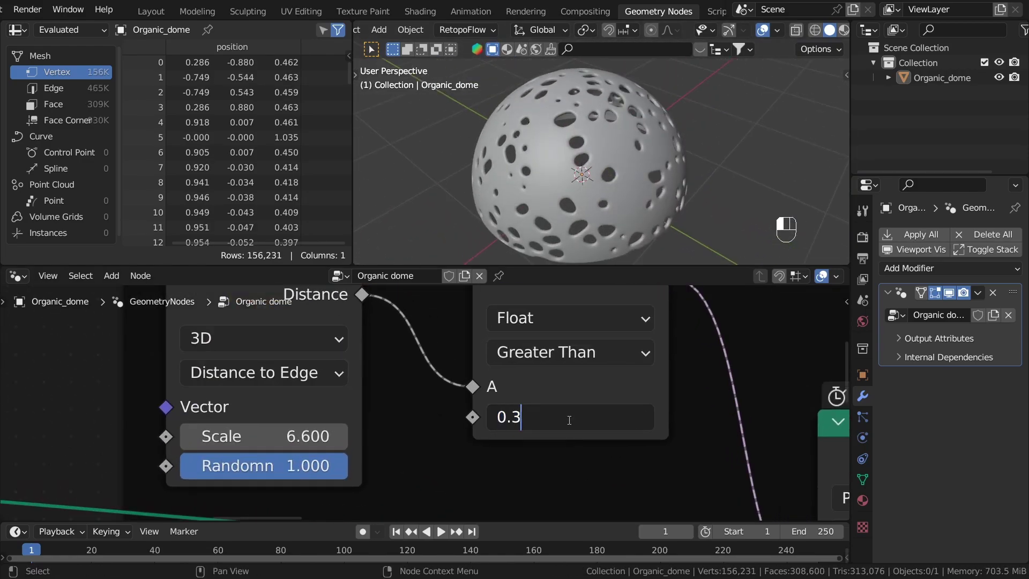
key("BackSpace")
type("2")
key("Return")
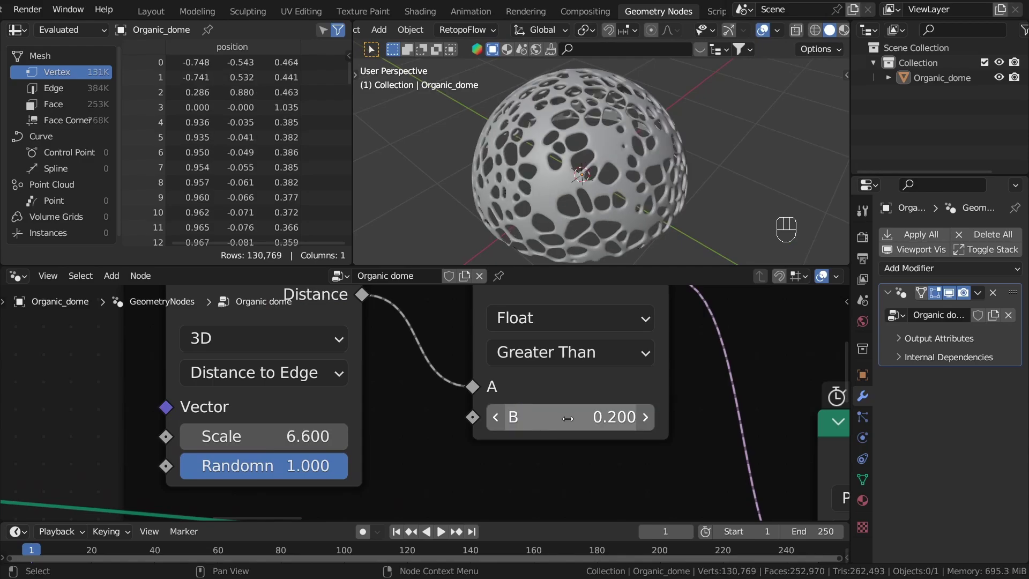
- Mute the Set Position node in the second "Smooth" frame, after Merge by Distance
mouse_move(598, 215)
middle_mouse_down()
mouse_move(516, 166)
mouse_move(379, 137)
mouse_move(614, 207)
middle_mouse_up()
scroll(690, 378, "down", 4)
scroll(710, 426, "down", 8)
middle_click_drag(709, 426, 187, 348)
scroll(600, 418, "down", 6)
middle_click_drag(812, 410, 701, 419)
scroll(702, 419, "up", 6)
middle_click_drag(843, 402, 596, 414)
scroll(666, 426, "up", 5)
middle_click_drag(845, 422, 716, 475)
middle_click_drag(485, 426, 606, 416)
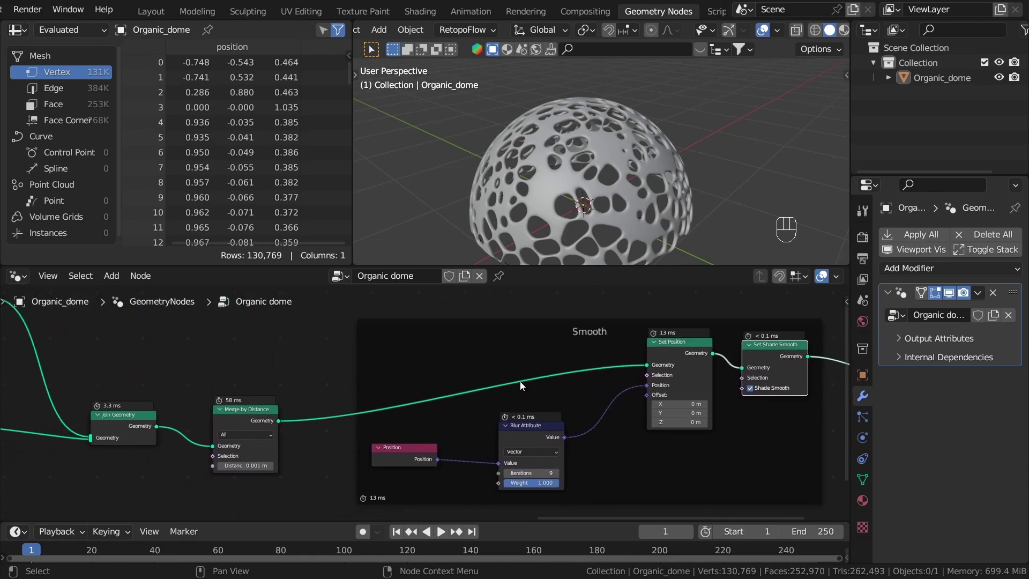
left_click(668, 348)
key("m")
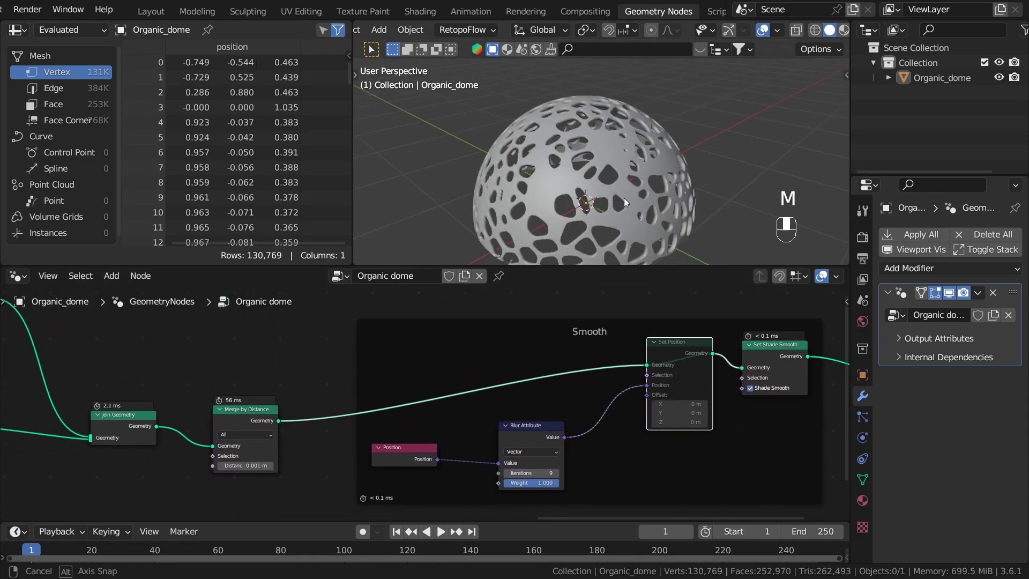
- Examine the dome's hole edges without the second smoothing pass and unmute its Set Position node
scroll(621, 201, "up", 5)
middle_click_drag(571, 155, 710, 134)
middle_click_drag(613, 97, 735, 127)
scroll(712, 113, "down", 4)
key("m")
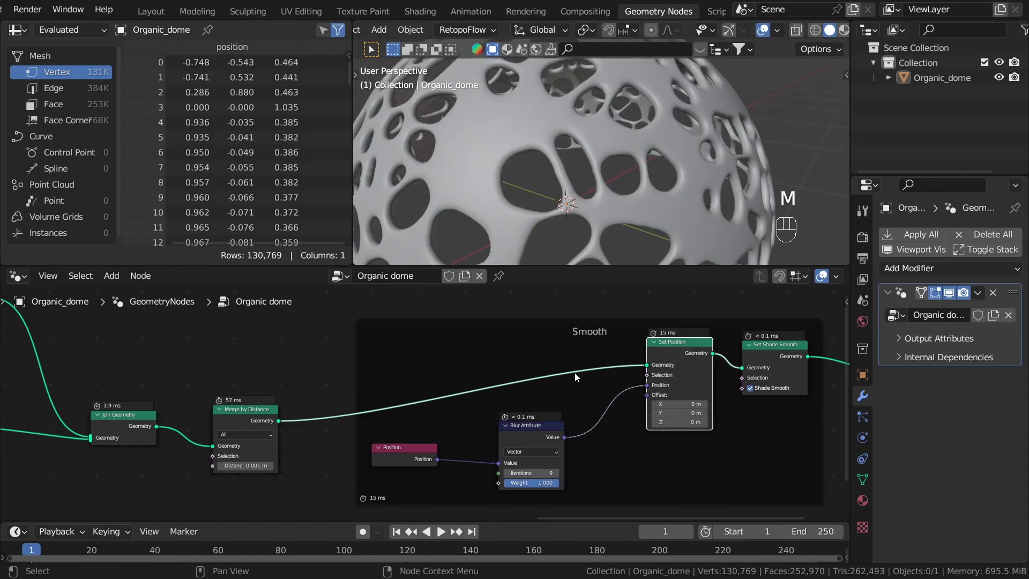
- Switch the Voronoi Texture node in the "Create voronoi pattern" frame back to 2D
key("Home")
scroll(464, 395, "down", 2)
middle_click_drag(544, 171, 629, 178)
scroll(589, 173, "down", 2)
middle_click_drag(411, 354, 536, 354)
scroll(536, 353, "up", 1)
scroll(176, 383, "up", 6)
middle_click_drag(176, 383, 341, 403)
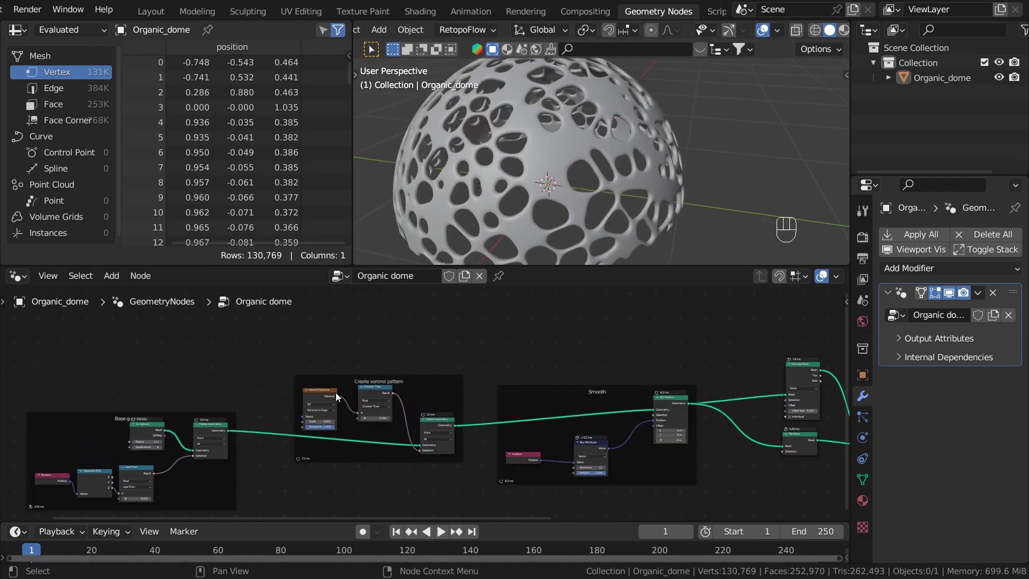
scroll(341, 404, "up", 14)
left_click(258, 397)
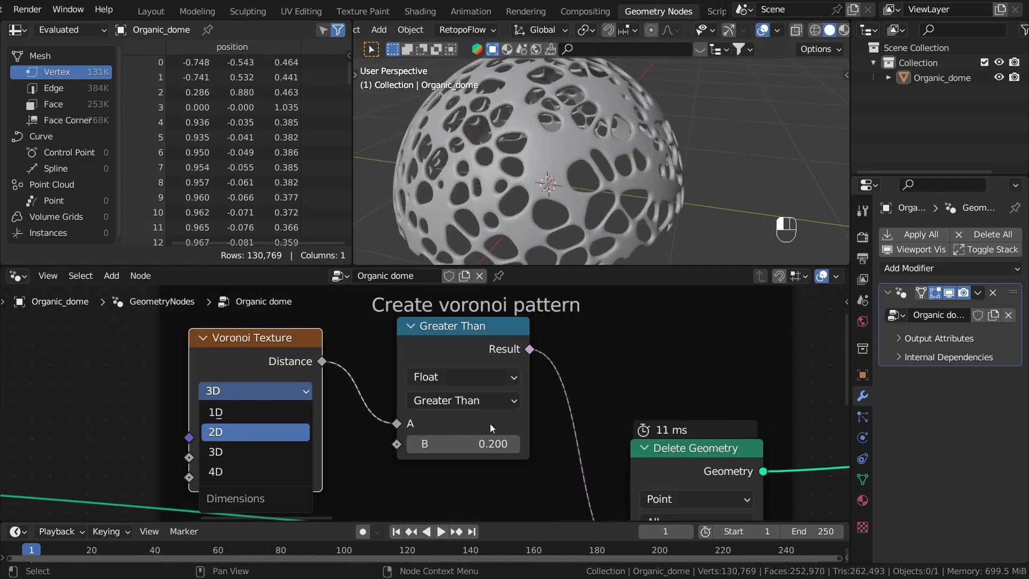
left_click(253, 432)
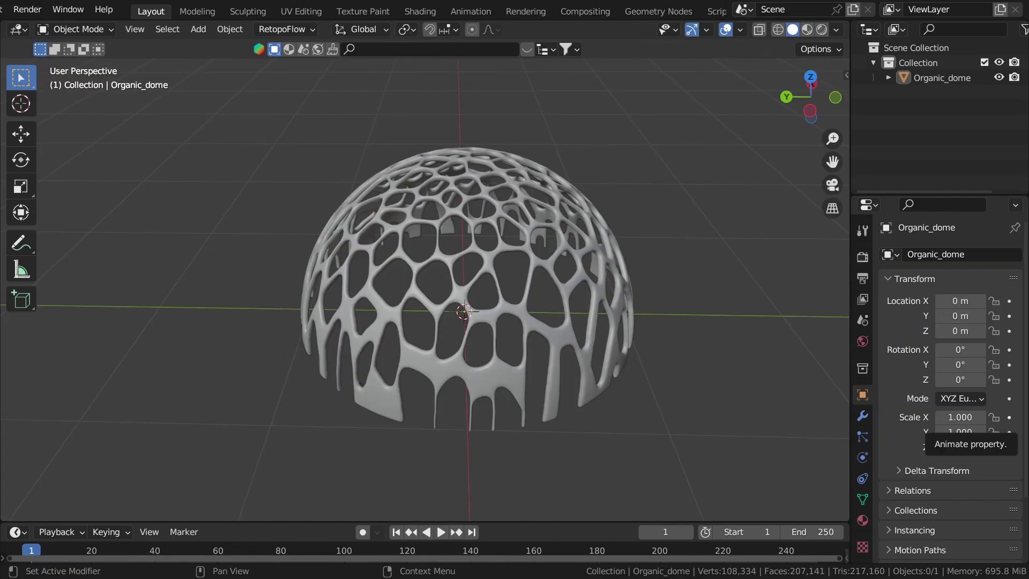